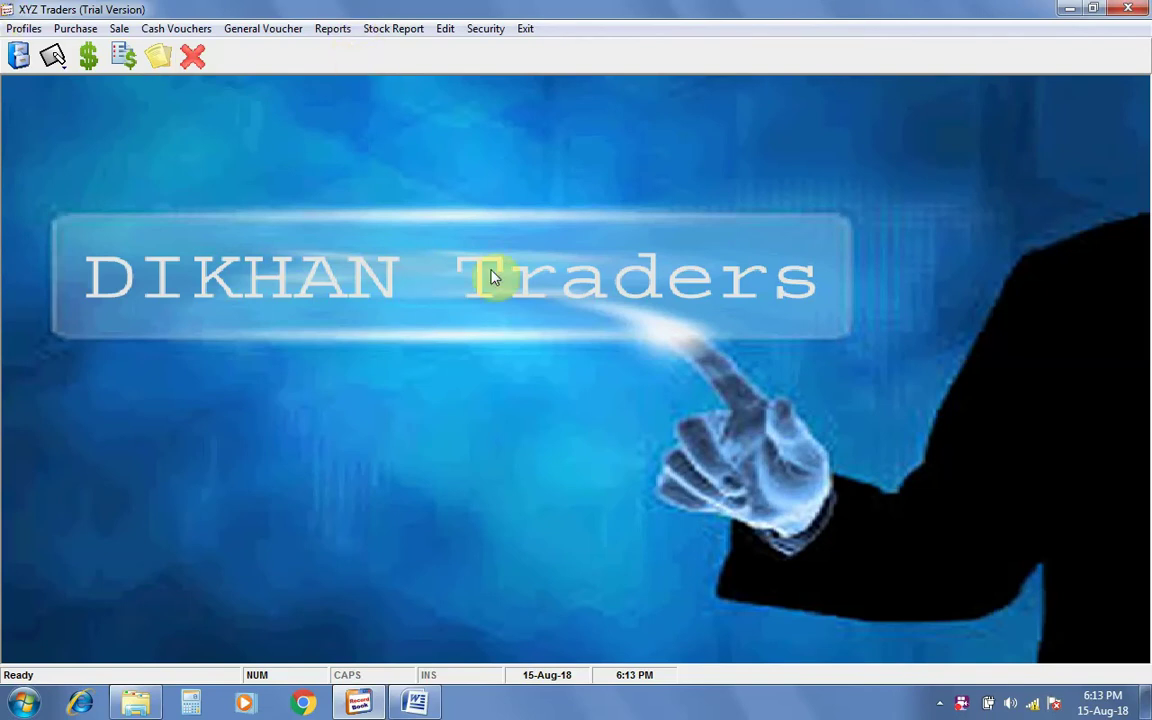
Switch to the Word document and review the crate and chips carton examples comparing quantity with quantity in pieces
{"action": "left_click", "coordinate": [414, 702]}
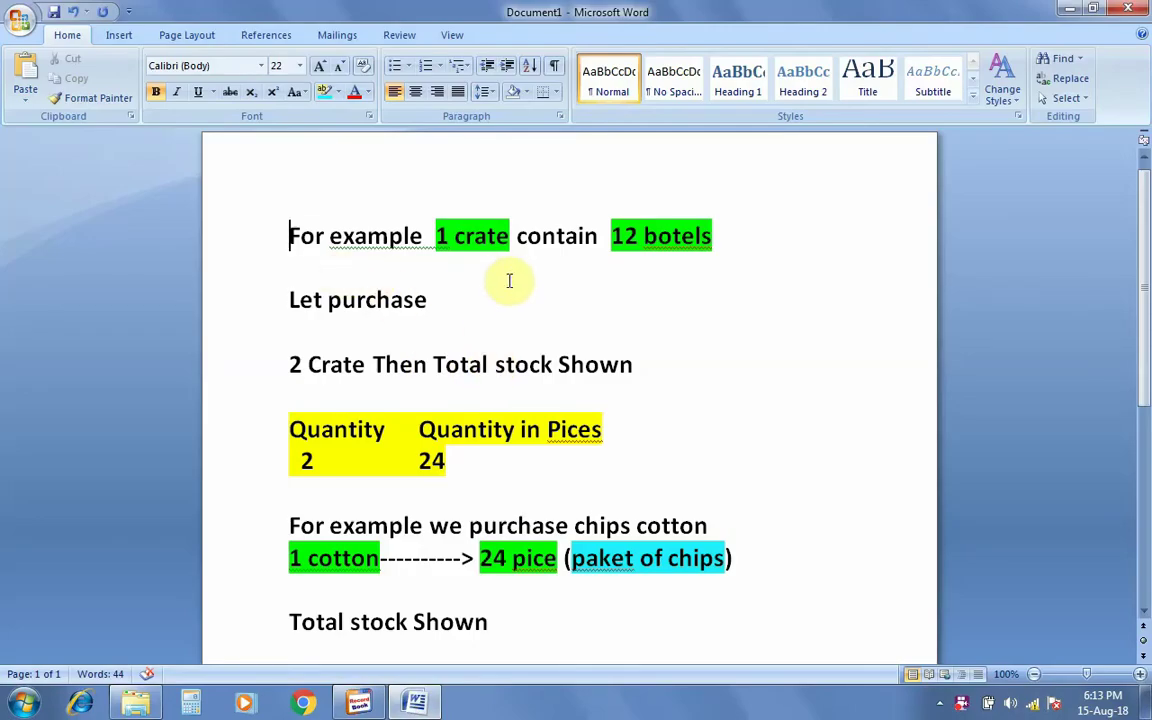
{"action": "left_click_drag", "start_coordinate": [514, 235], "coordinate": [440, 236]}
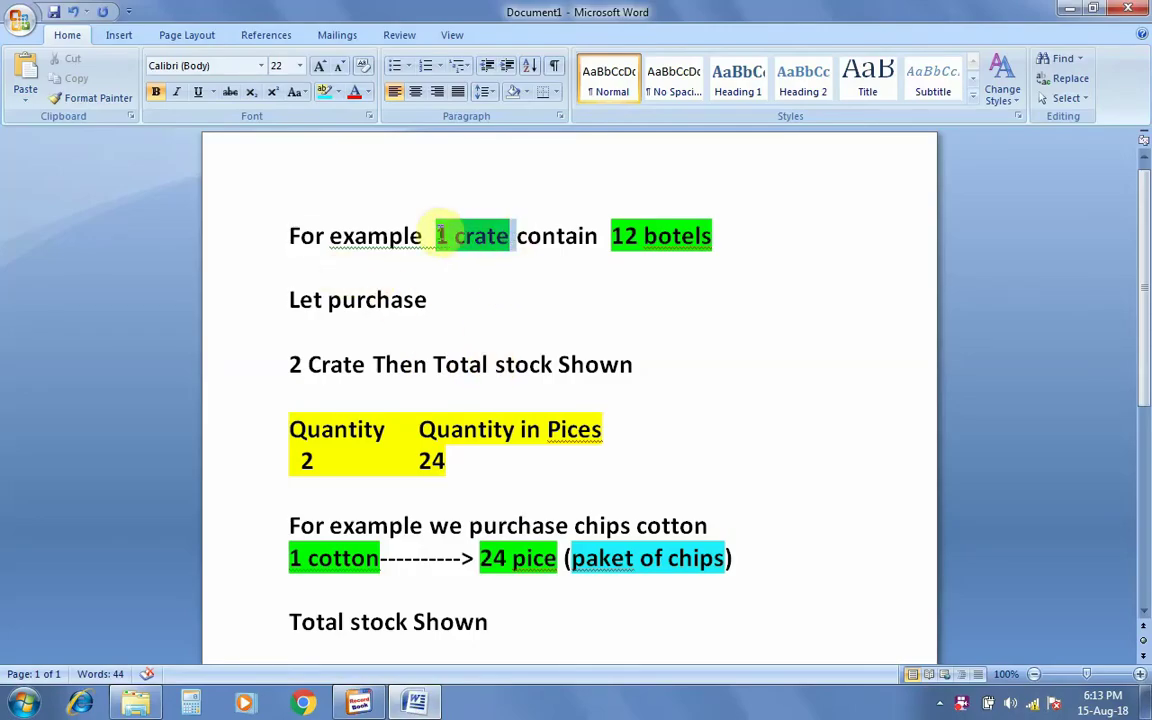
{"action": "left_click_drag", "start_coordinate": [590, 233], "coordinate": [711, 236]}
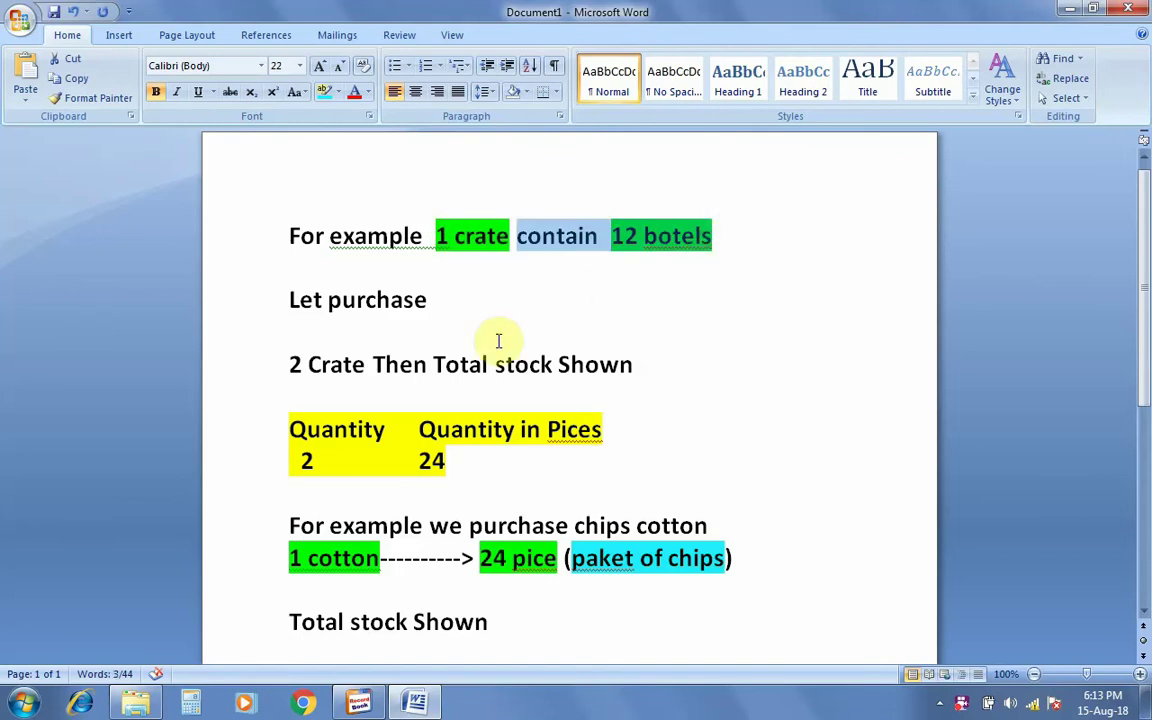
{"action": "left_click_drag", "start_coordinate": [406, 365], "coordinate": [594, 364]}
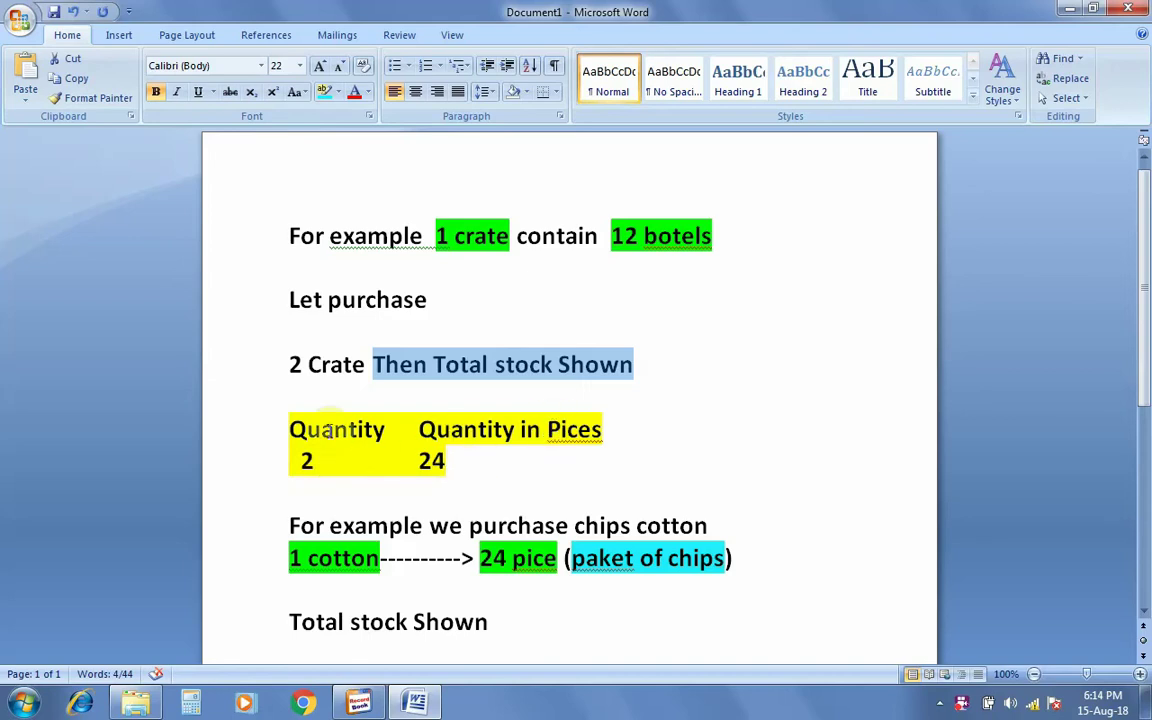
{"action": "left_click", "coordinate": [1145, 614]}
{"action": "left_click", "coordinate": [1145, 614]}
{"action": "left_click", "coordinate": [1145, 614]}
{"action": "left_click", "coordinate": [1145, 614]}
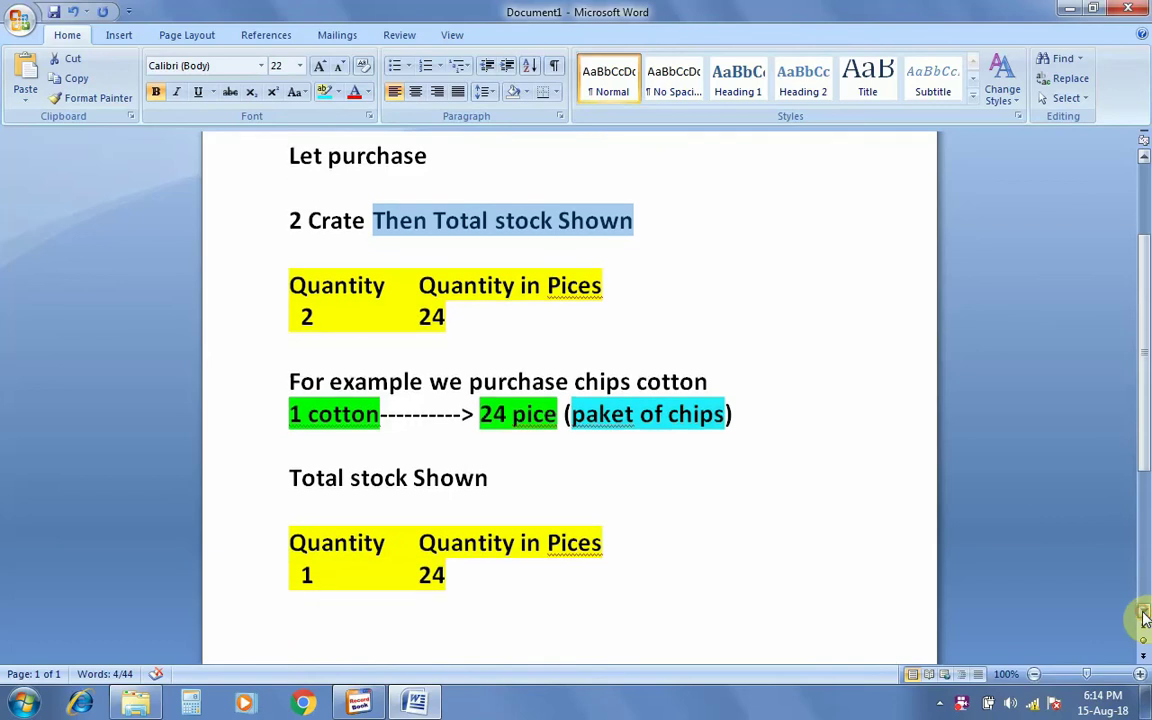
{"action": "left_click", "coordinate": [1145, 614]}
{"action": "left_click", "coordinate": [1145, 614]}
{"action": "left_click", "coordinate": [1145, 614]}
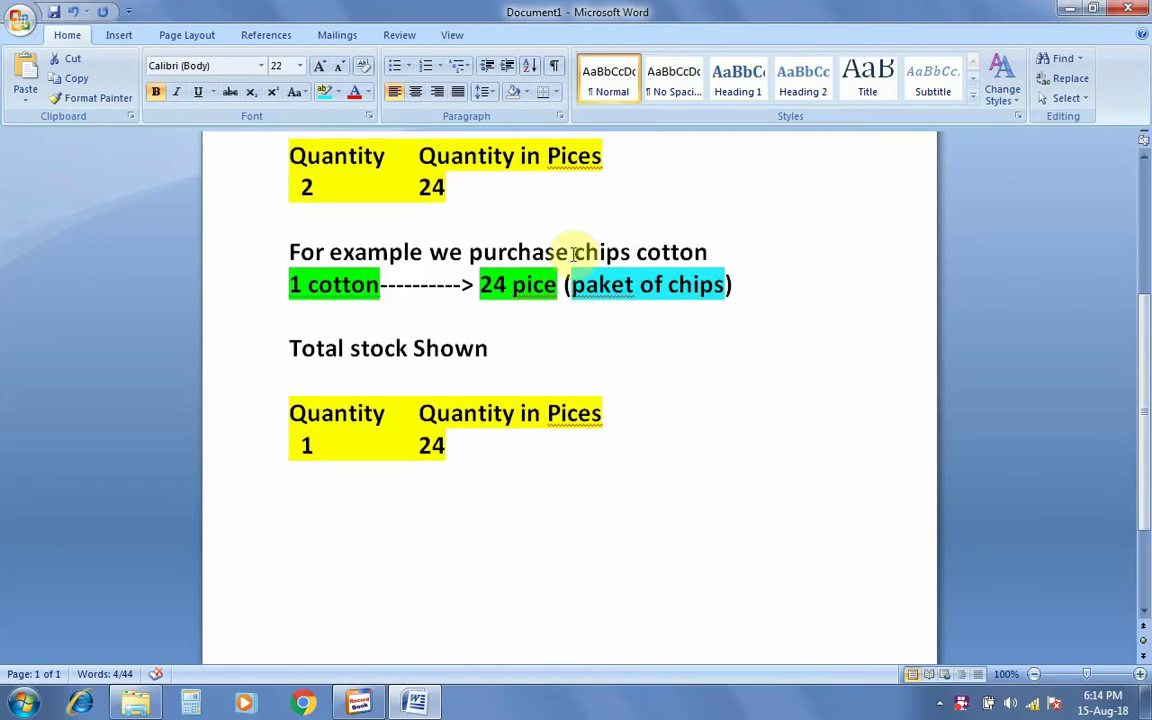
{"action": "left_click_drag", "start_coordinate": [573, 254], "coordinate": [706, 250]}
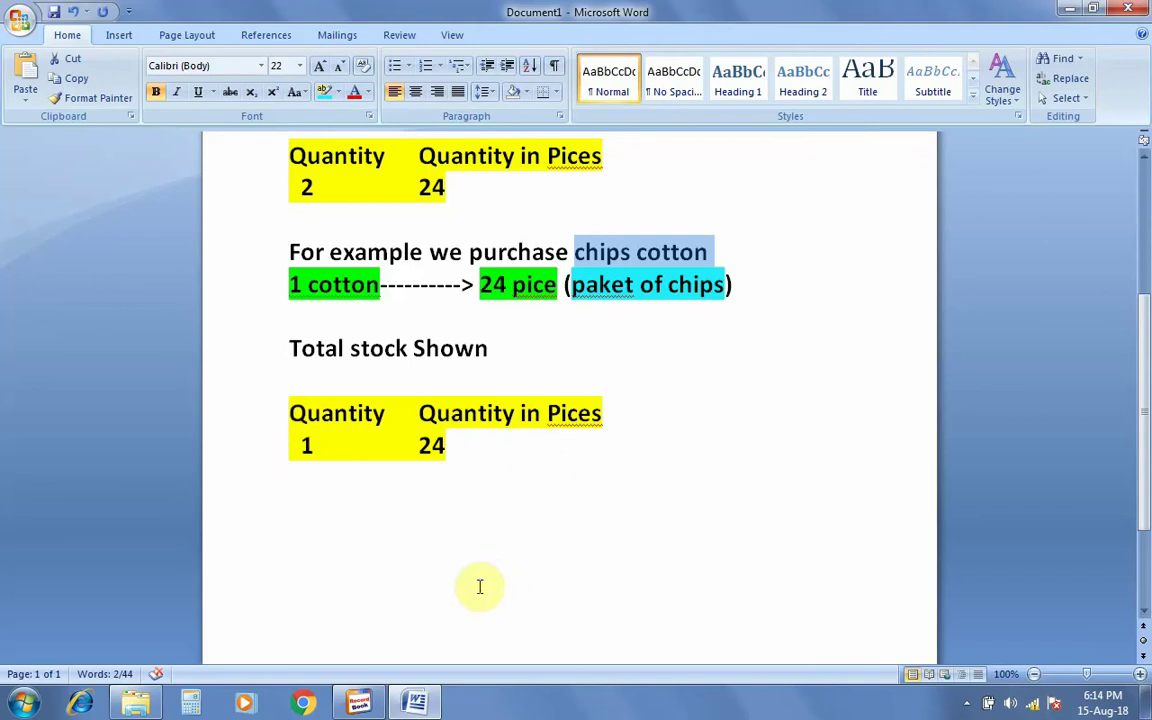
Switch to XYZ Traders and save a new brand named jose with ABC COMPANY as its supplier
{"action": "left_click", "coordinate": [370, 705]}
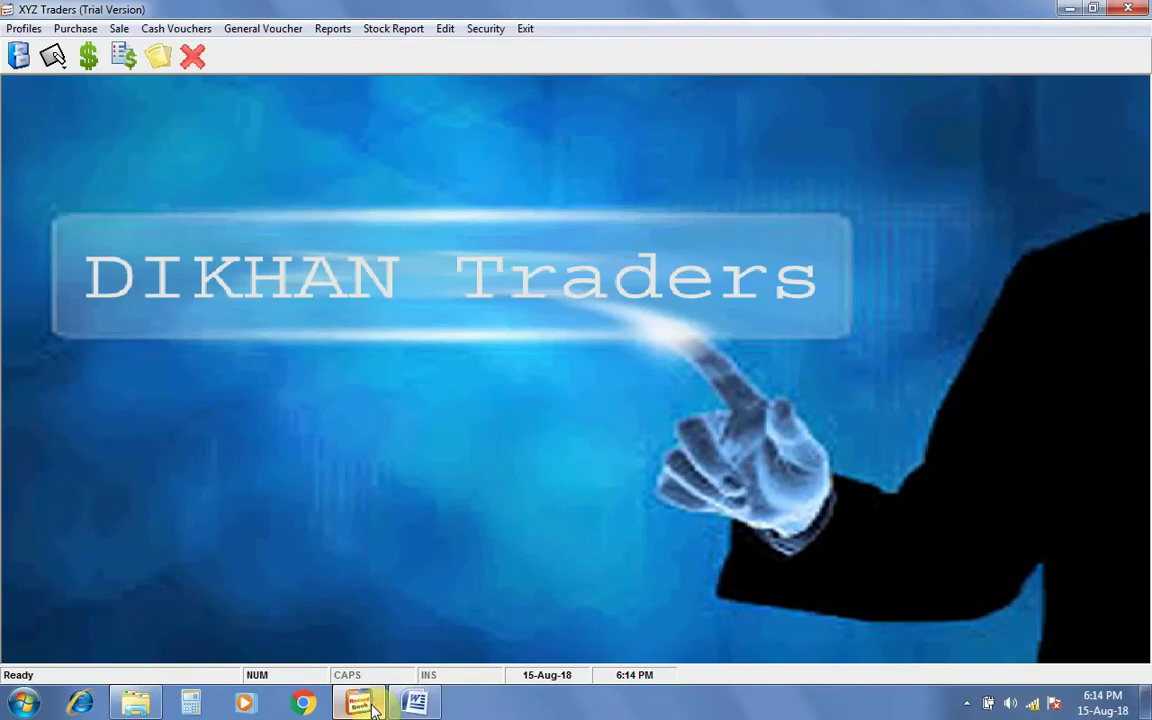
{"action": "left_click", "coordinate": [24, 30]}
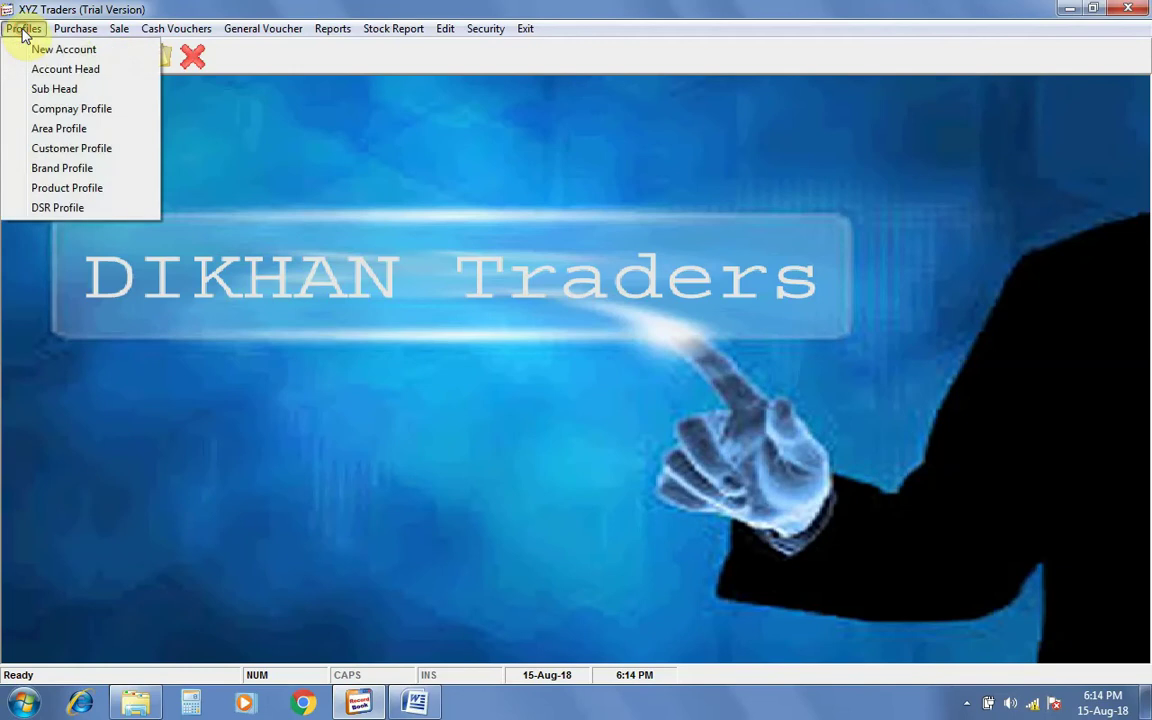
{"action": "left_click", "coordinate": [75, 173]}
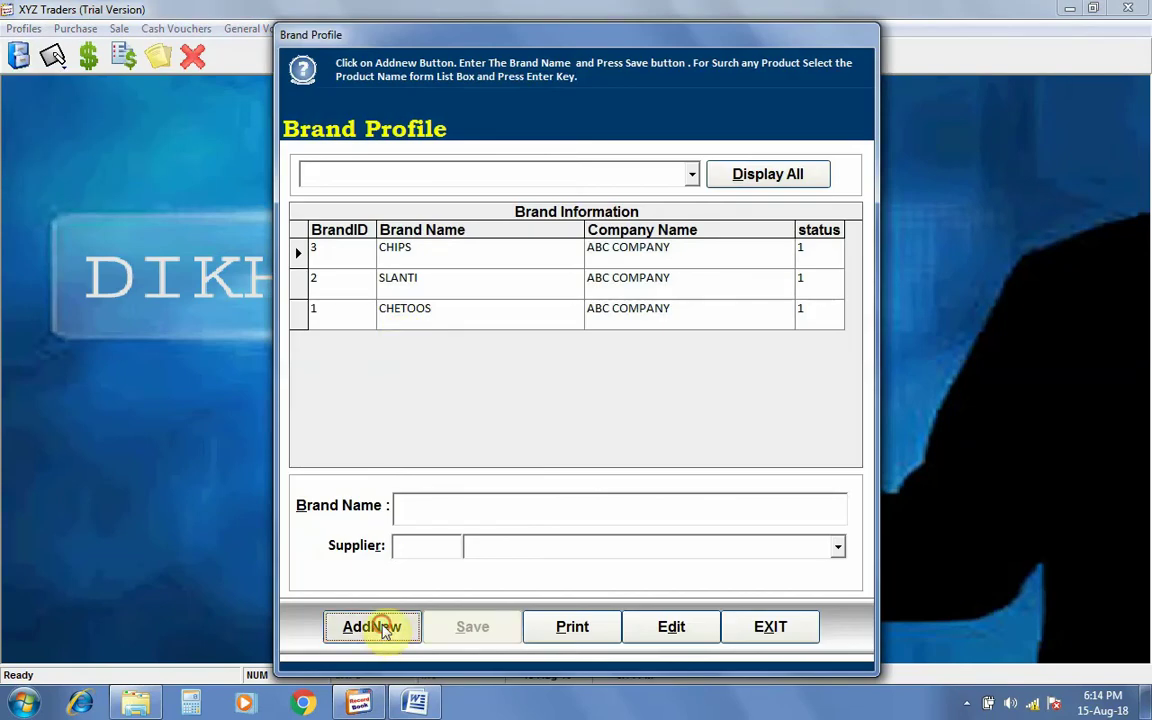
{"action": "left_click", "coordinate": [372, 627]}
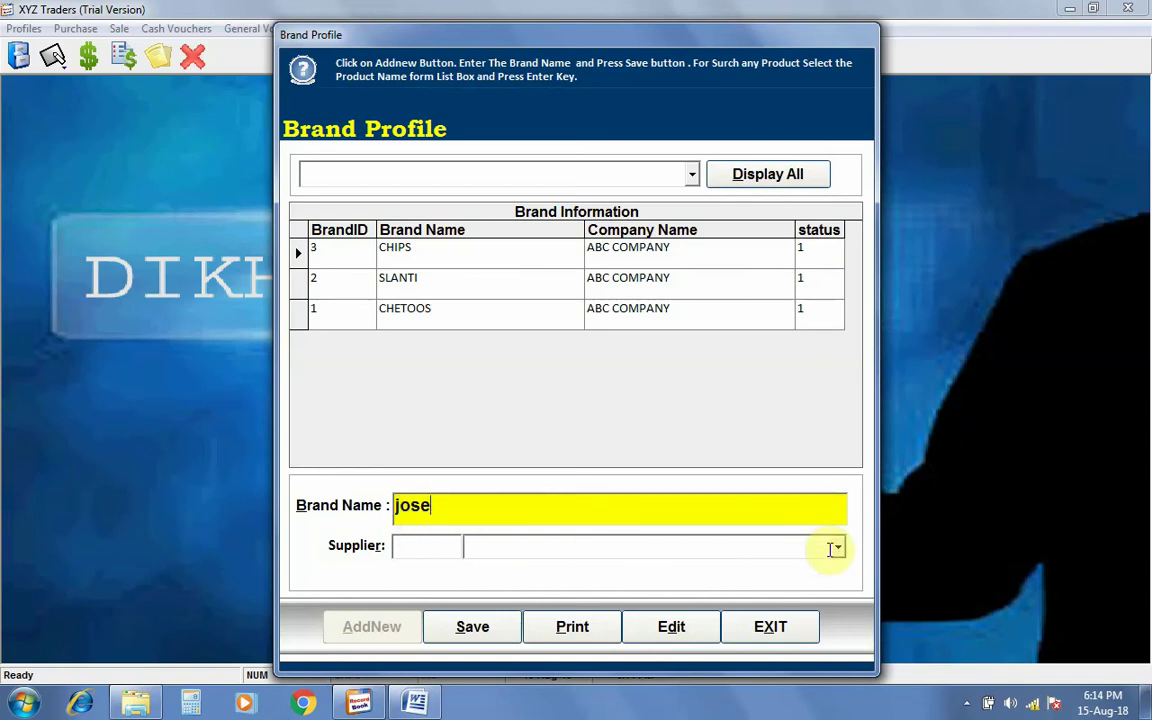
{"action": "left_click", "coordinate": [837, 548]}
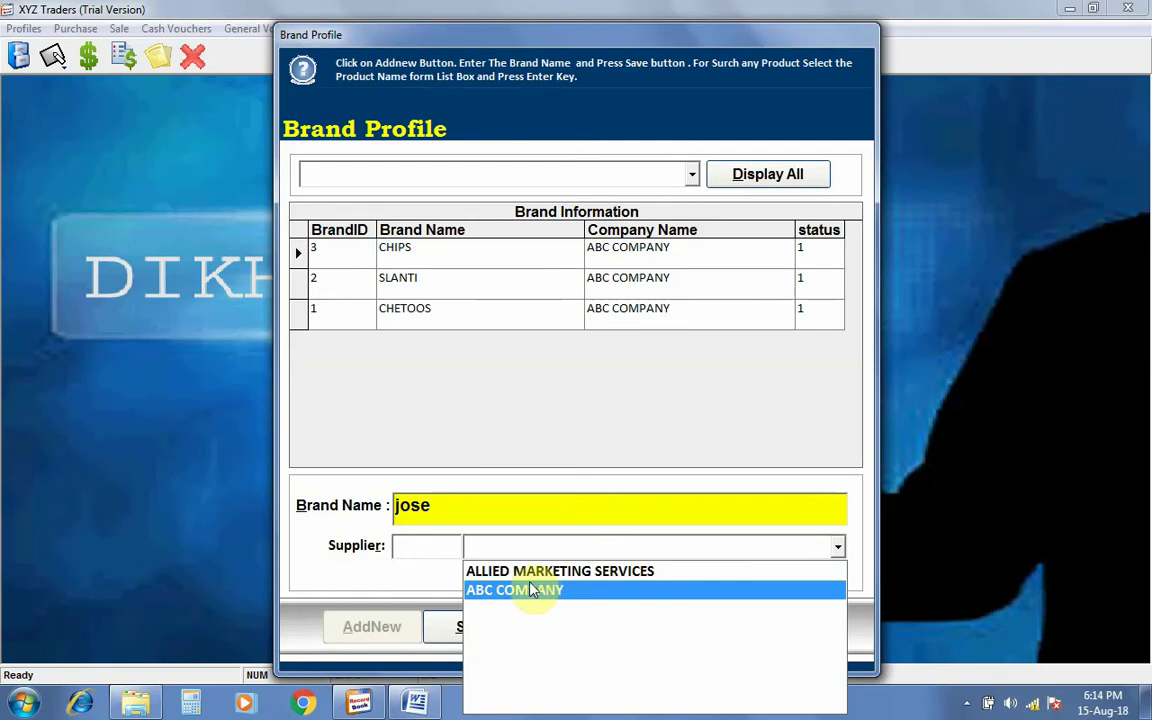
{"action": "left_click", "coordinate": [507, 596]}
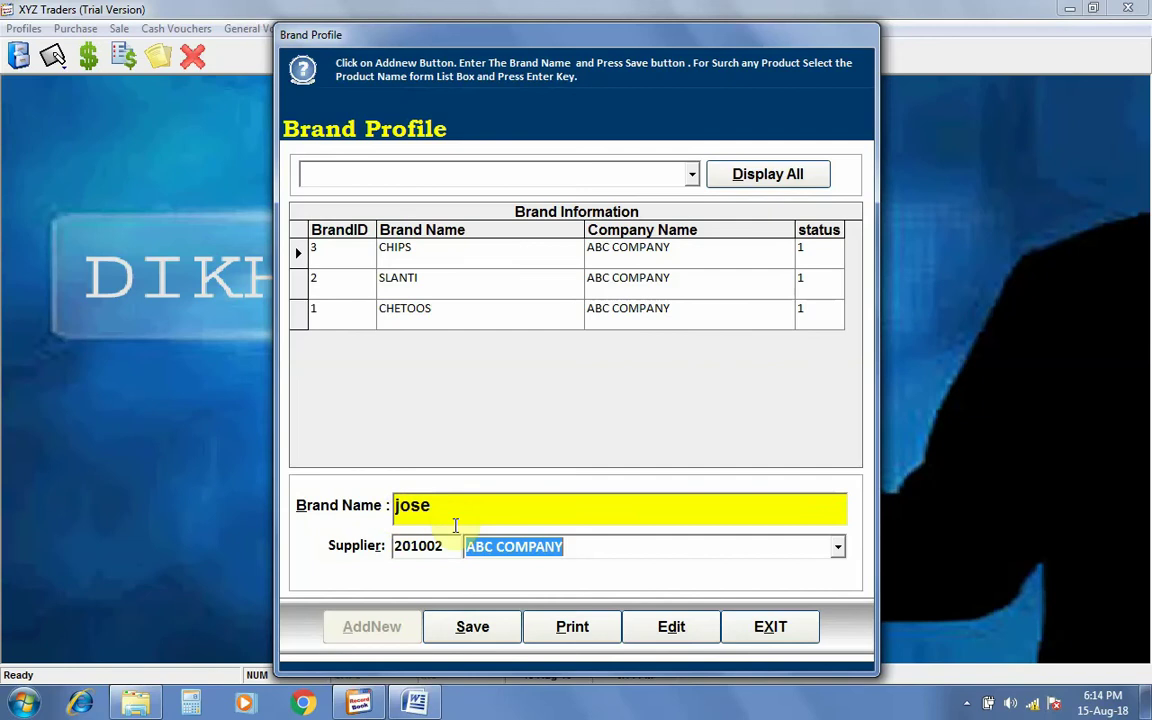
{"action": "left_click", "coordinate": [472, 627]}
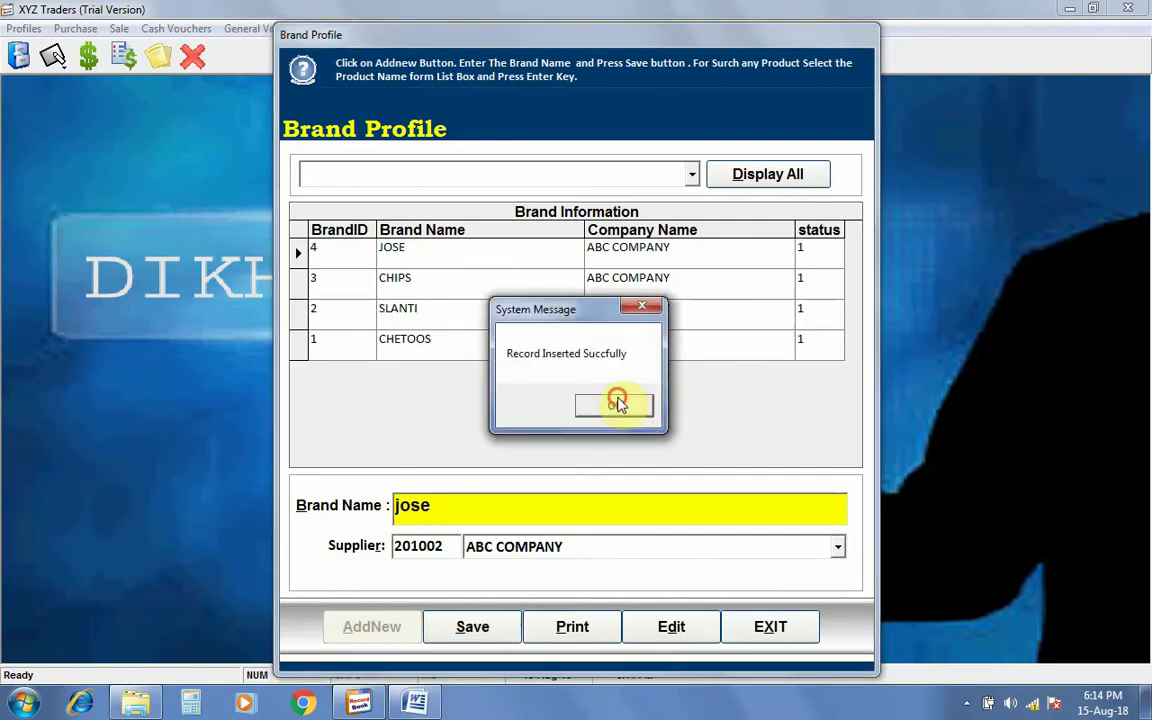
{"action": "left_click", "coordinate": [617, 403]}
{"action": "left_click", "coordinate": [768, 627]}
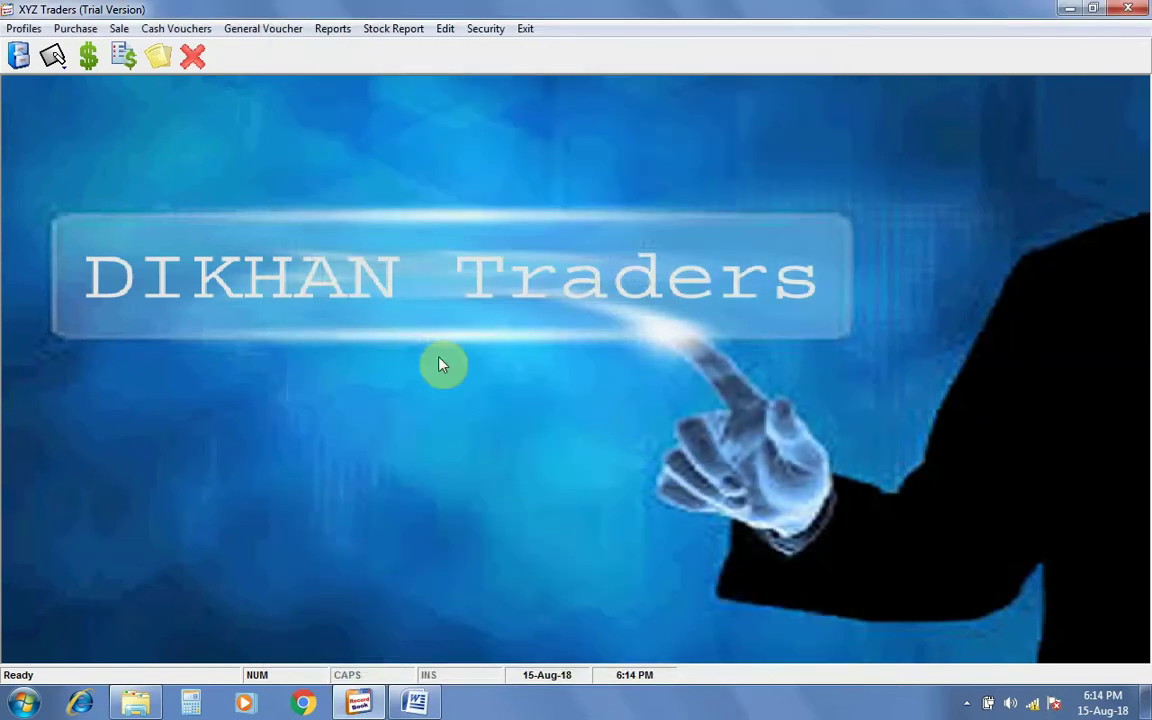
Start a new product profile under the JOSE brand with a packing of 1 * 1 * 24
{"action": "left_click", "coordinate": [26, 28]}
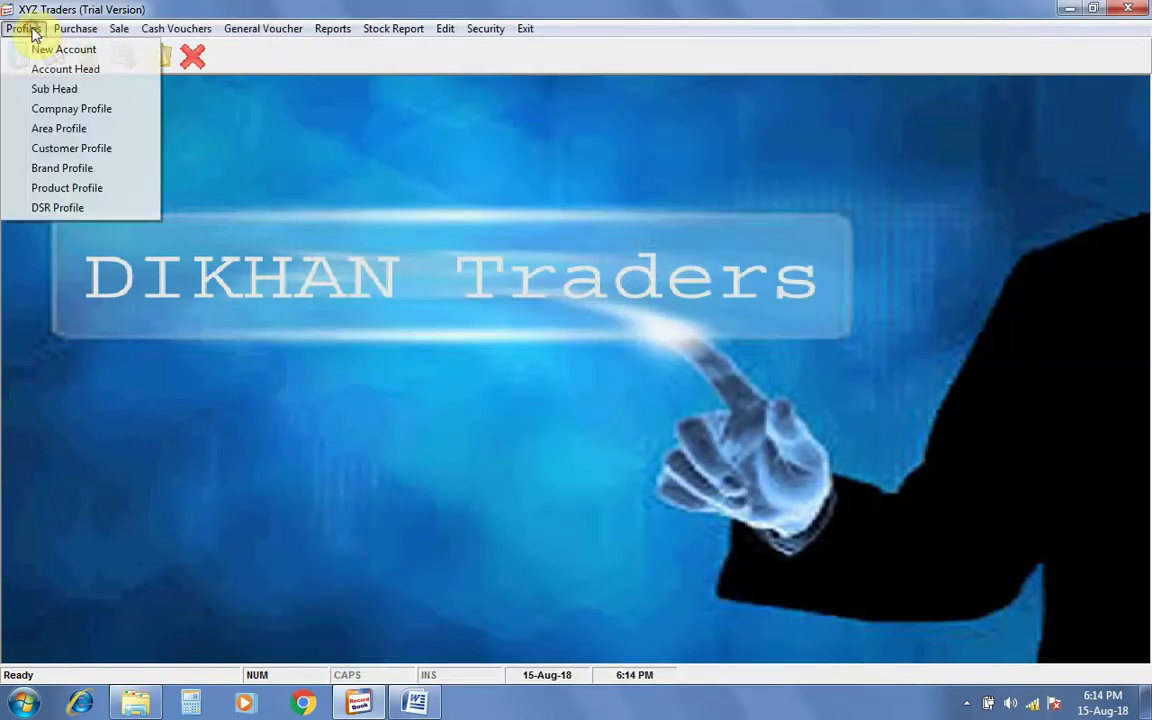
{"action": "left_click", "coordinate": [65, 188]}
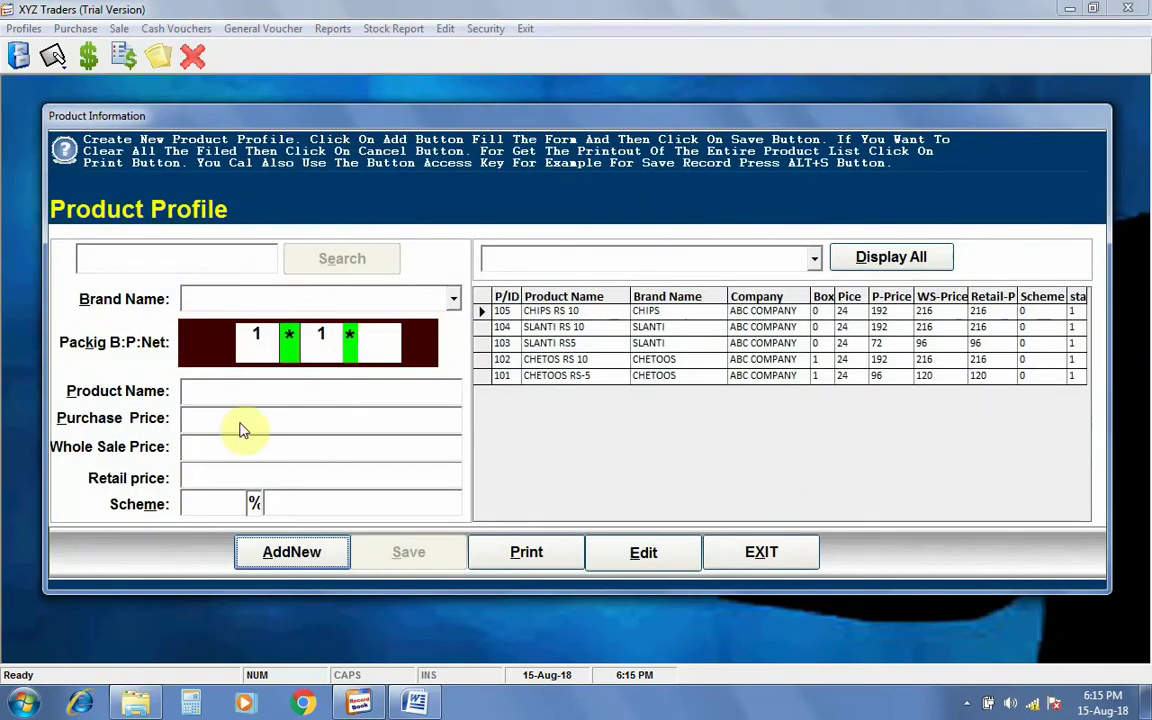
{"action": "left_click", "coordinate": [277, 553]}
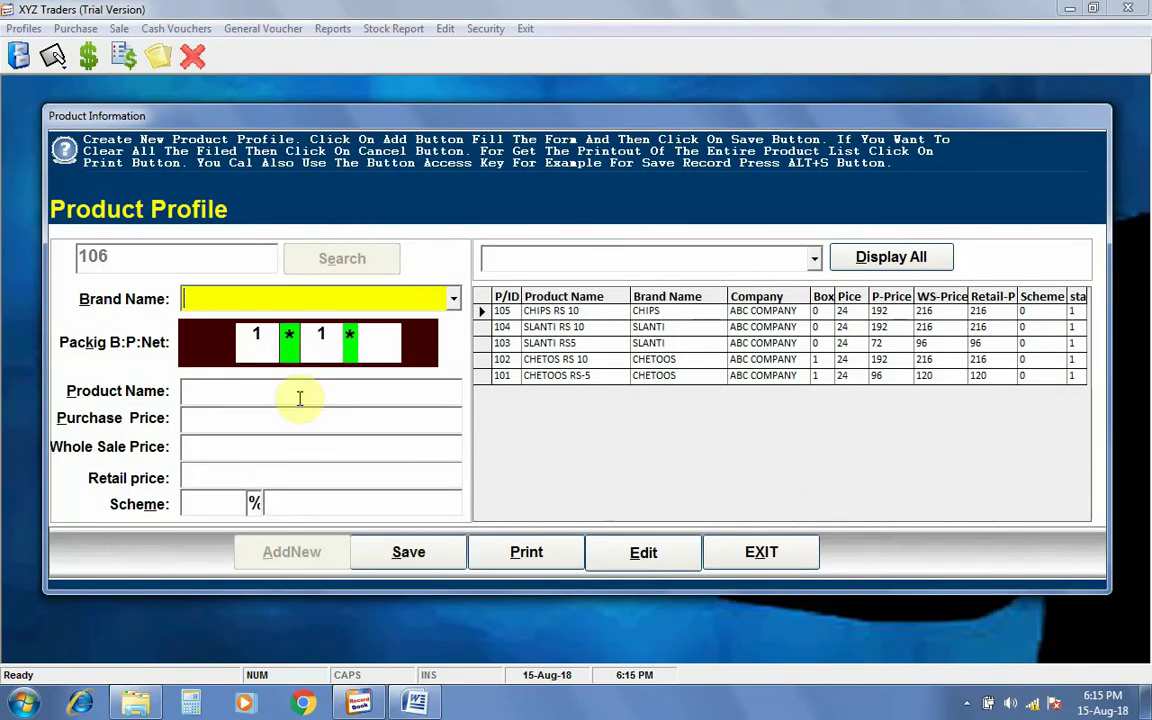
{"action": "left_click", "coordinate": [452, 298]}
{"action": "left_click", "coordinate": [265, 391]}
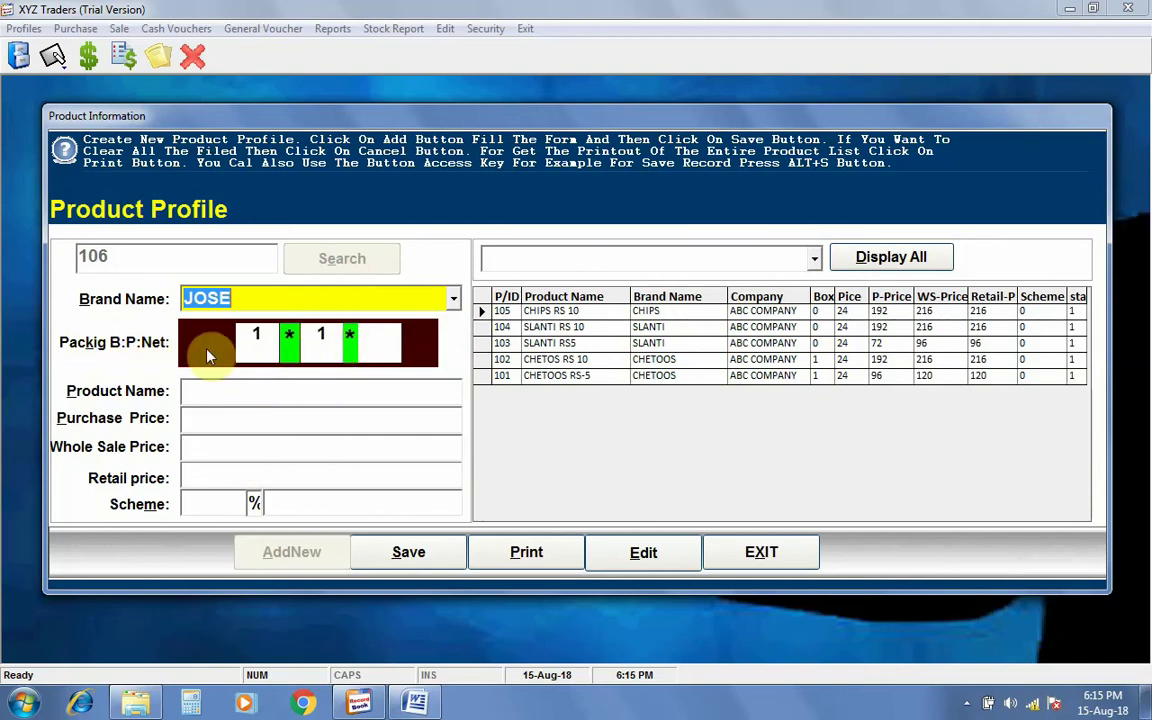
{"action": "left_click", "coordinate": [388, 337]}
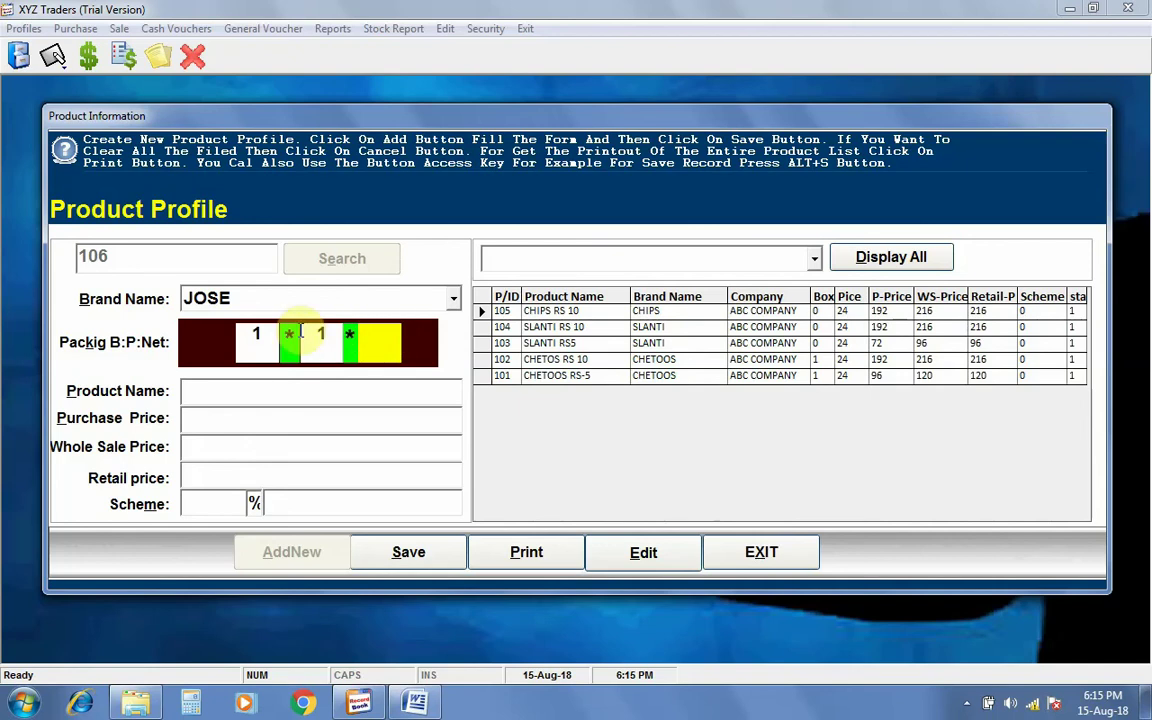
{"action": "type", "text": "24"}
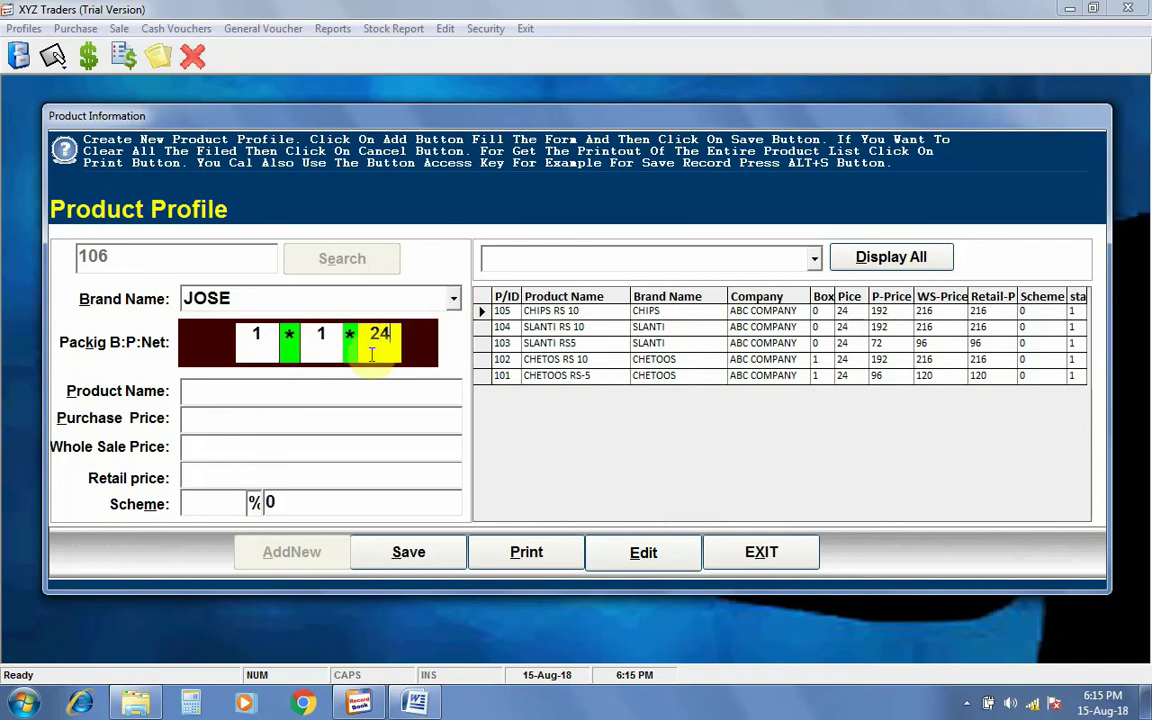
{"action": "left_click", "coordinate": [325, 347]}
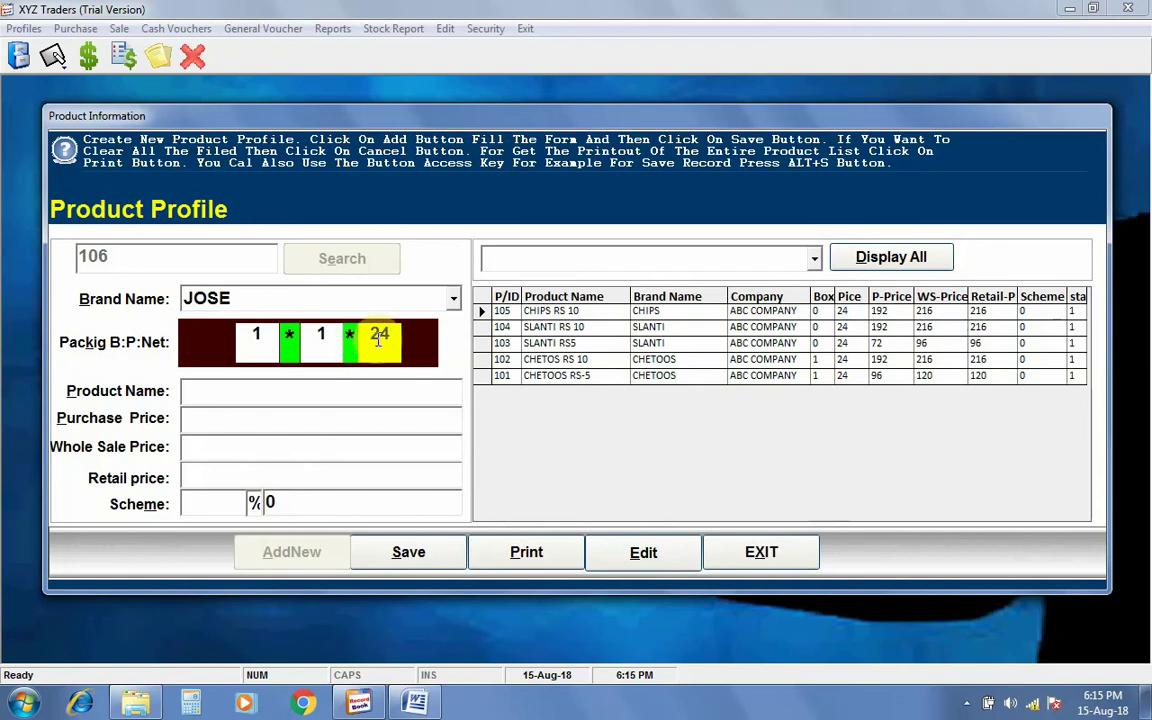
Name the new product jose Rs 20 and set its purchase price to 408
{"action": "left_click", "coordinate": [207, 392]}
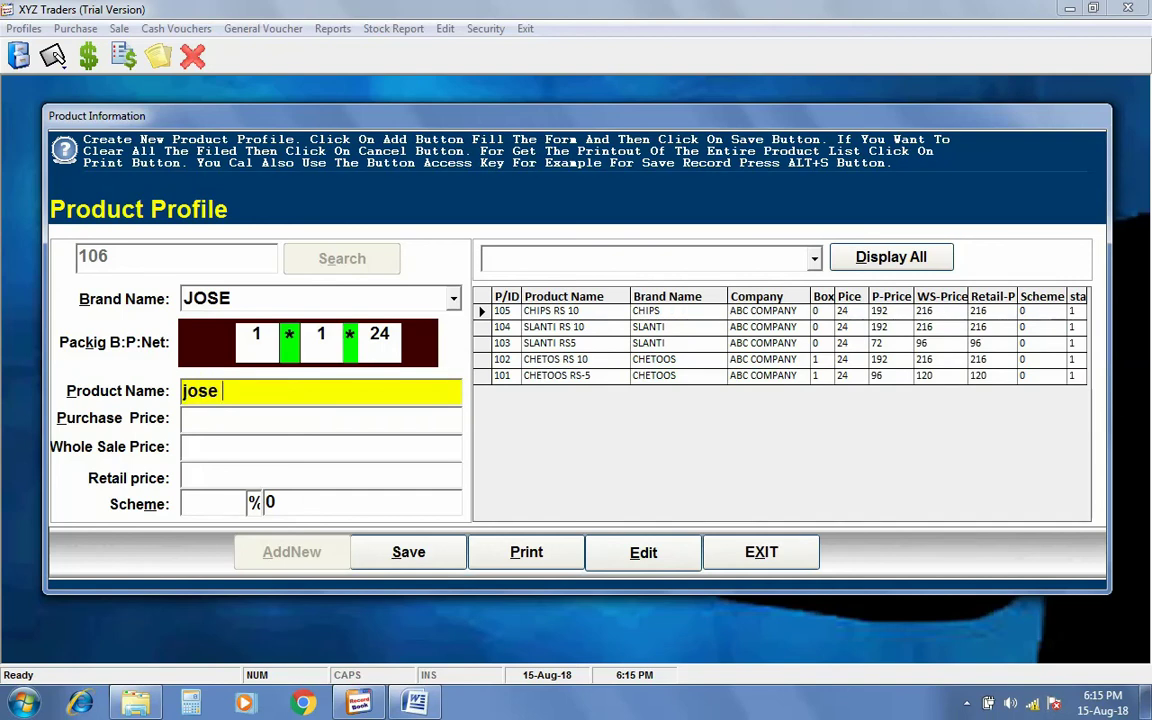
{"action": "type", "text": "jose Rs 20"}
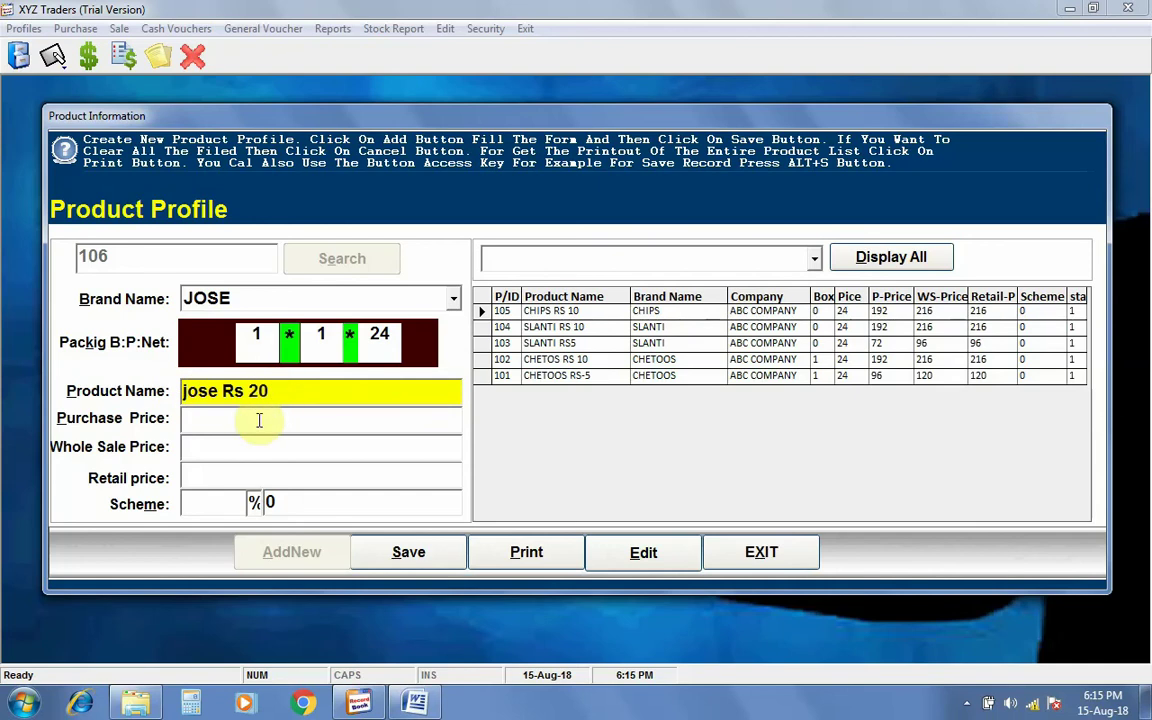
{"action": "left_click", "coordinate": [214, 421]}
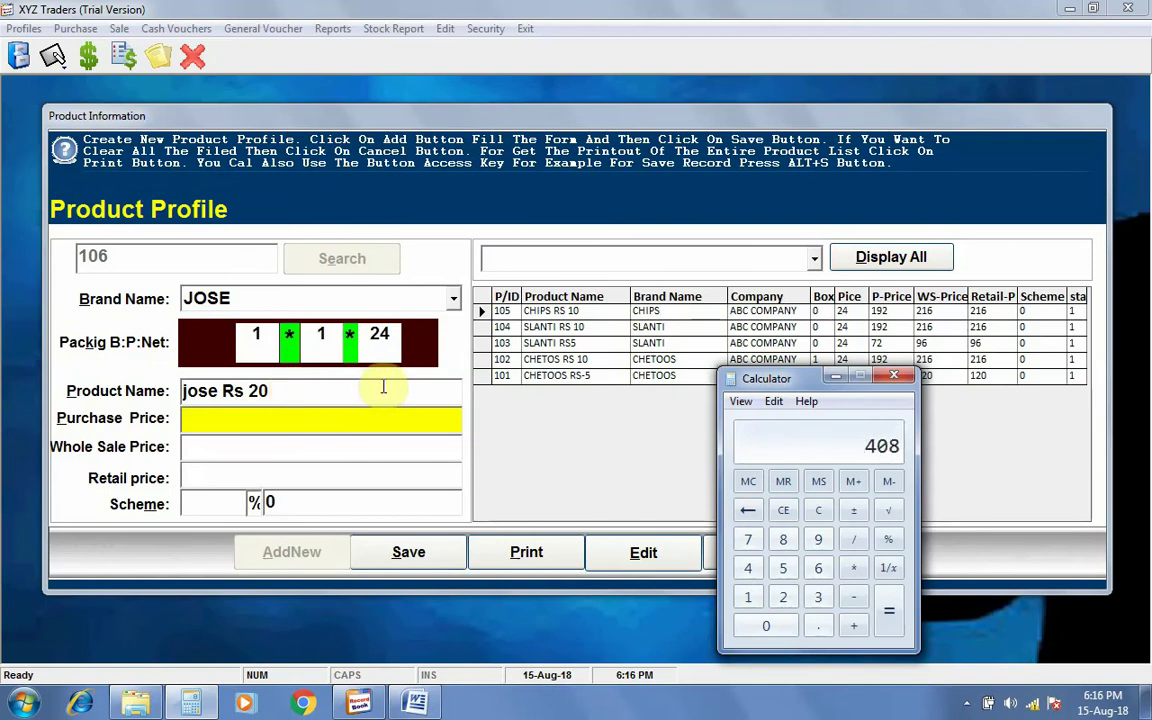
{"action": "left_click", "coordinate": [835, 377]}
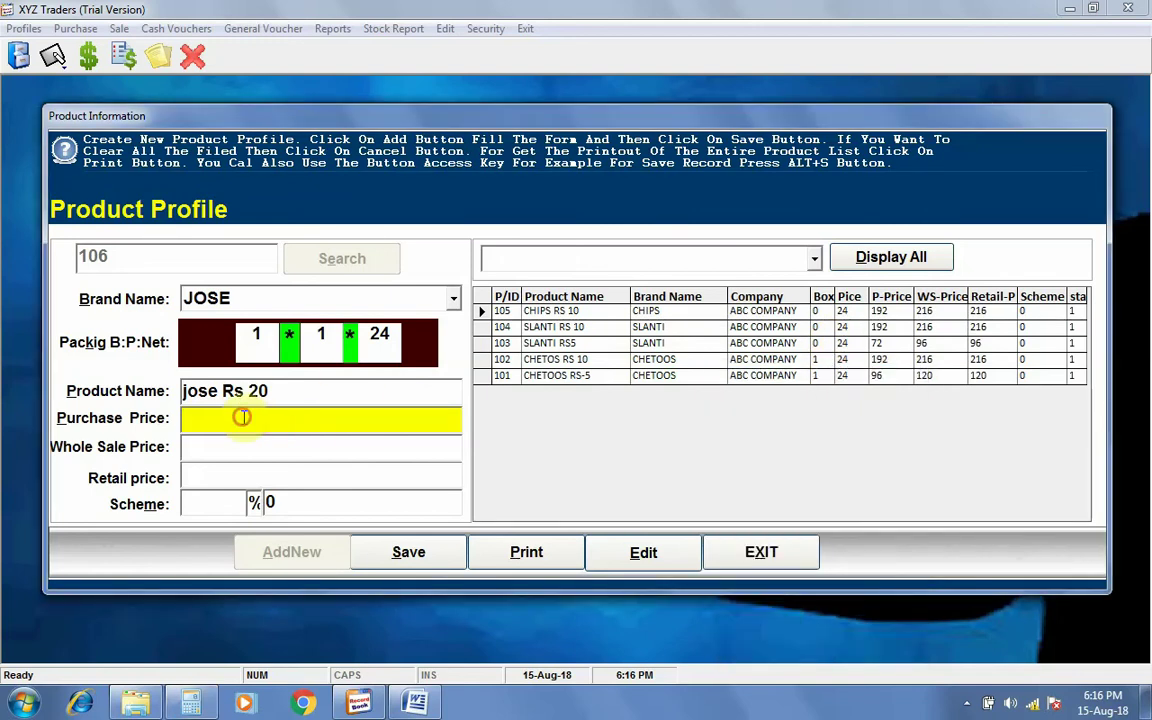
{"action": "type", "text": "408"}
Calculate 24 * 18 in Calculator and set the product's wholesale price to 432
{"action": "left_click", "coordinate": [203, 452]}
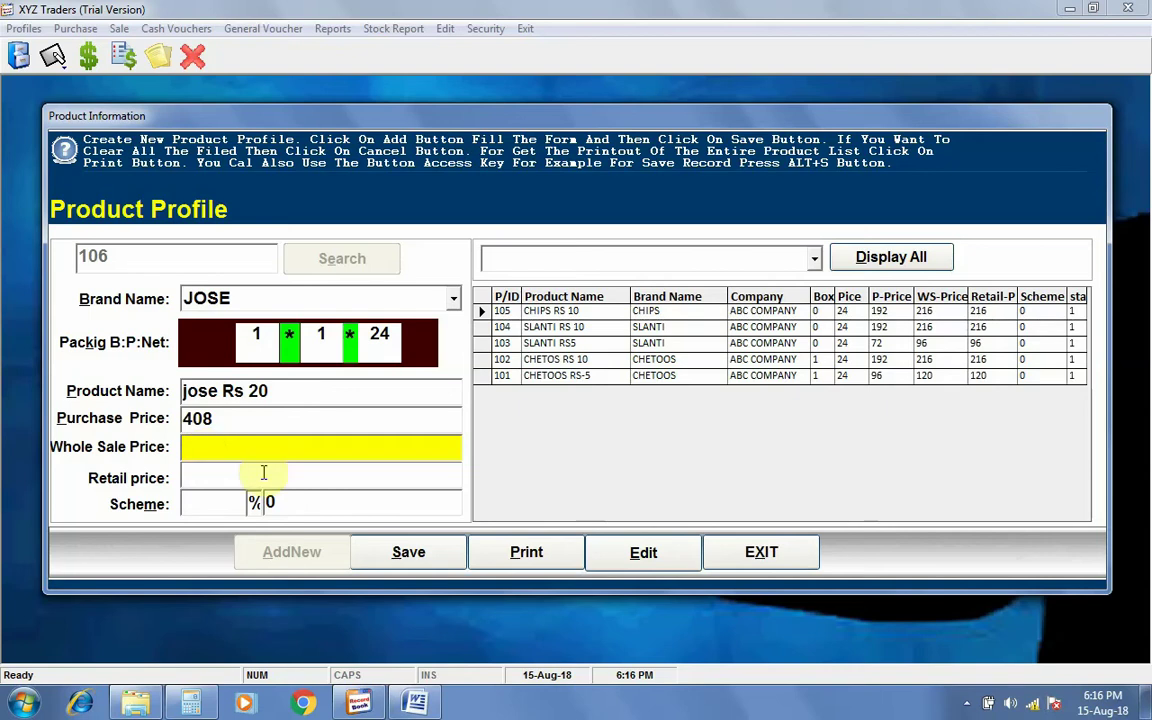
{"action": "left_click", "coordinate": [198, 703]}
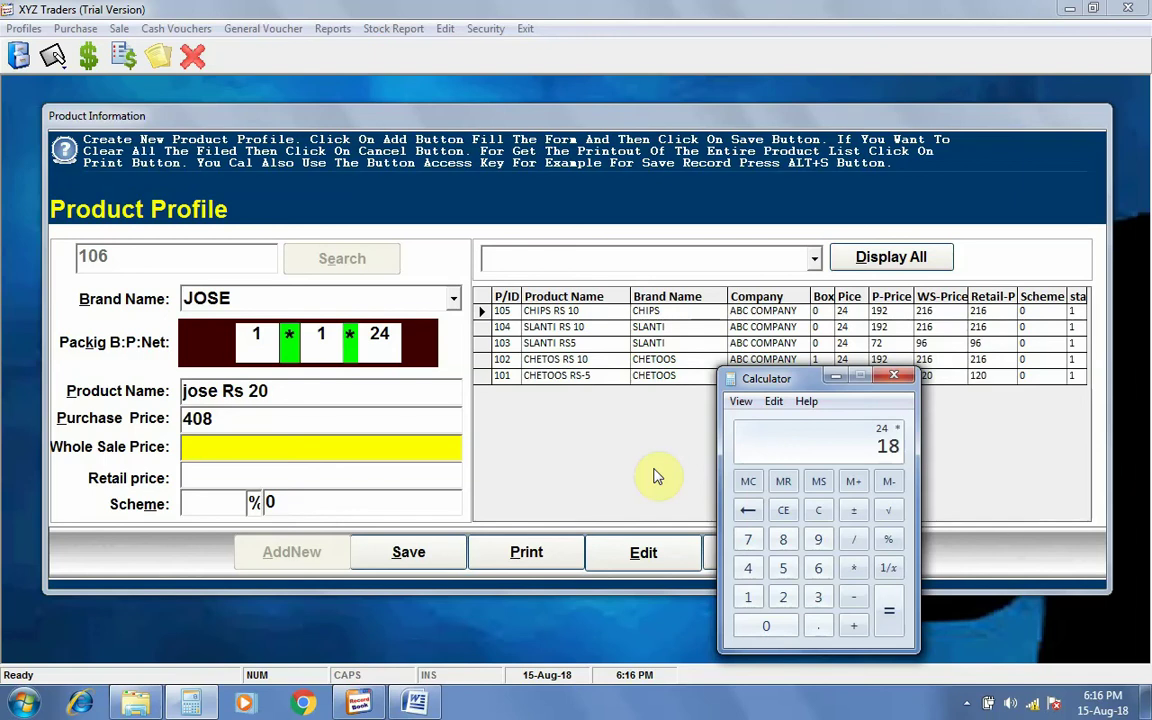
{"action": "key", "text": "Return"}
{"action": "left_click", "coordinate": [838, 381]}
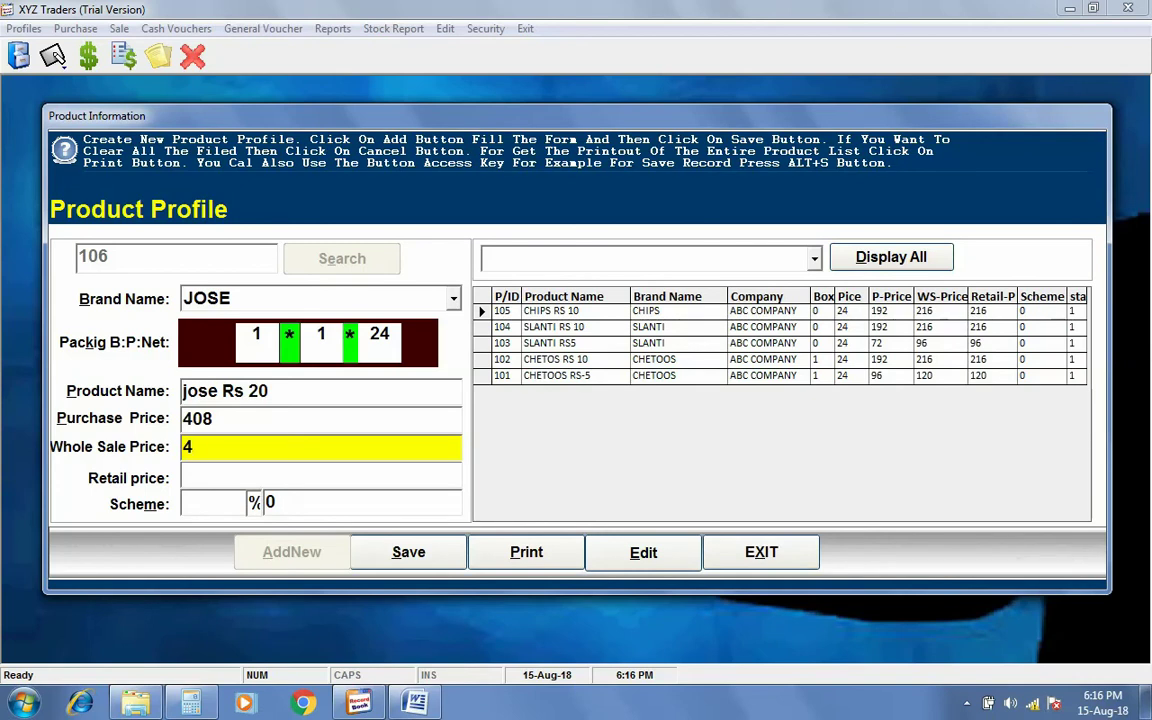
{"action": "left_click", "coordinate": [201, 702]}
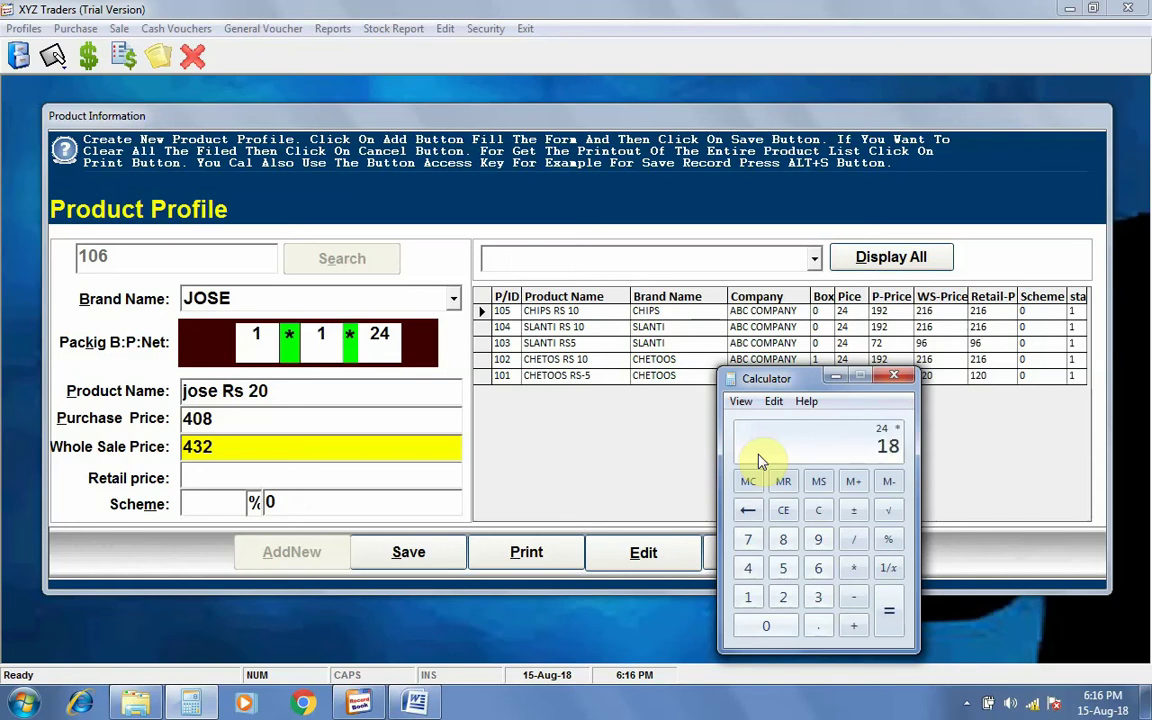
{"action": "left_click", "coordinate": [838, 378]}
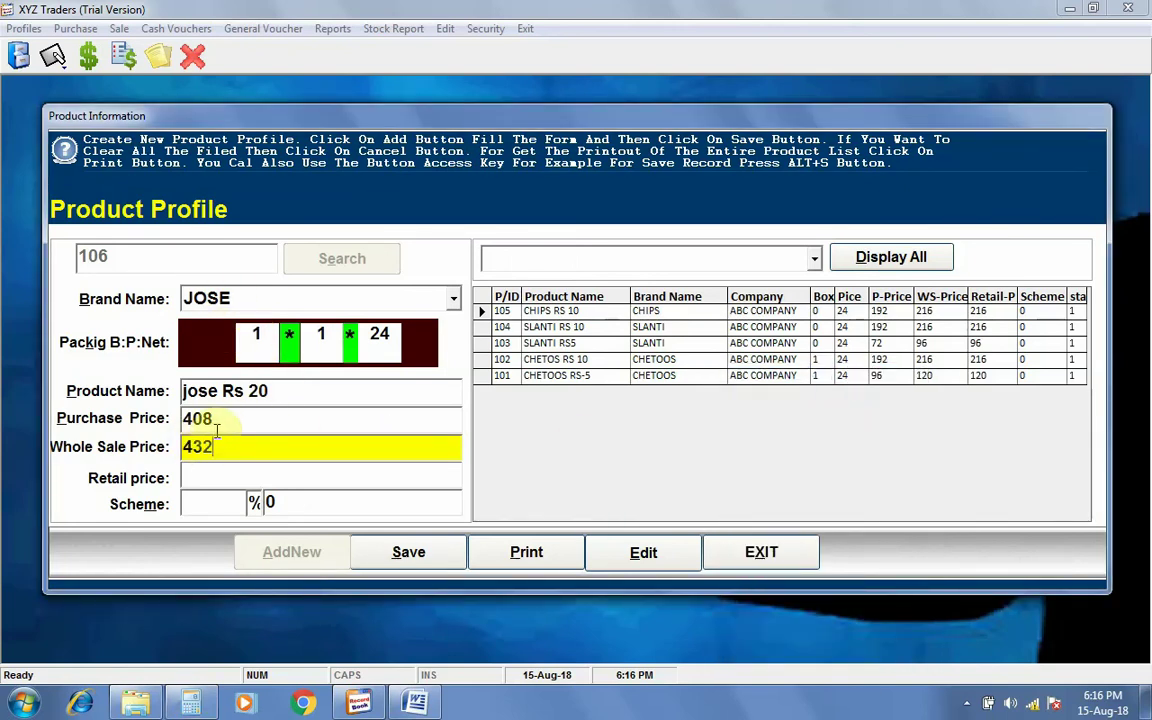
Set the retail price to 432 and the scheme percentage to 0, and save the product
{"action": "left_click", "coordinate": [223, 476]}
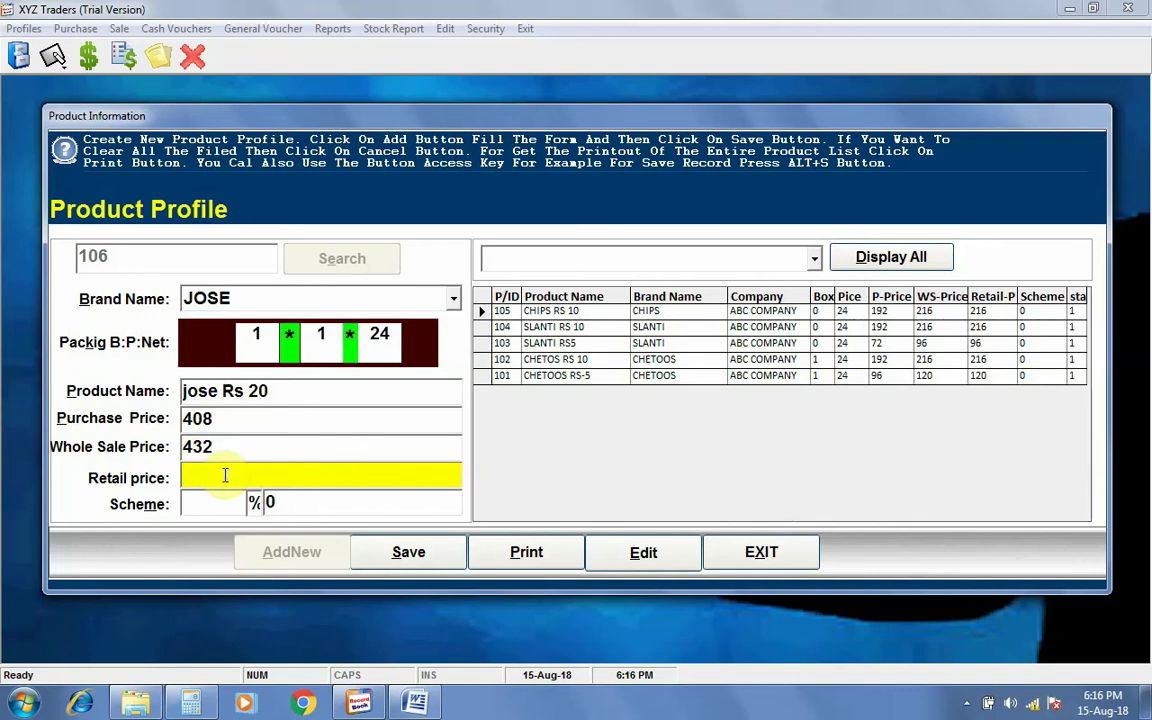
{"action": "type", "text": "432"}
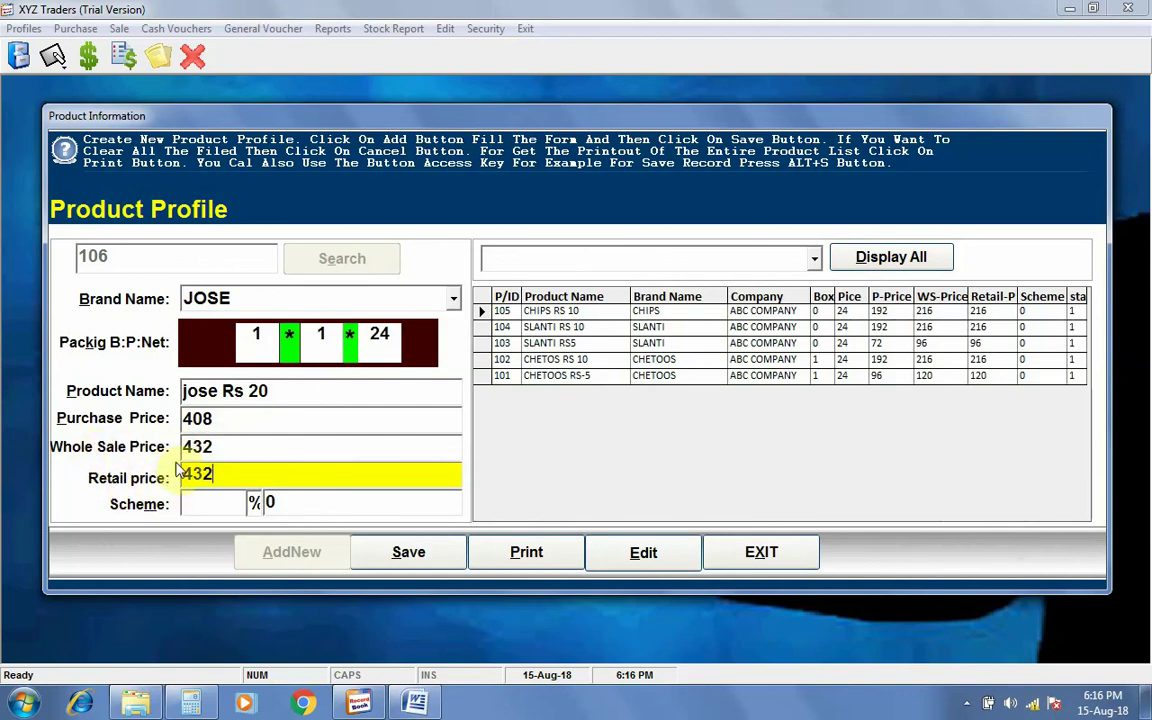
{"action": "left_click", "coordinate": [213, 503]}
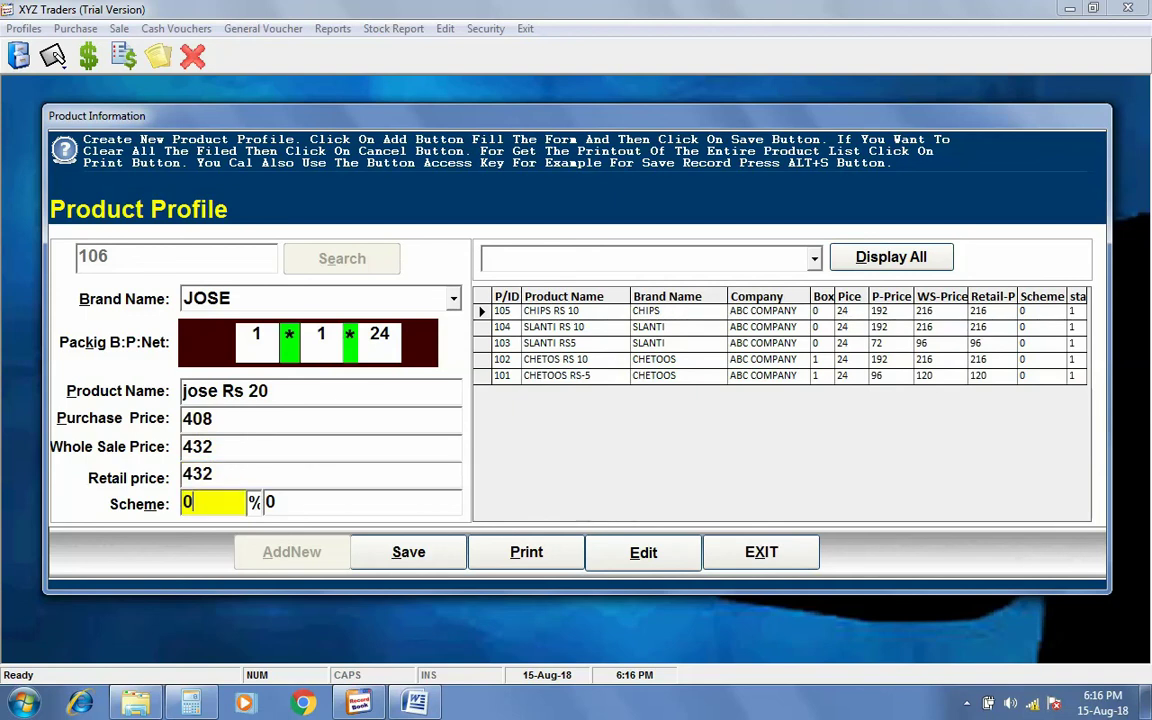
{"action": "left_click", "coordinate": [418, 558]}
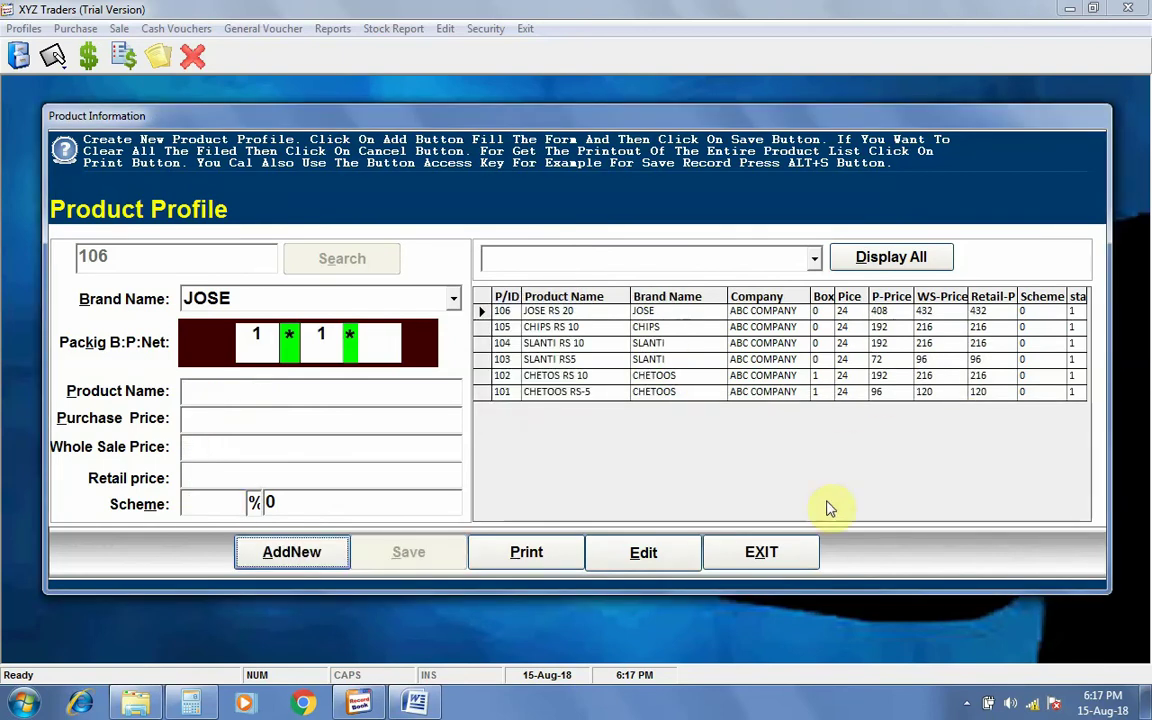
Close the product profile and start a new purchase invoice with ABC COMPANY as the supplier
{"action": "left_click", "coordinate": [760, 552]}
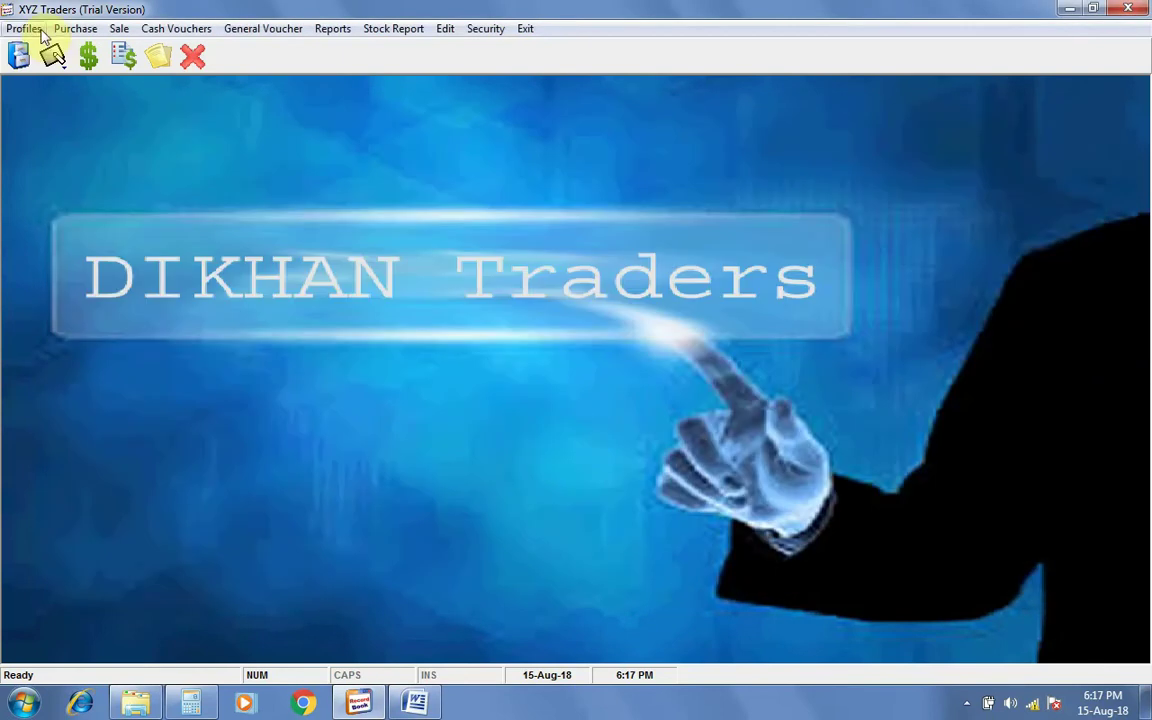
{"action": "left_click", "coordinate": [24, 28]}
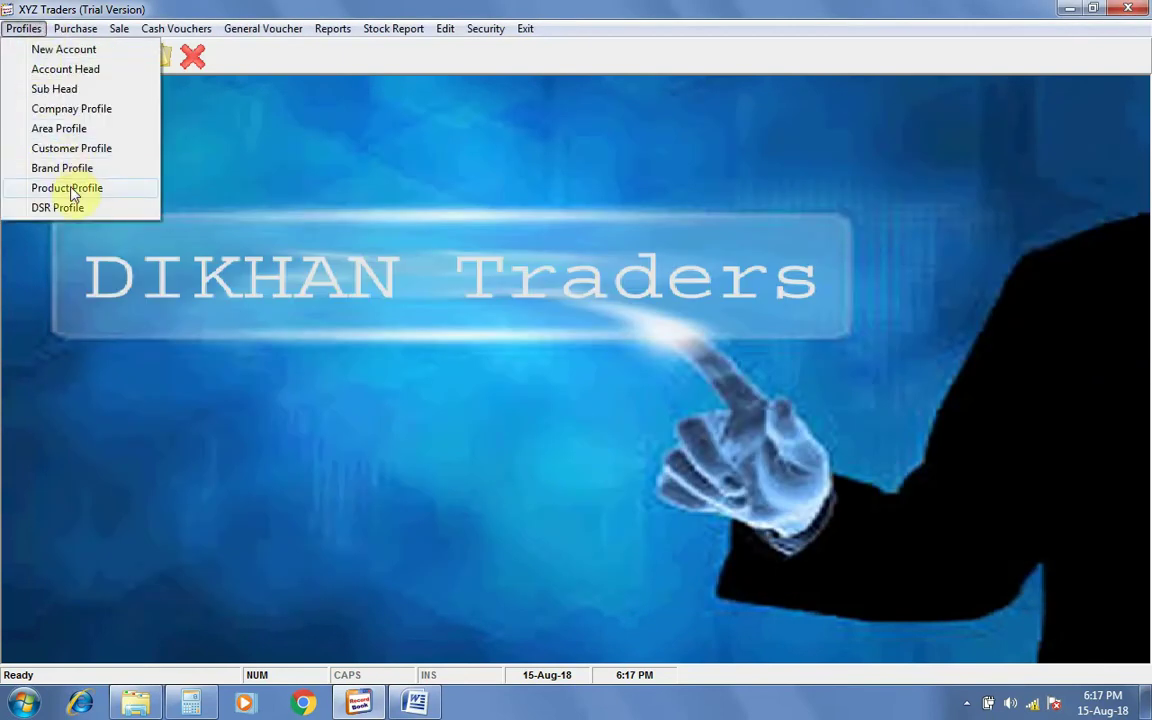
{"action": "mouse_move", "coordinate": [86, 34]}
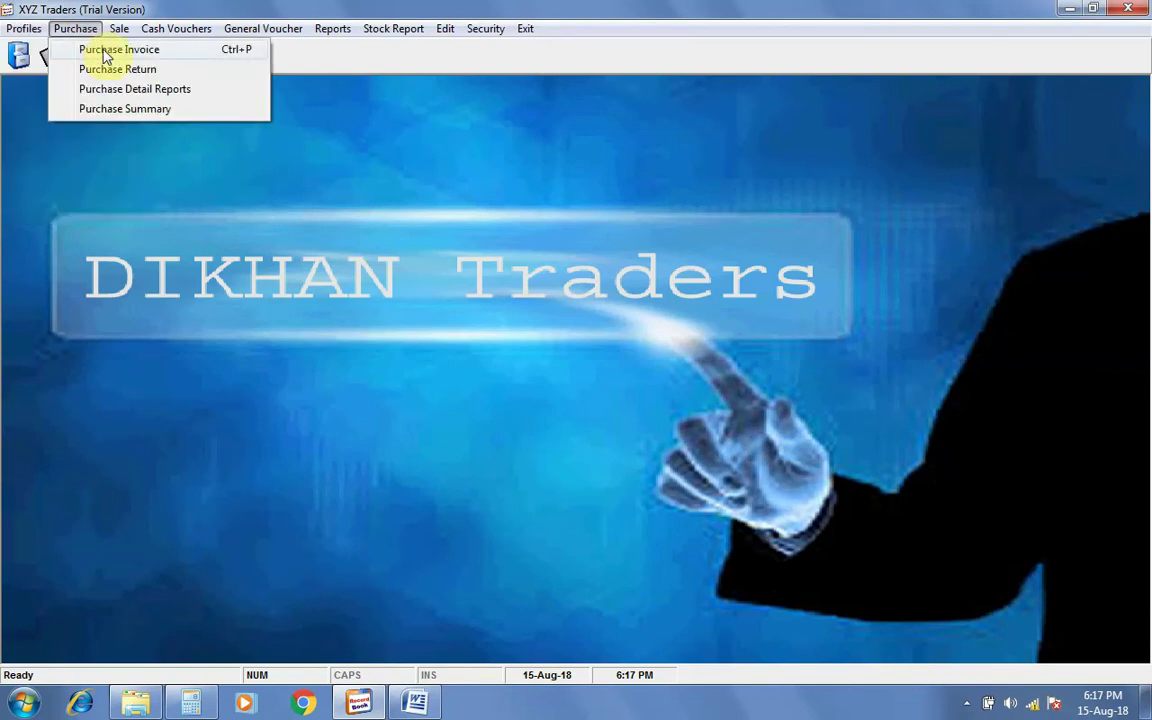
{"action": "left_click", "coordinate": [128, 50]}
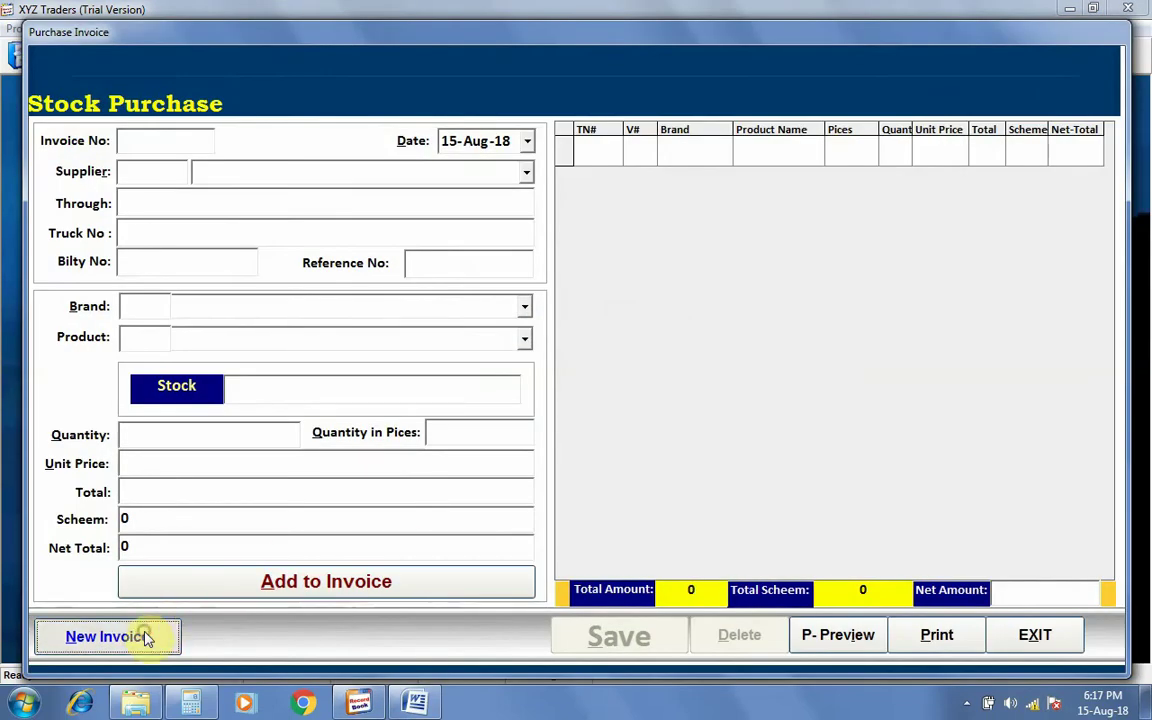
{"action": "left_click", "coordinate": [145, 636]}
{"action": "left_click", "coordinate": [526, 172]}
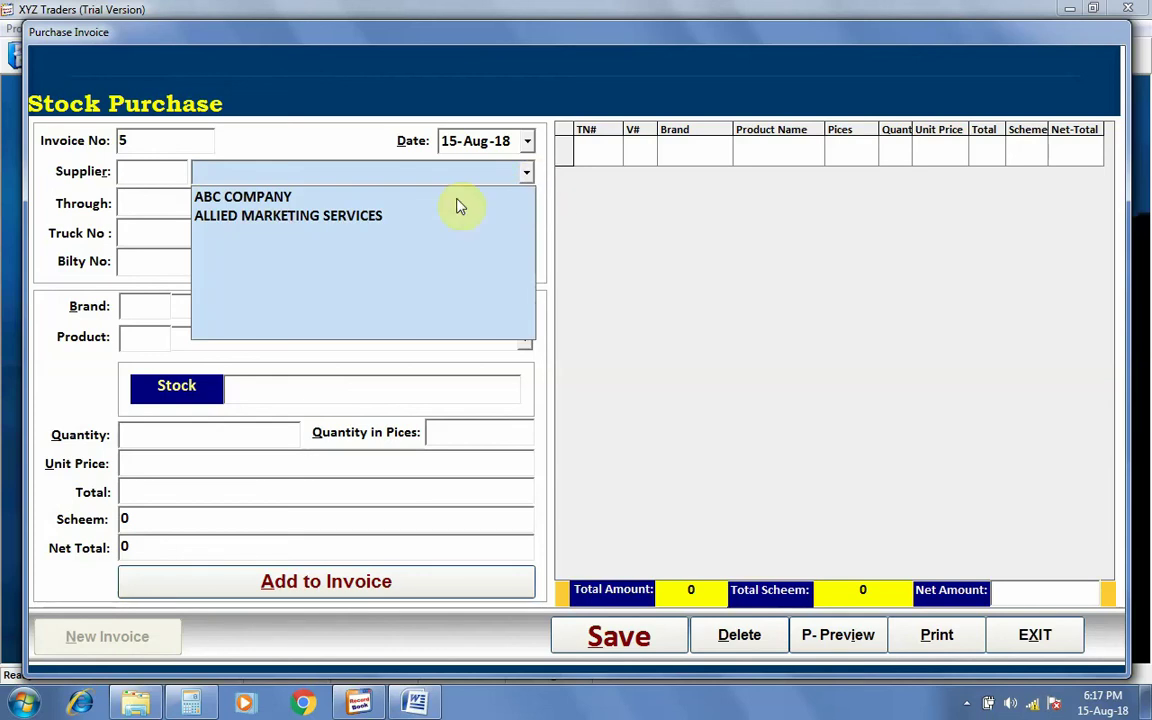
{"action": "left_click", "coordinate": [256, 205]}
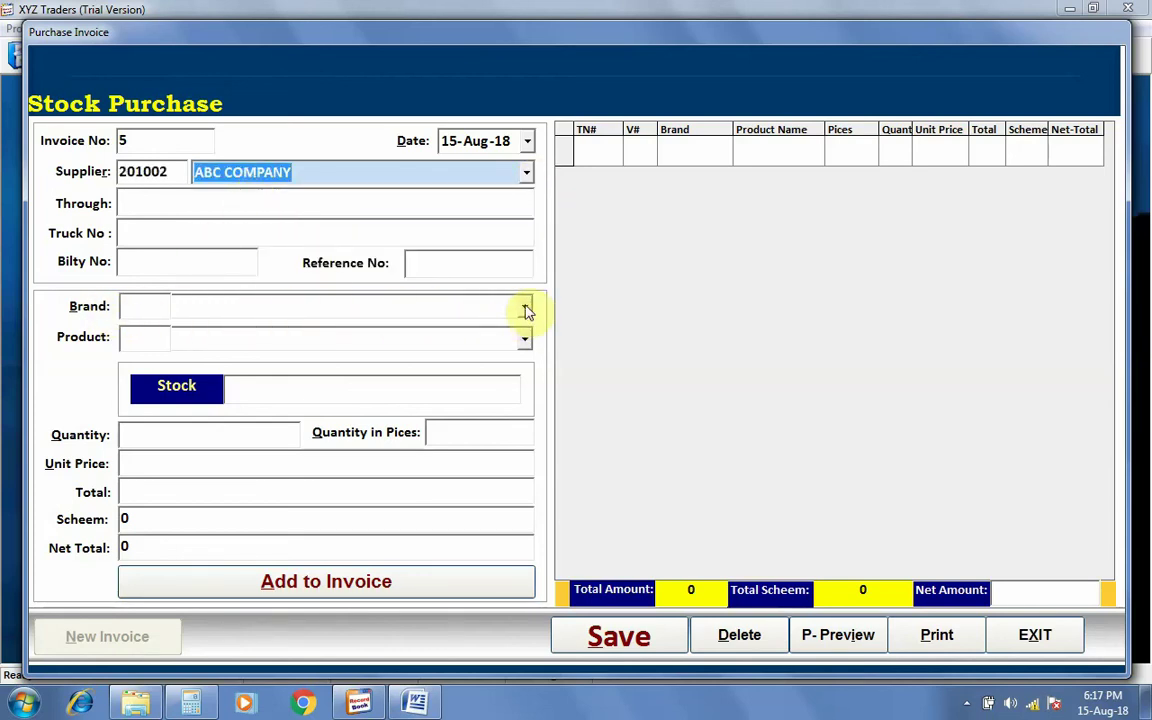
Add the JOSE brand's product JOSE RS 20 to the purchase invoice with a quantity of 10
{"action": "left_click", "coordinate": [147, 306]}
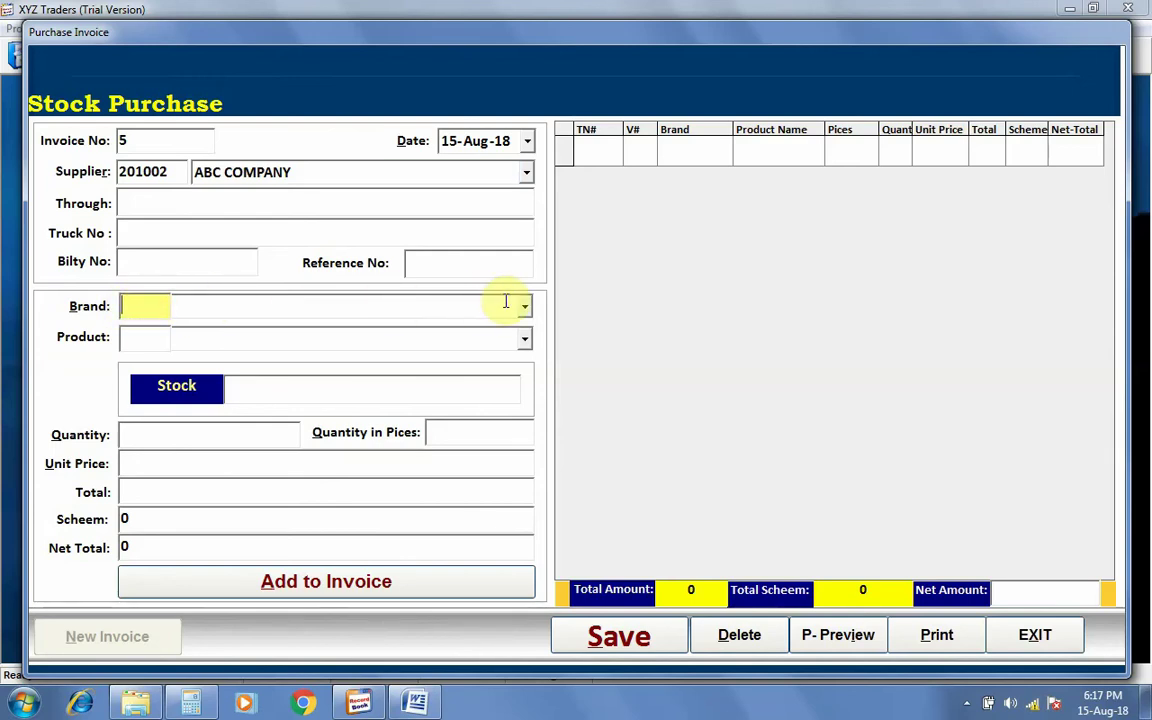
{"action": "left_click", "coordinate": [524, 308]}
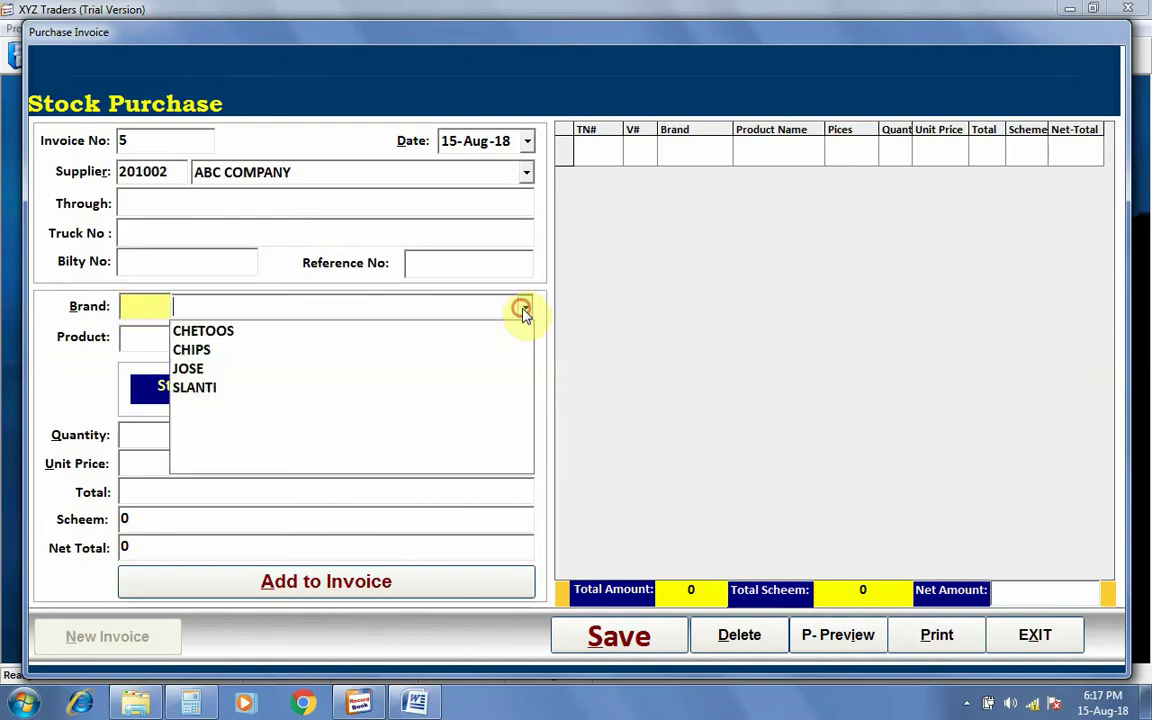
{"action": "left_click", "coordinate": [193, 370]}
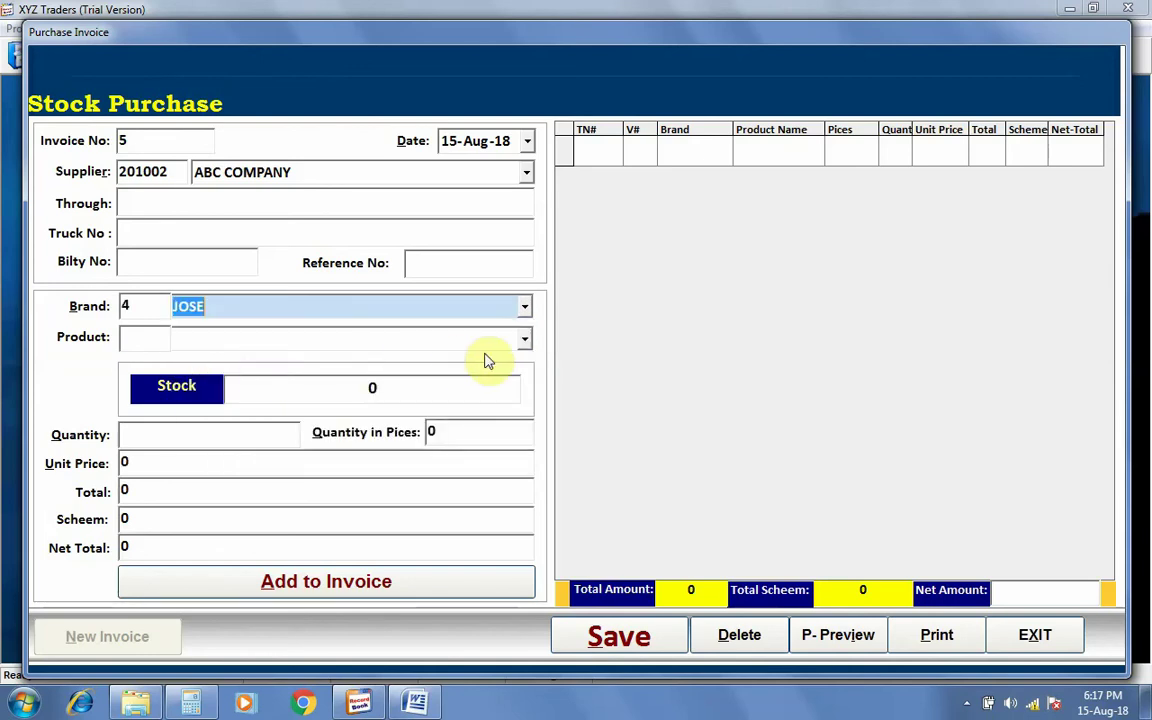
{"action": "left_click", "coordinate": [524, 338]}
{"action": "left_click", "coordinate": [240, 368]}
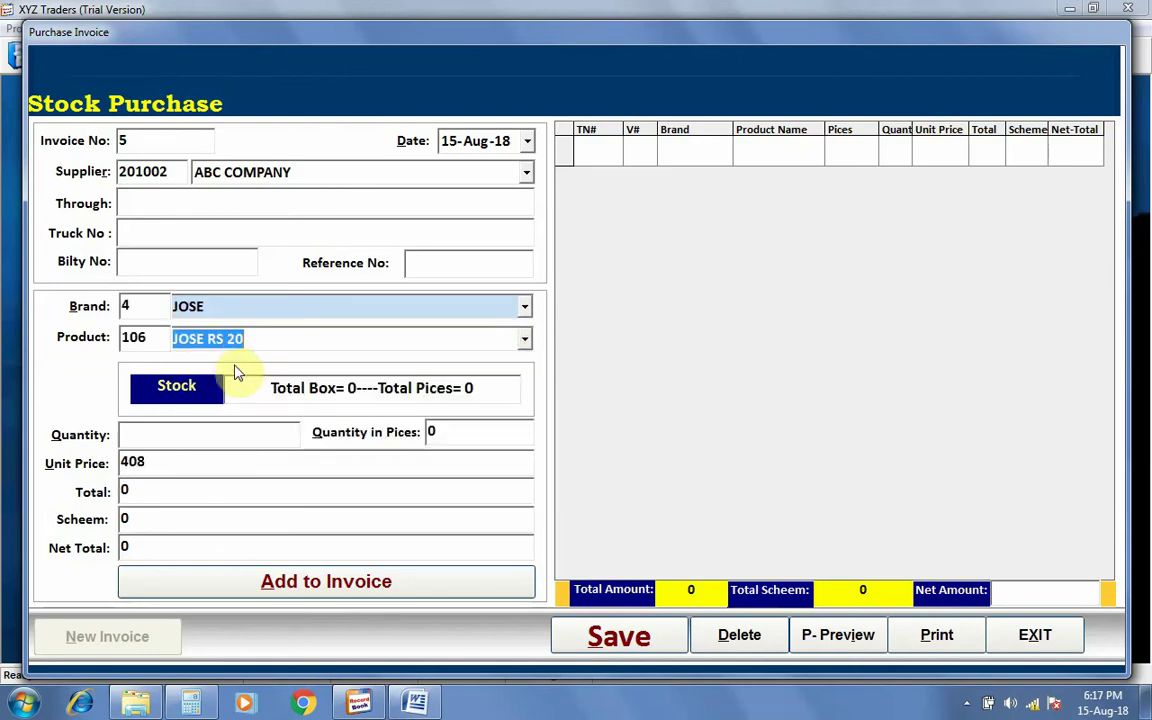
{"action": "left_click", "coordinate": [141, 437]}
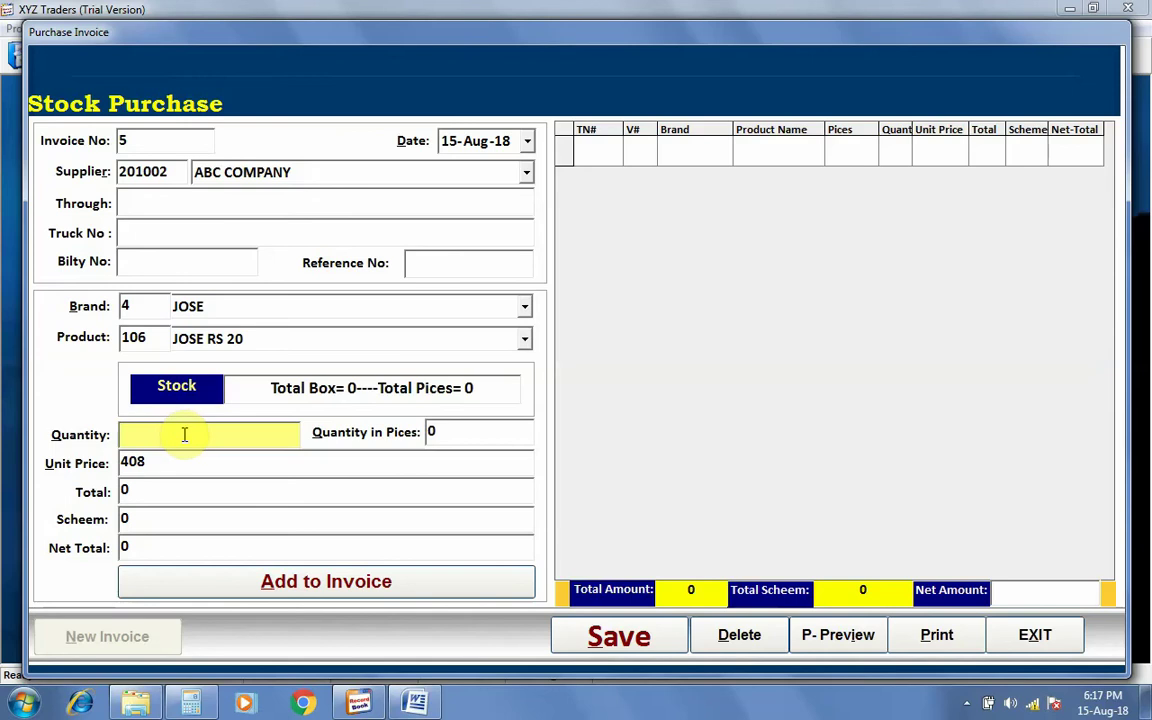
{"action": "type", "text": "10"}
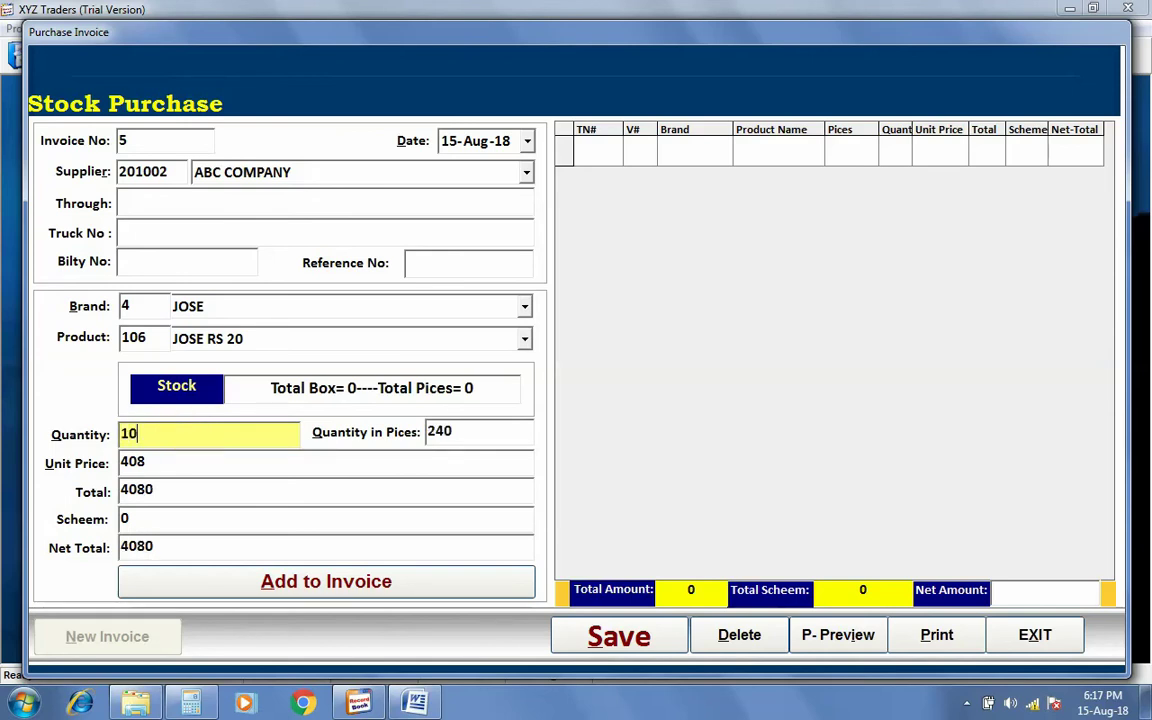
{"action": "left_click", "coordinate": [455, 436]}
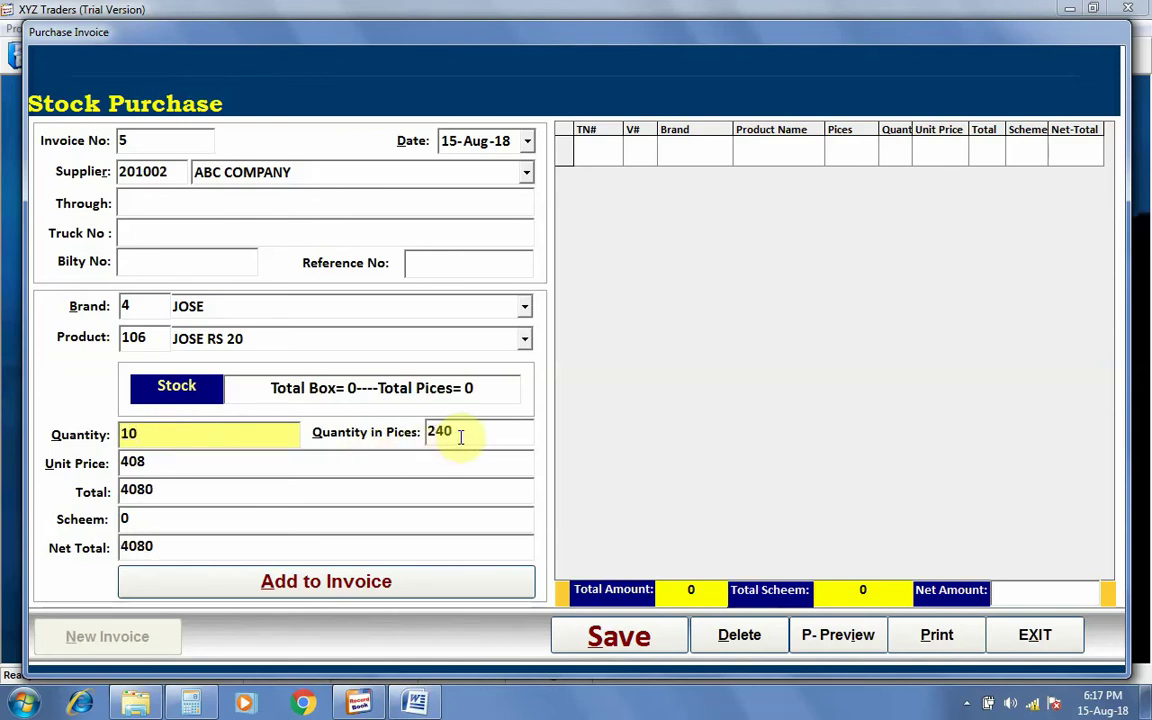
{"action": "left_click", "coordinate": [173, 439]}
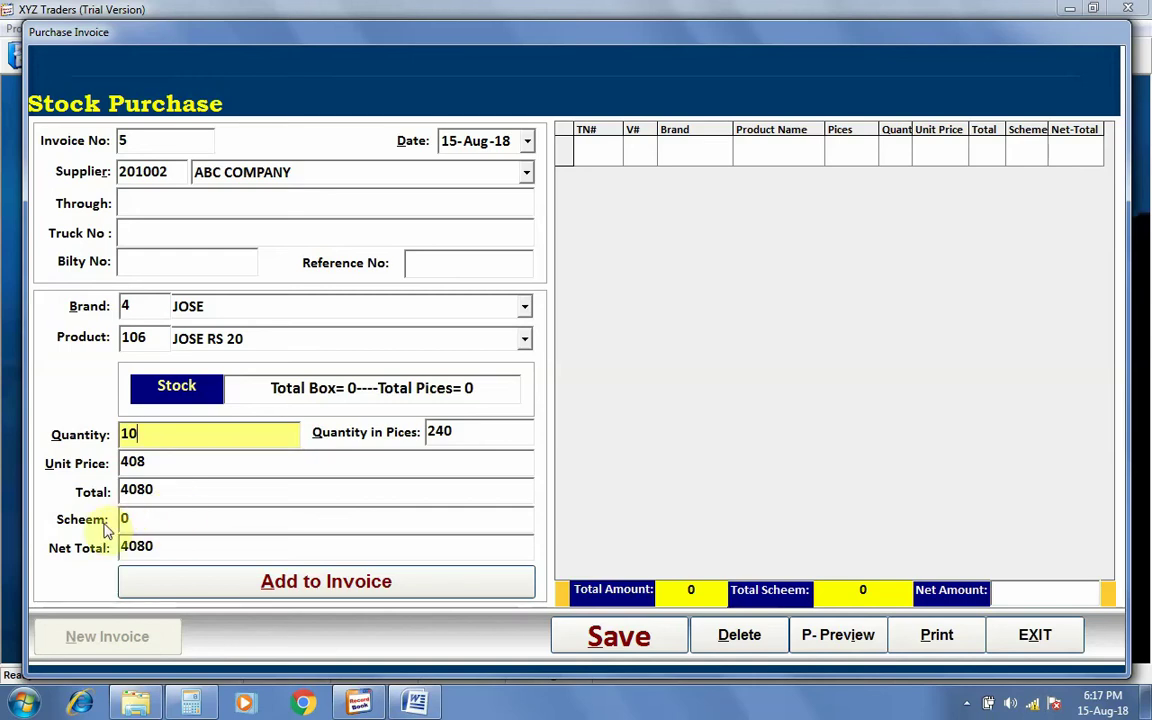
{"action": "left_click", "coordinate": [318, 582]}
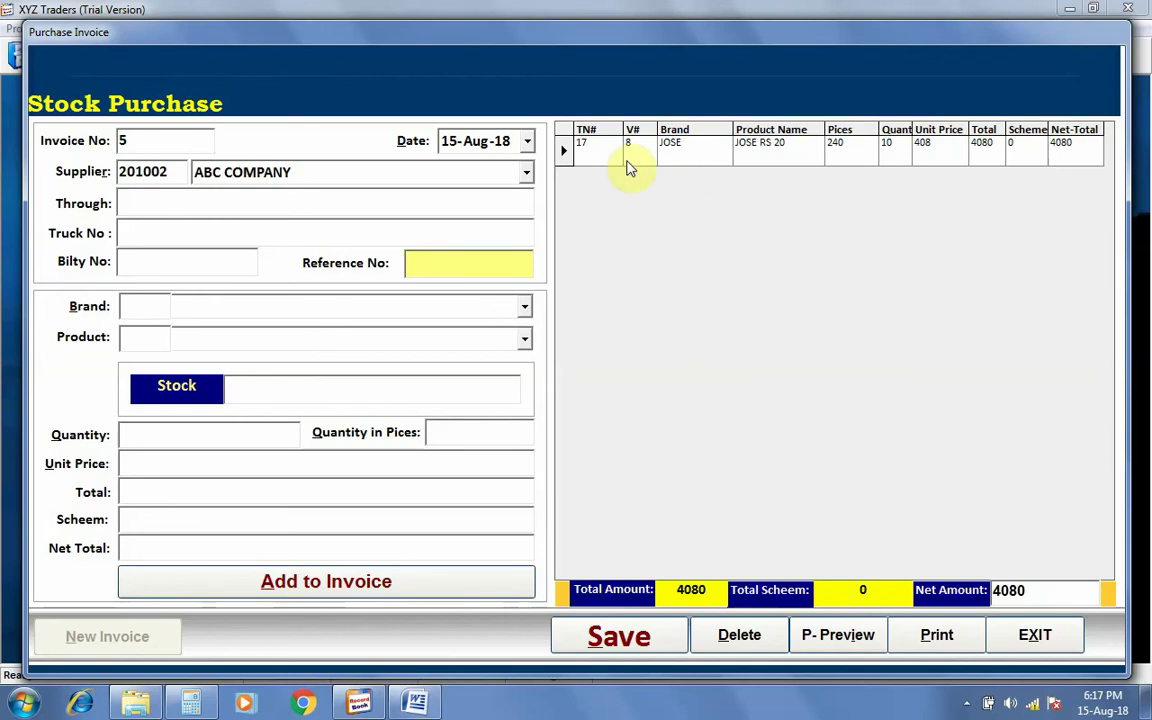
Add the CHETOOS brand's product CHETOS RS 10 to the purchase invoice with a quantity of 10
{"action": "left_click", "coordinate": [525, 309]}
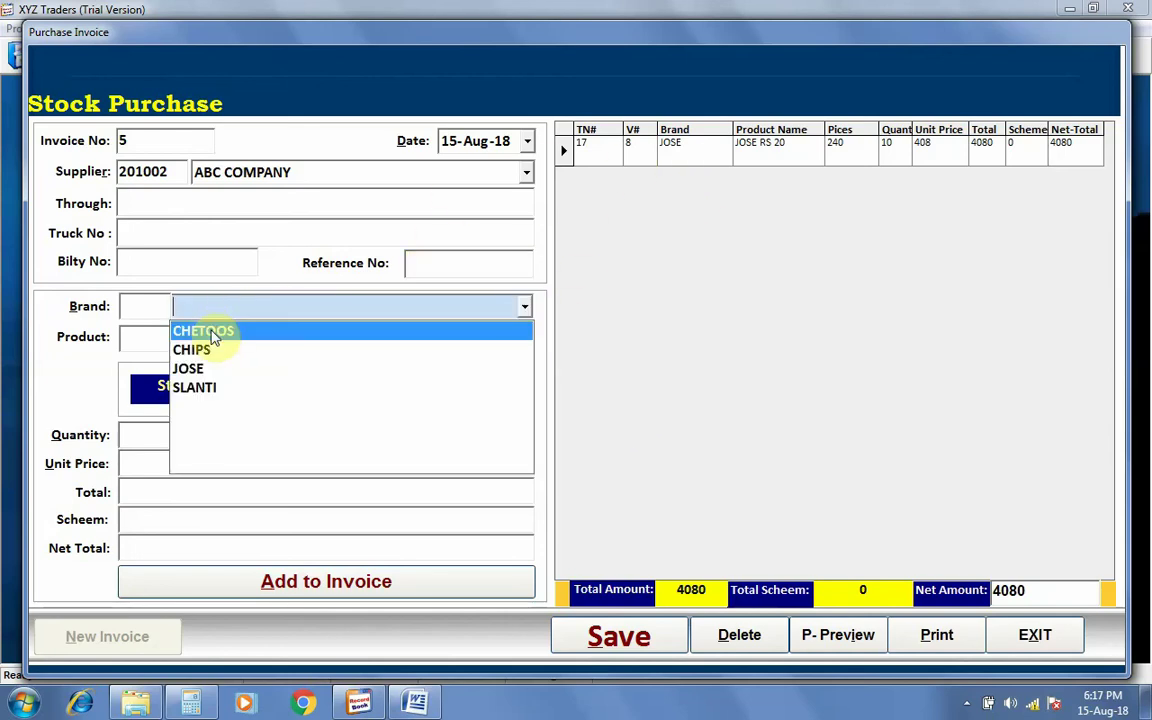
{"action": "left_click", "coordinate": [208, 331]}
{"action": "left_click", "coordinate": [524, 340]}
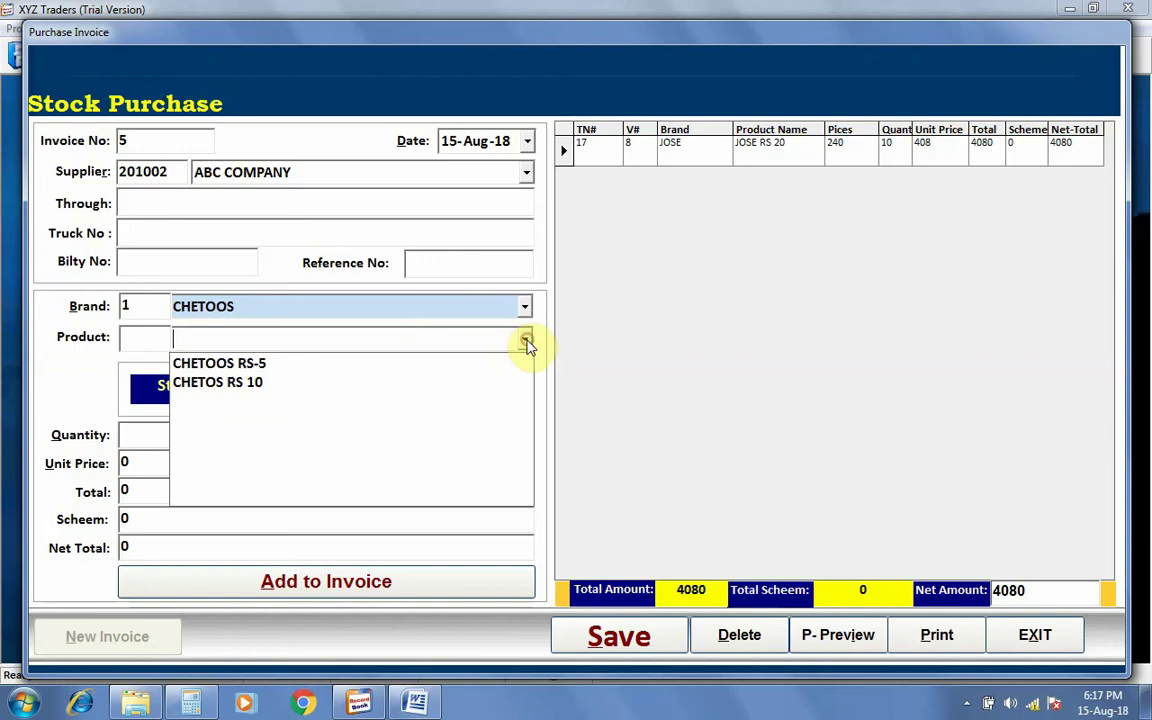
{"action": "left_click", "coordinate": [252, 385]}
{"action": "left_click", "coordinate": [182, 432]}
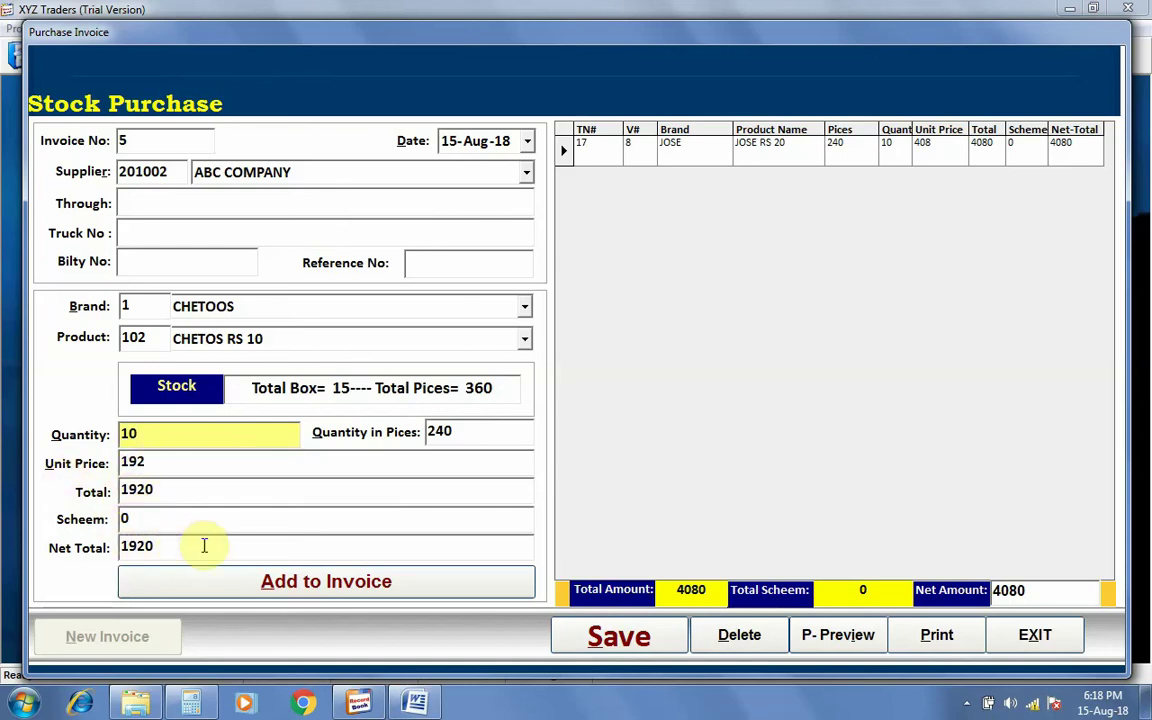
{"action": "left_click", "coordinate": [316, 590]}
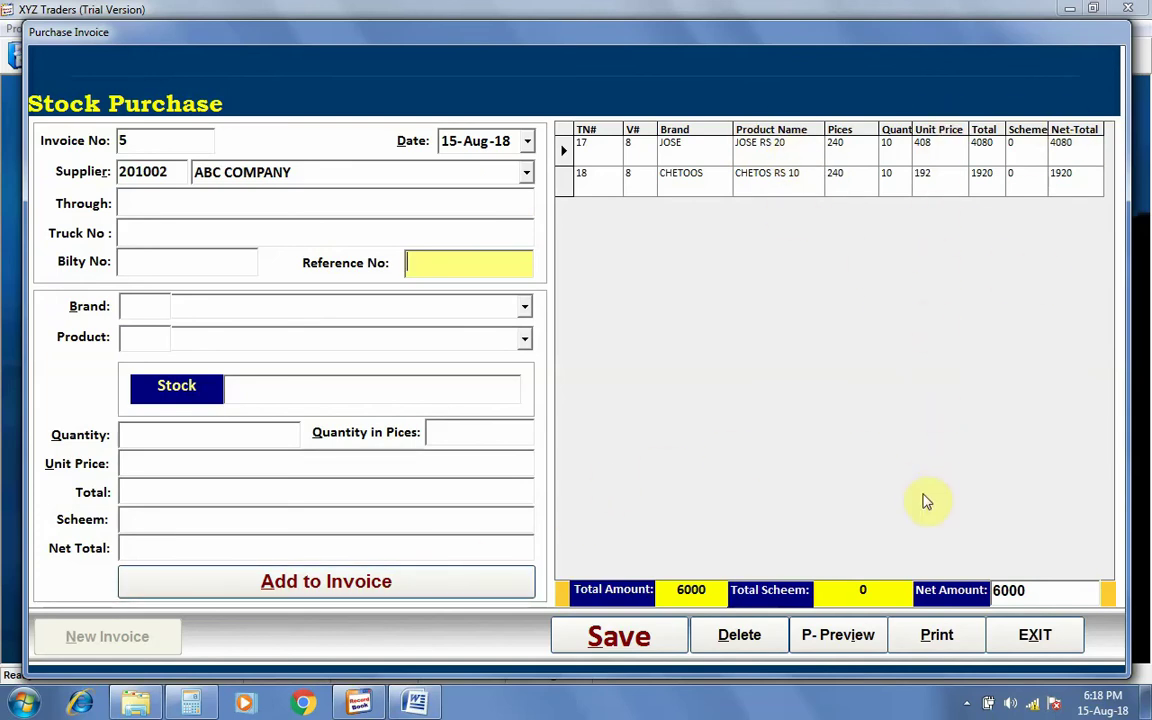
Save the purchase invoice and close the stock purchase form
{"action": "left_click", "coordinate": [628, 642]}
{"action": "left_click", "coordinate": [728, 412]}
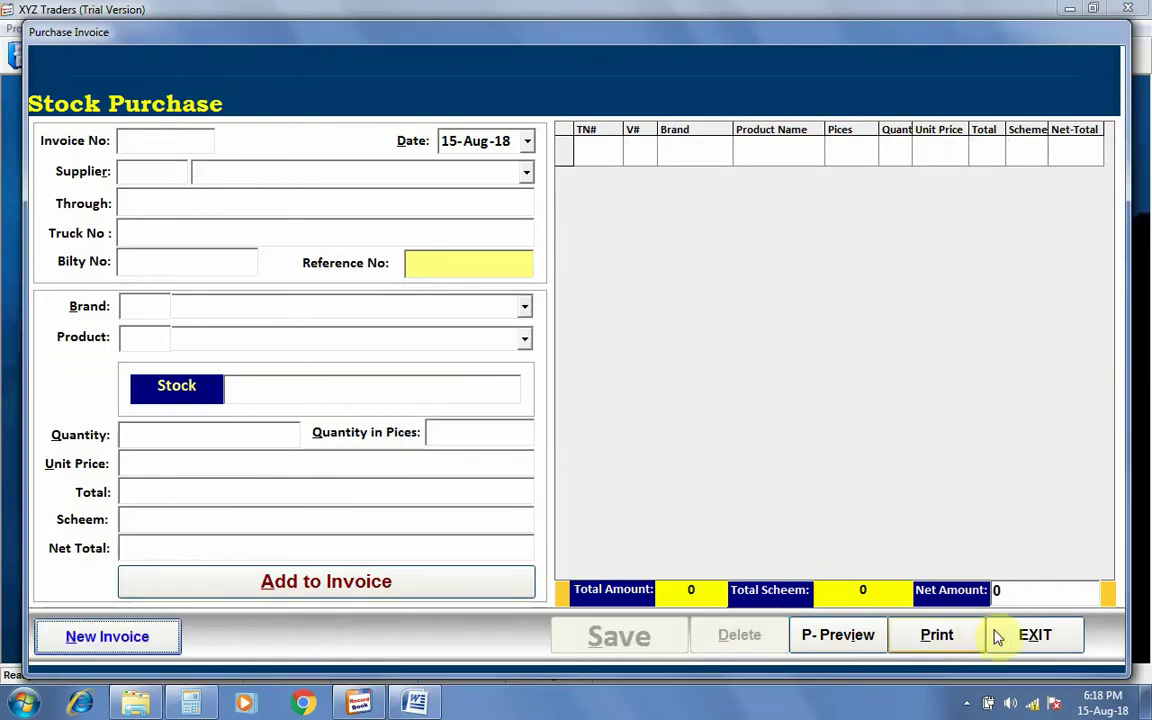
{"action": "left_click", "coordinate": [1030, 636]}
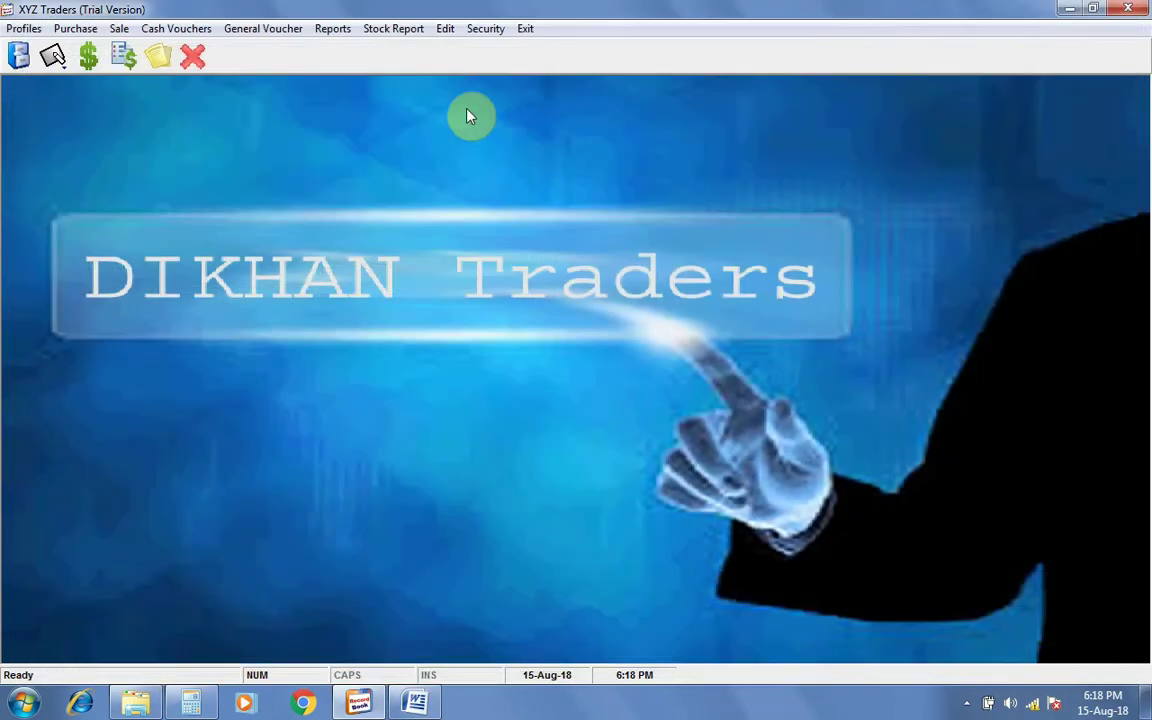
Look up the stock position of JOSE RS 20 in boxes and pieces, and close the report
{"action": "left_click", "coordinate": [395, 29]}
{"action": "left_click", "coordinate": [412, 52]}
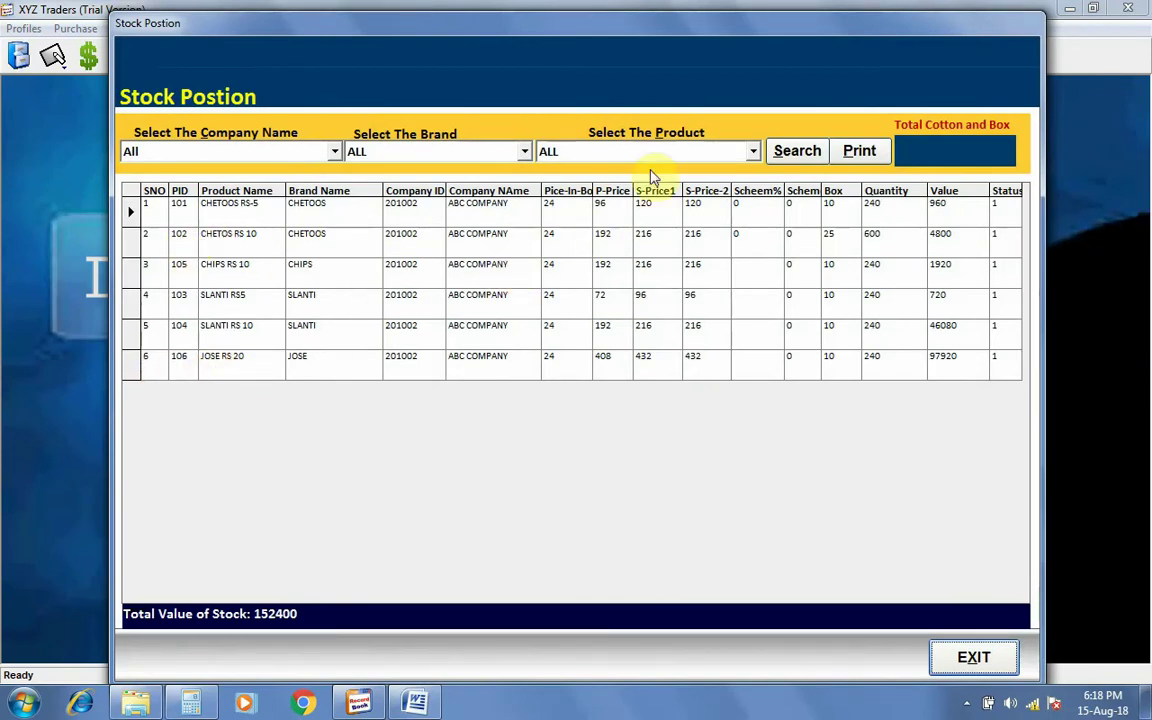
{"action": "left_click", "coordinate": [753, 151]}
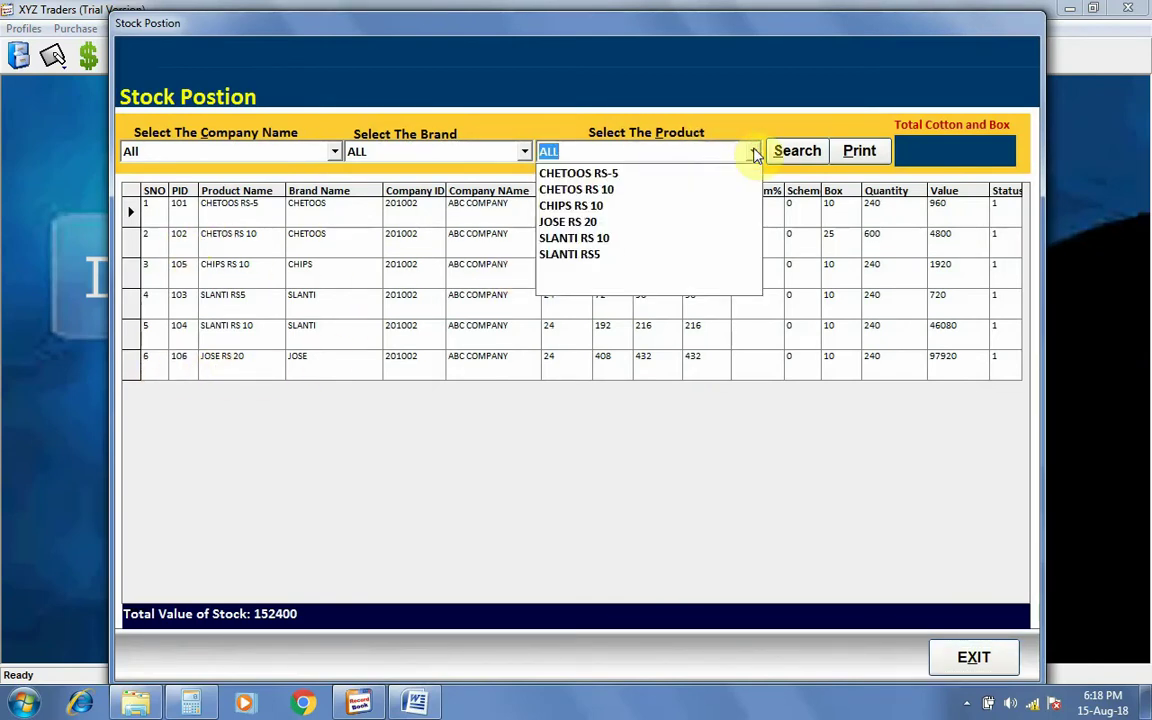
{"action": "left_click", "coordinate": [660, 221]}
{"action": "left_click", "coordinate": [797, 155]}
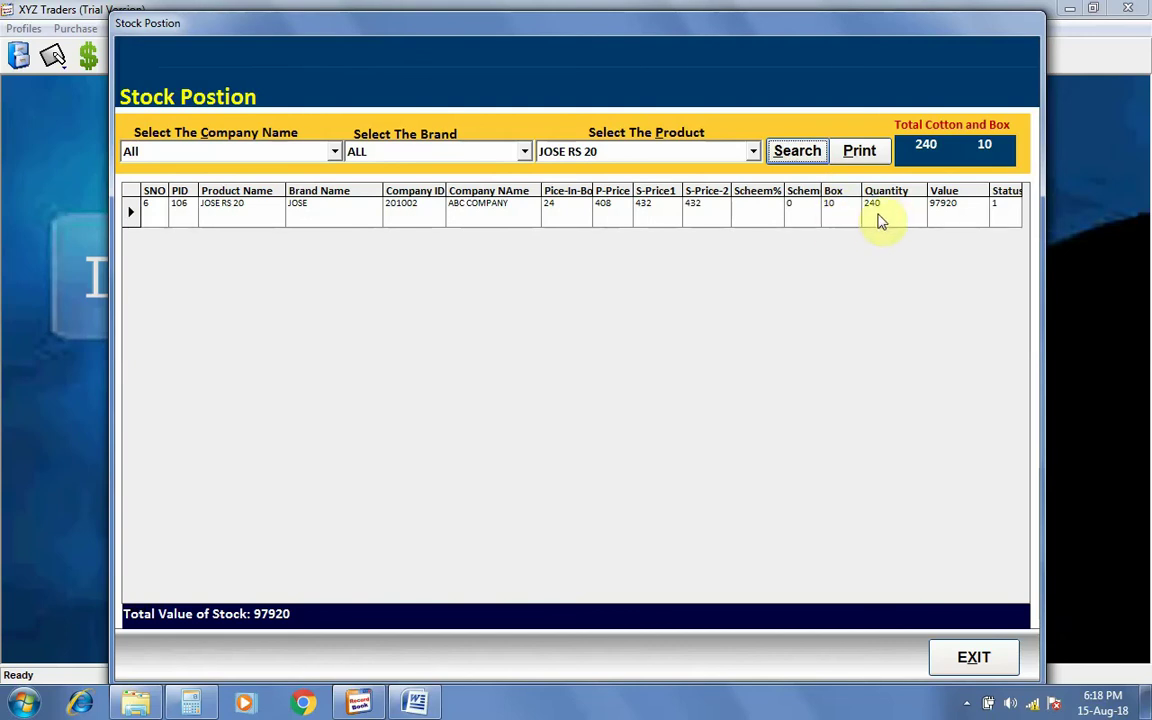
{"action": "left_click", "coordinate": [972, 652]}
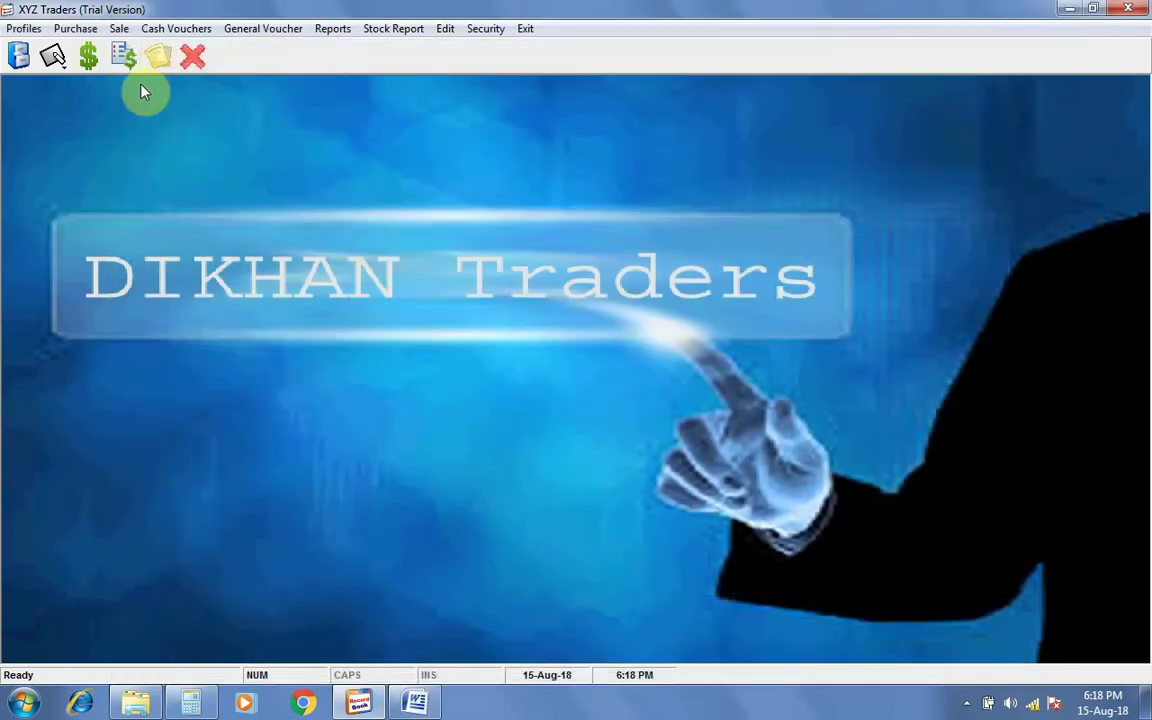
Start a new sale invoice for AKBER SHOP with the category Whole Saler
{"action": "left_click", "coordinate": [118, 30]}
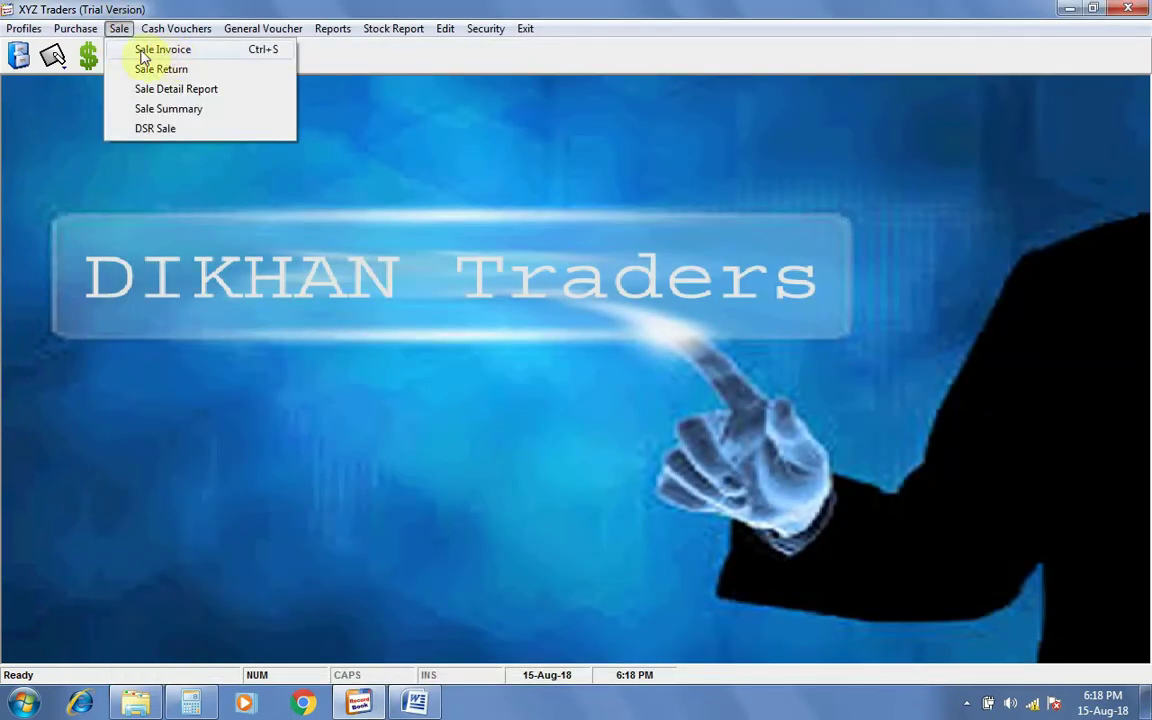
{"action": "left_click", "coordinate": [162, 50]}
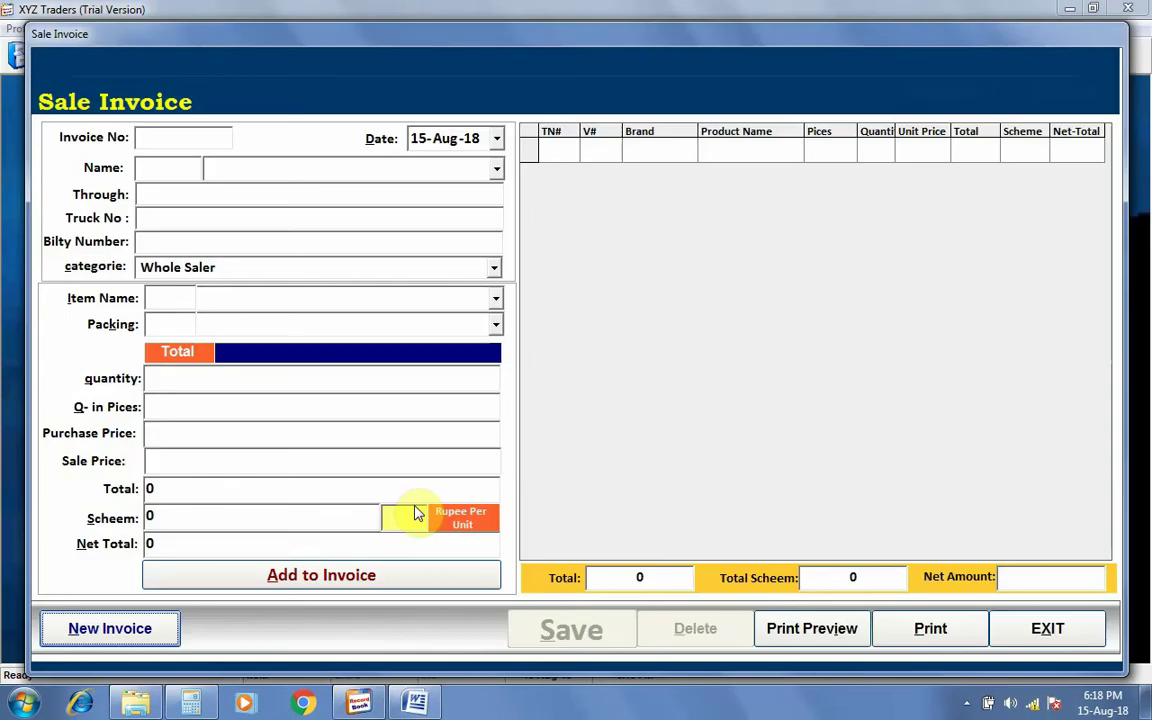
{"action": "left_click", "coordinate": [110, 628]}
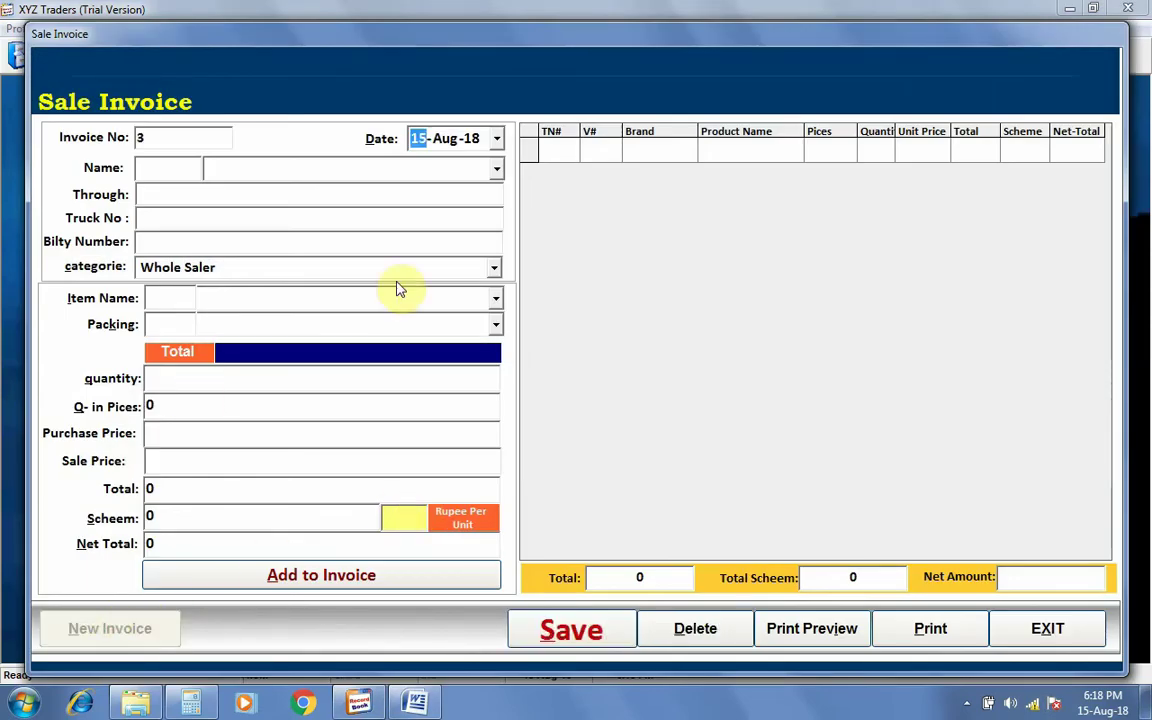
{"action": "left_click", "coordinate": [496, 169]}
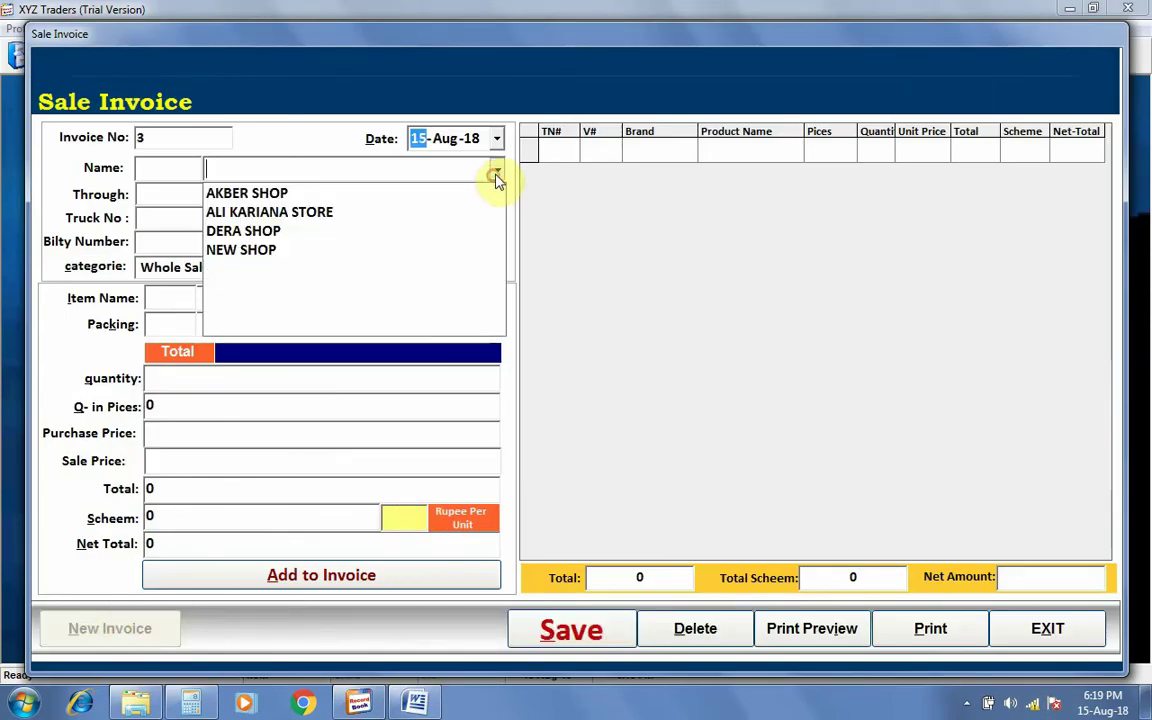
{"action": "left_click", "coordinate": [248, 193]}
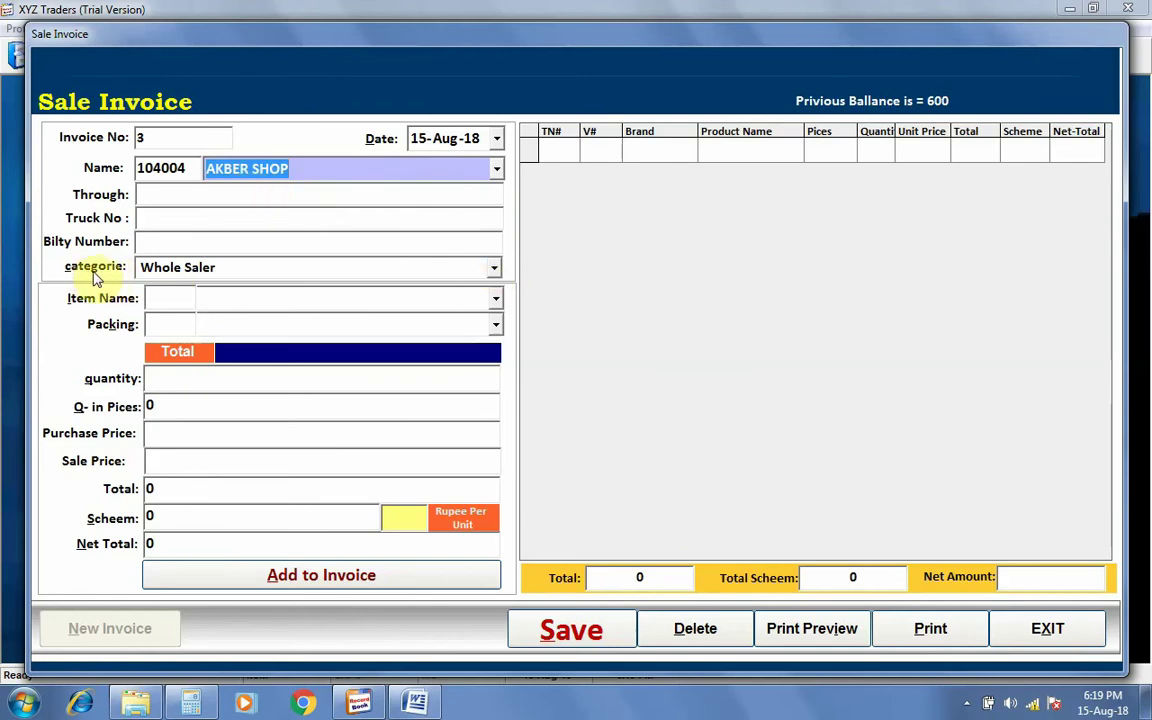
{"action": "left_click", "coordinate": [497, 268]}
{"action": "left_click", "coordinate": [380, 270]}
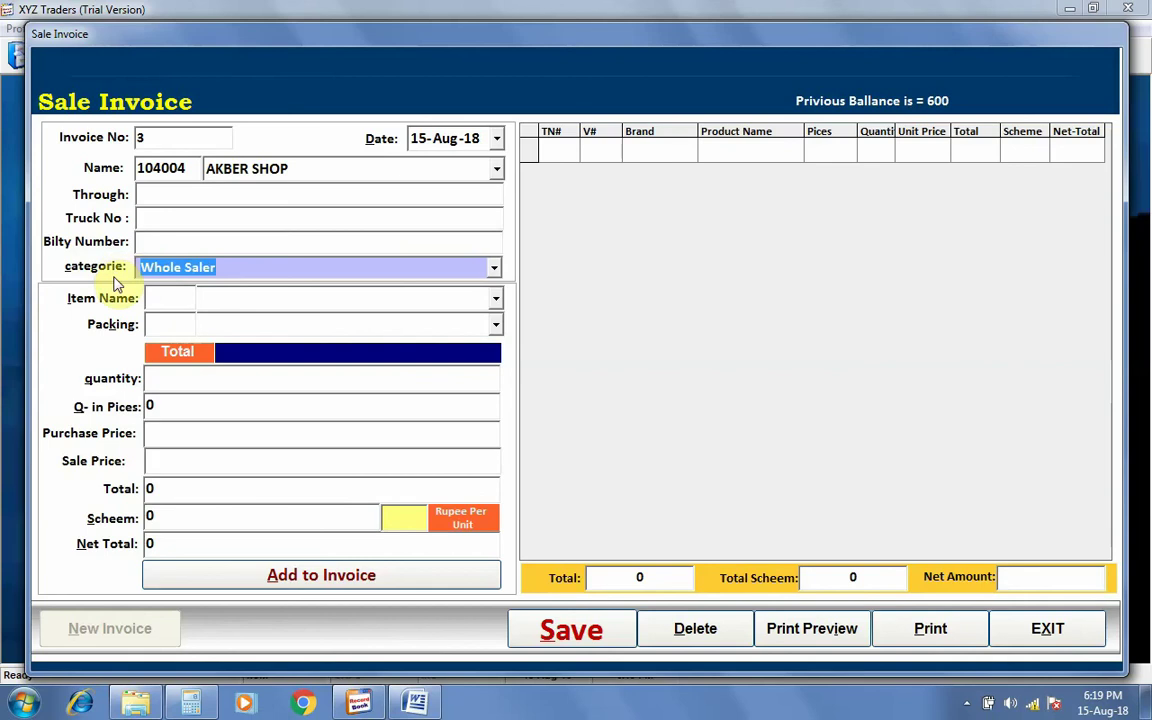
Add the JOSE brand's product JOSE RS 20 to the sale invoice with a quantity of 2
{"action": "left_click", "coordinate": [497, 300]}
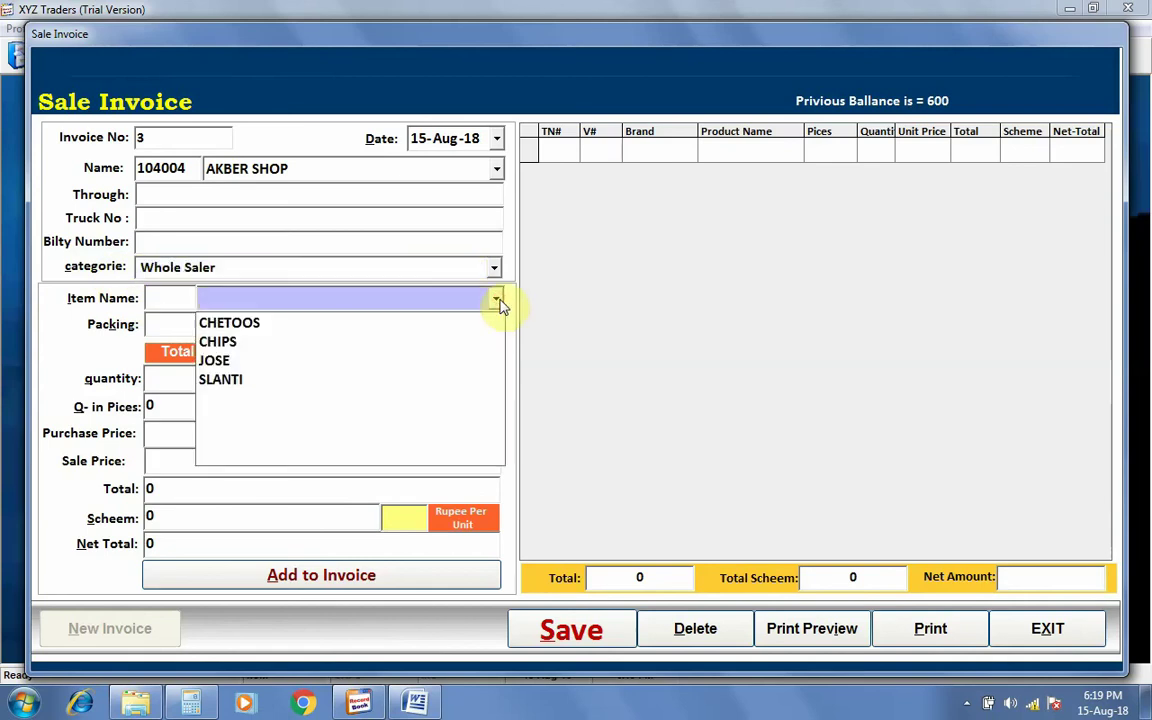
{"action": "left_click", "coordinate": [230, 362]}
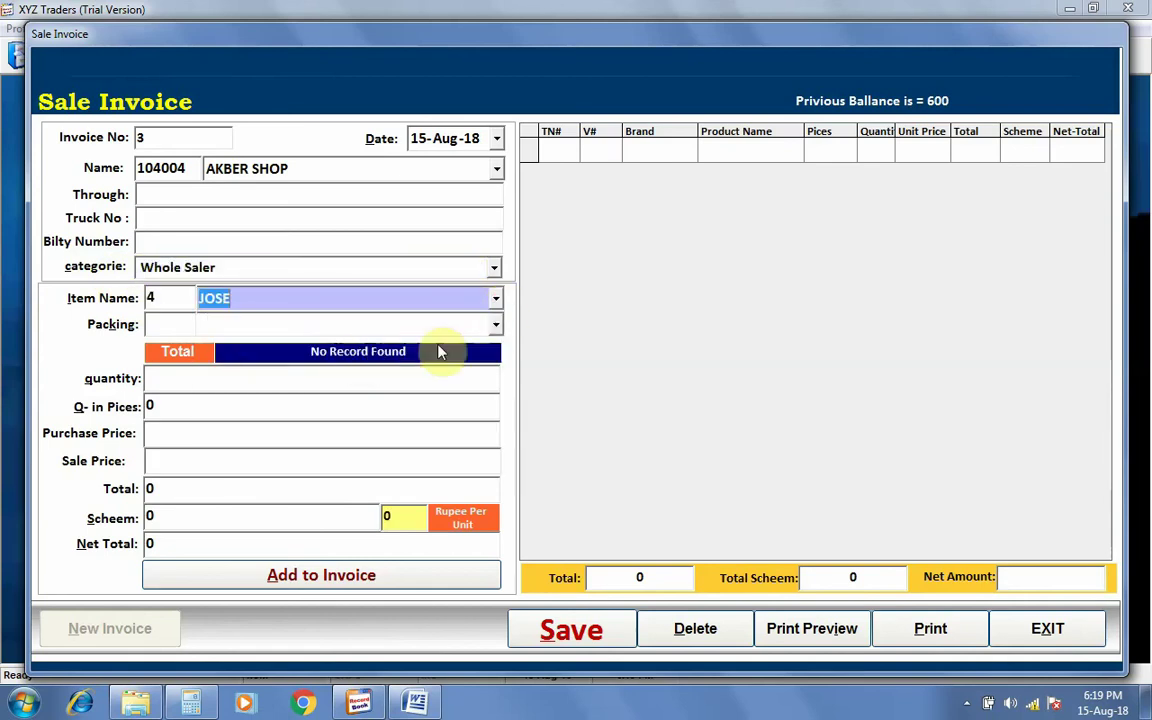
{"action": "left_click", "coordinate": [497, 327]}
{"action": "left_click", "coordinate": [288, 349]}
{"action": "left_click", "coordinate": [177, 377]}
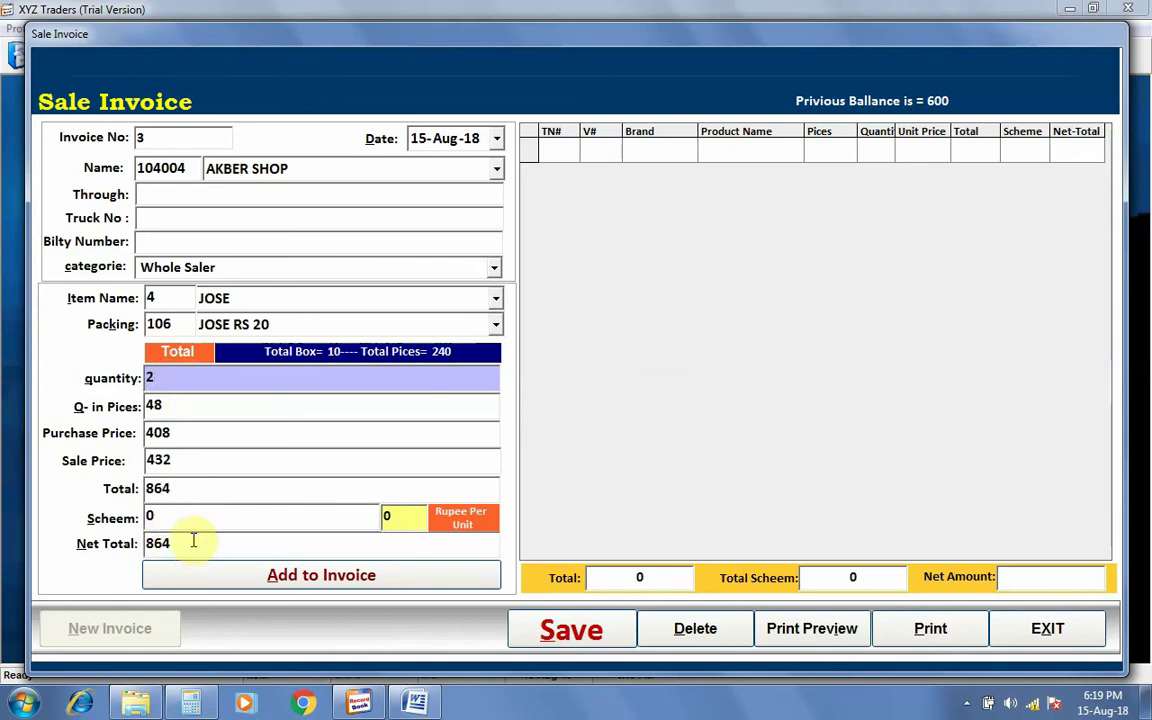
{"action": "left_click", "coordinate": [182, 459]}
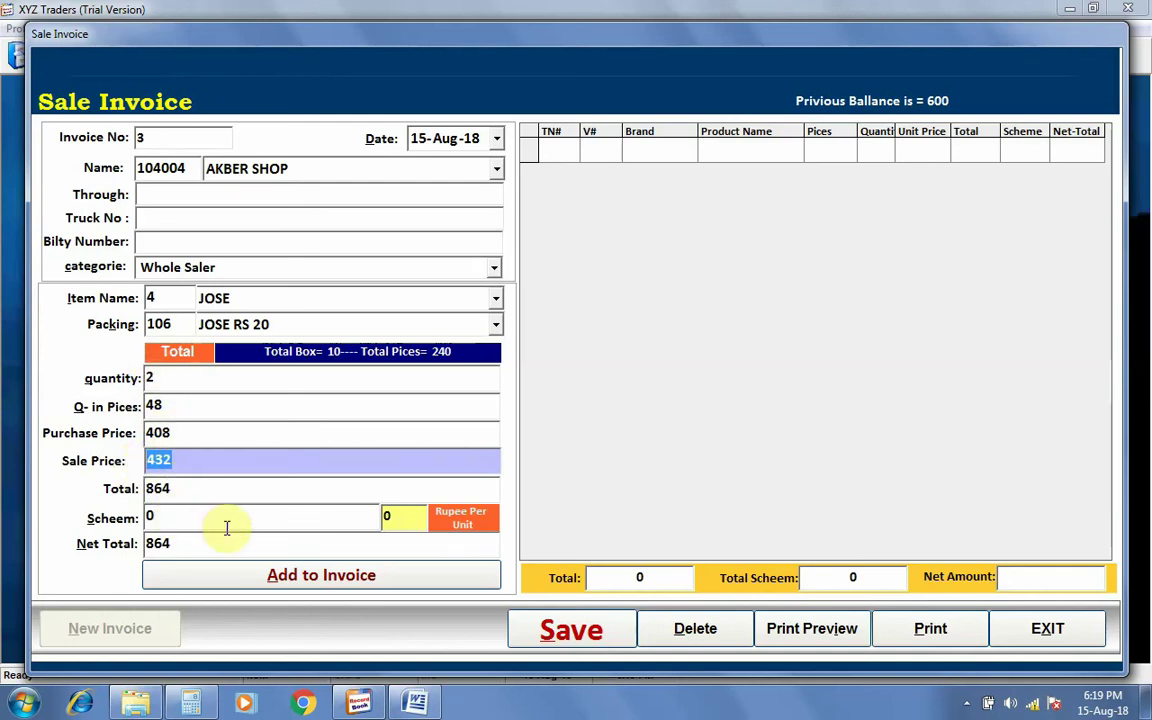
{"action": "left_click", "coordinate": [334, 587]}
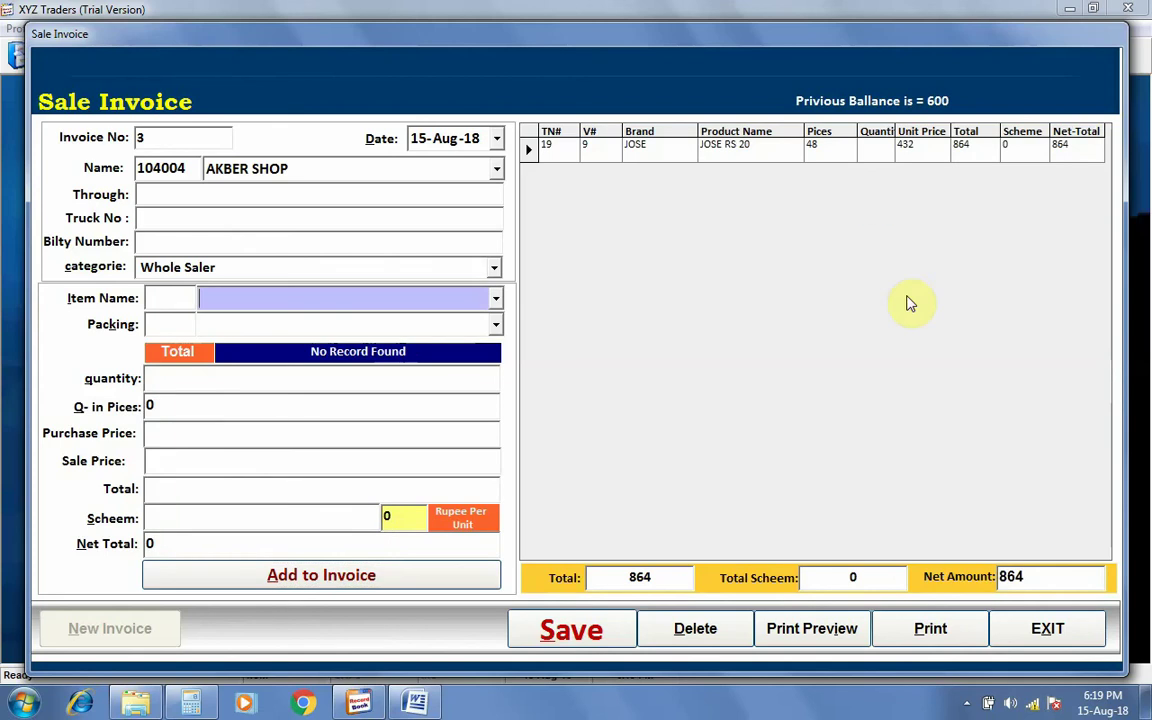
Add the CHETOOS brand's product CHETOS RS 10 with a quantity of 5 and save the sale invoice
{"action": "left_click", "coordinate": [496, 300]}
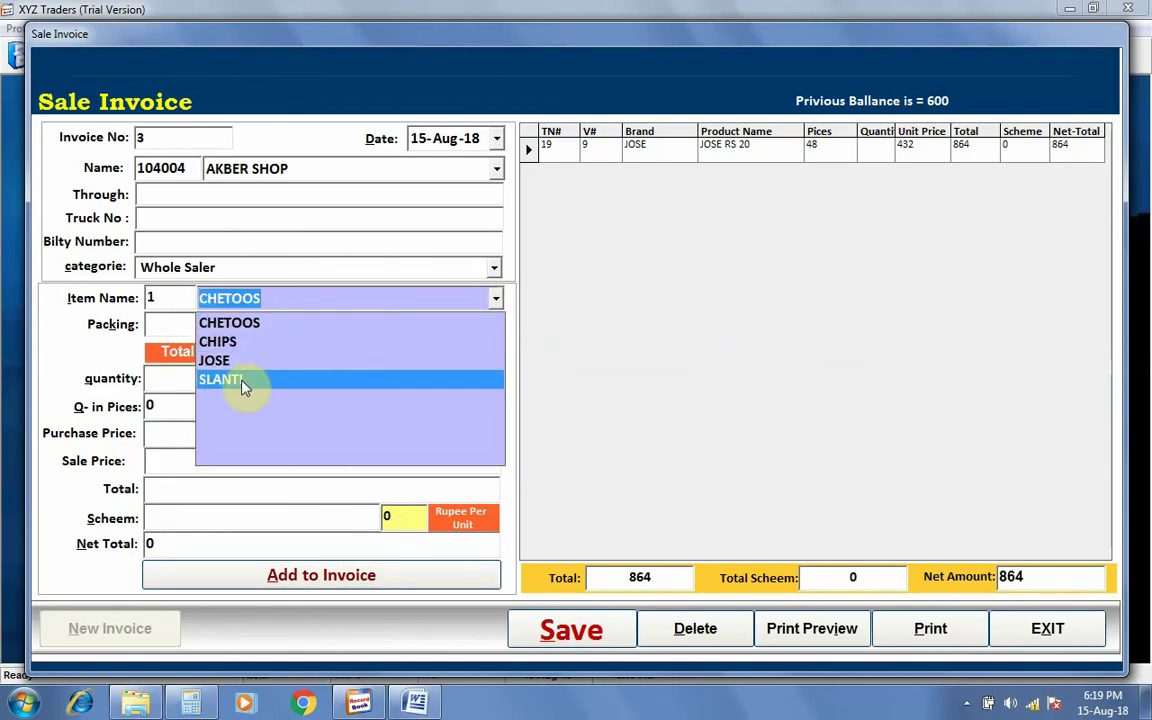
{"action": "left_click", "coordinate": [245, 323]}
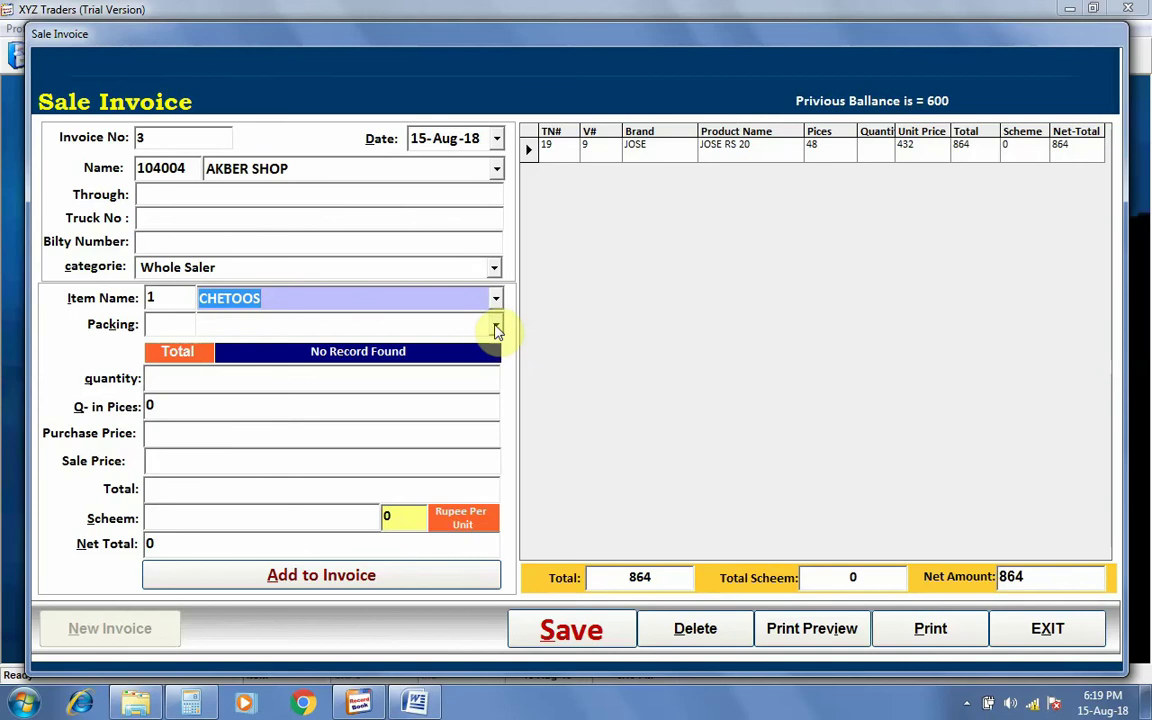
{"action": "left_click", "coordinate": [496, 327]}
{"action": "left_click", "coordinate": [283, 368]}
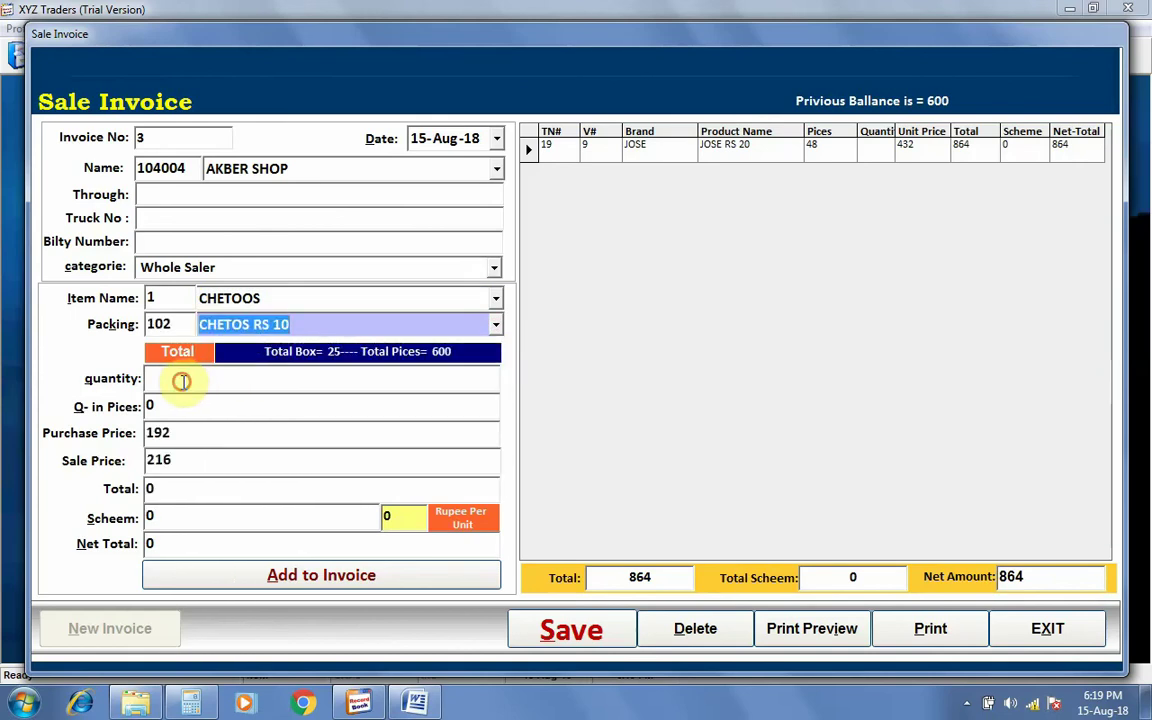
{"action": "left_click", "coordinate": [181, 381]}
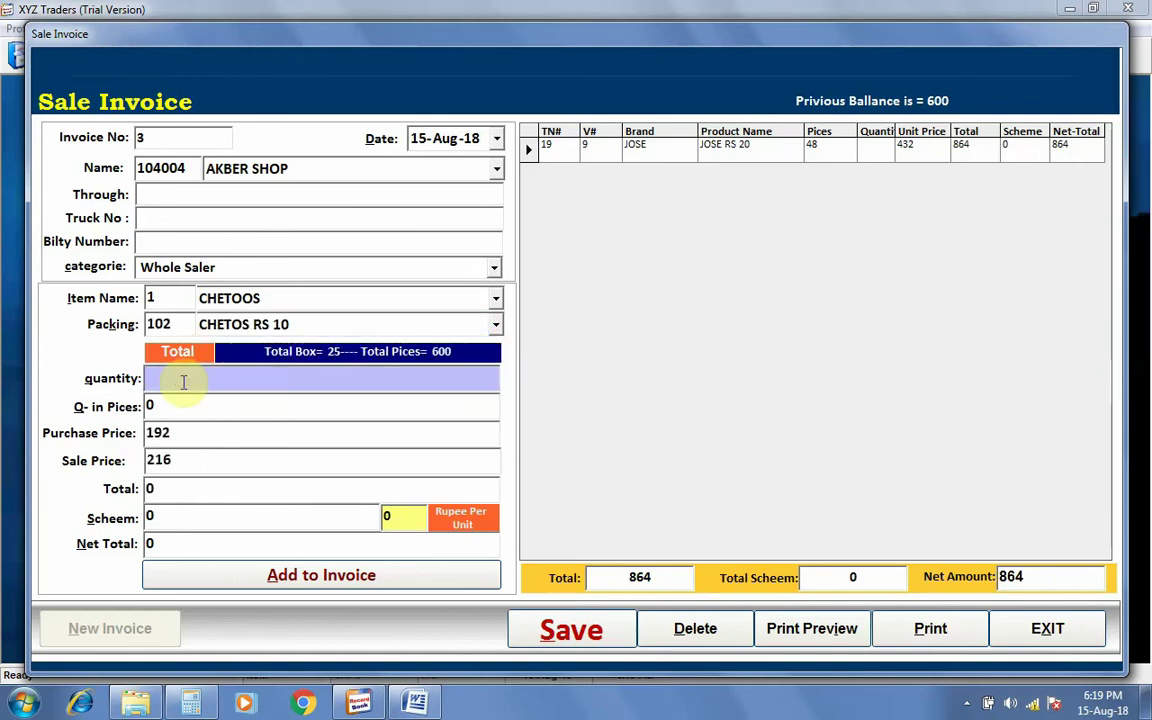
{"action": "type", "text": "5"}
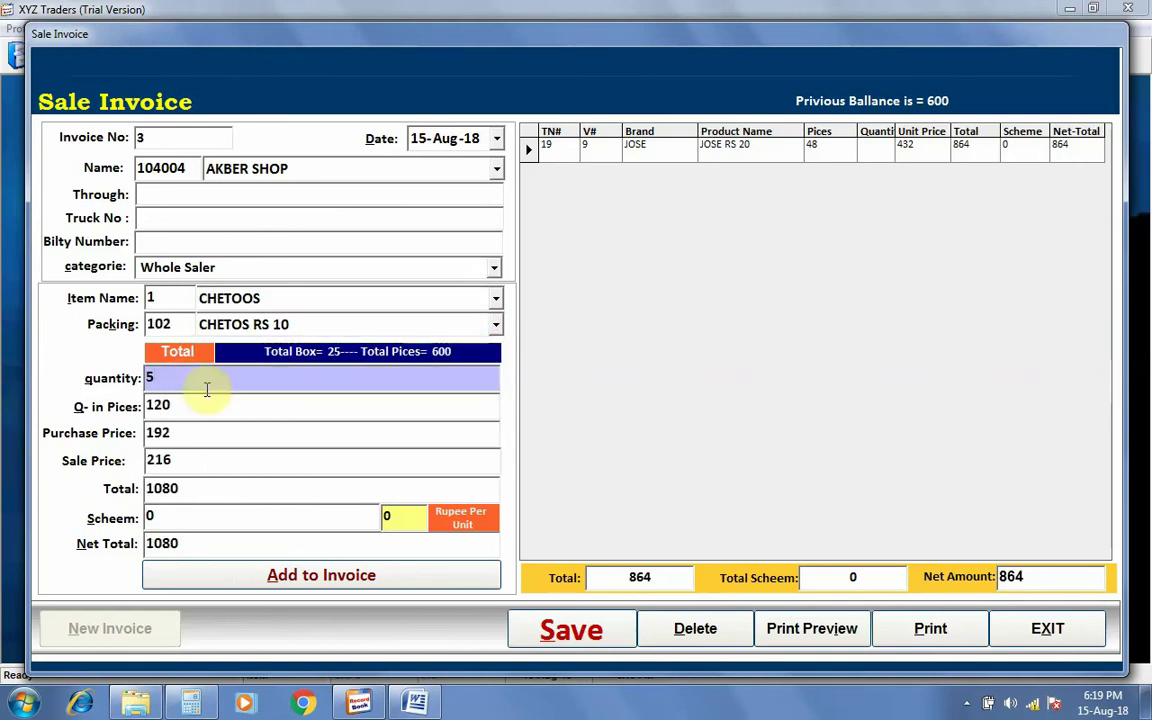
{"action": "left_click", "coordinate": [288, 580]}
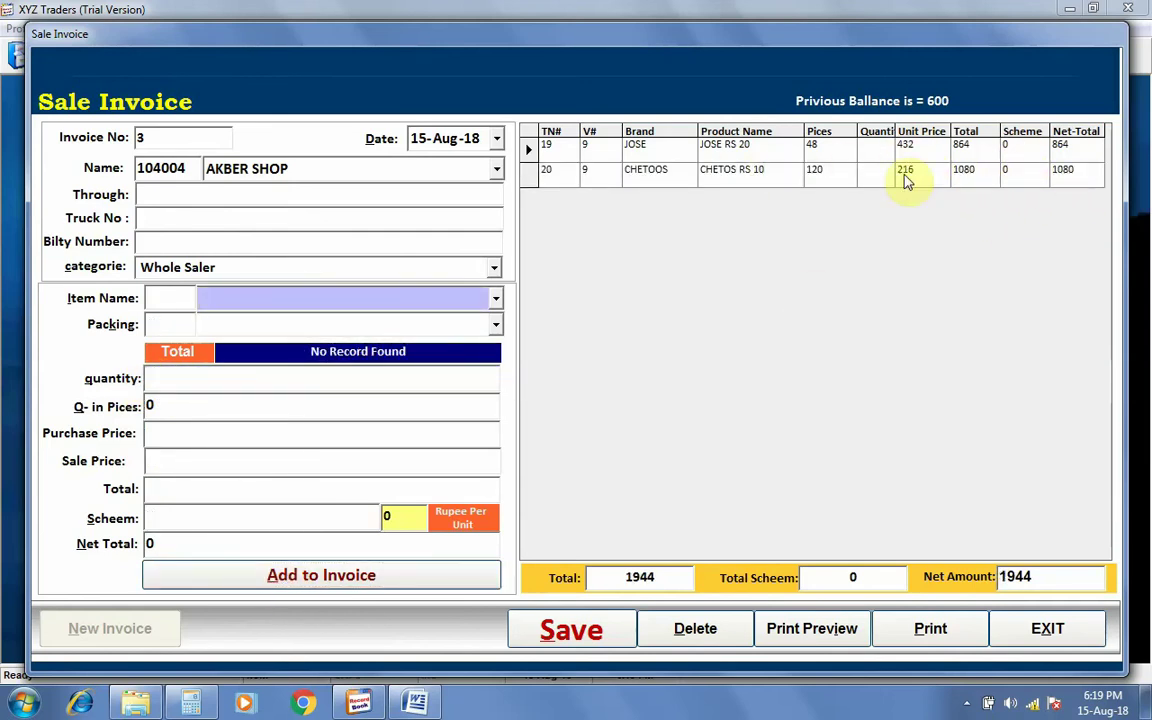
{"action": "left_click", "coordinate": [578, 635]}
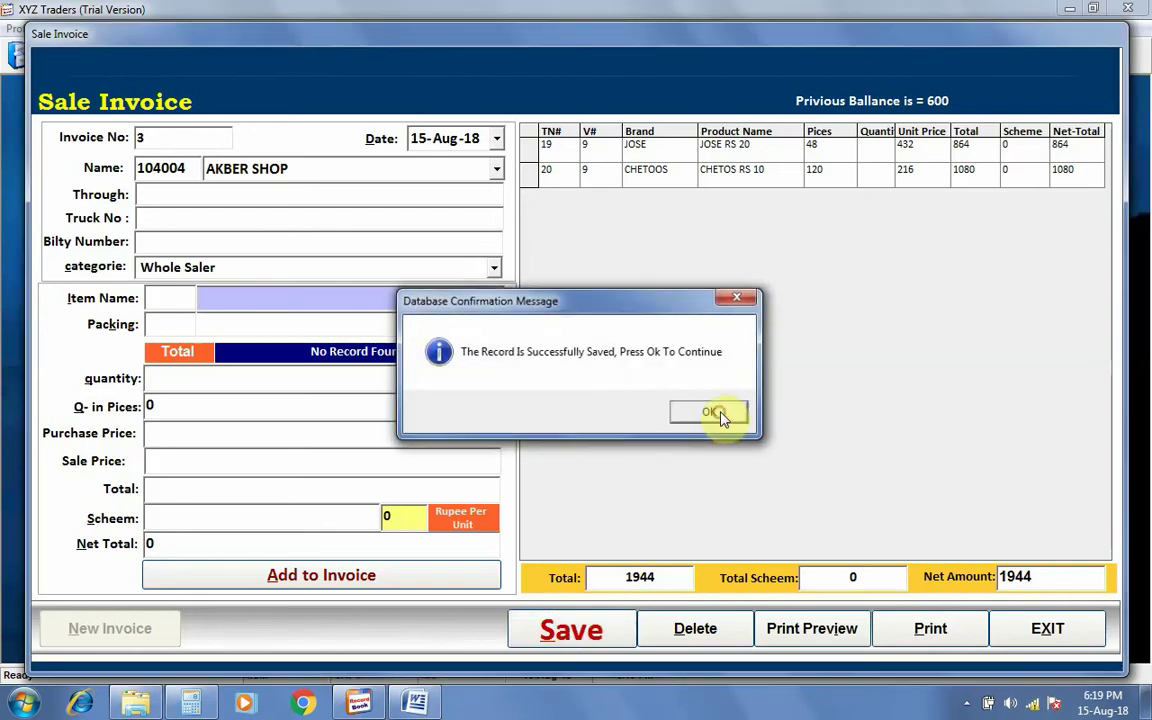
{"action": "left_click", "coordinate": [716, 413]}
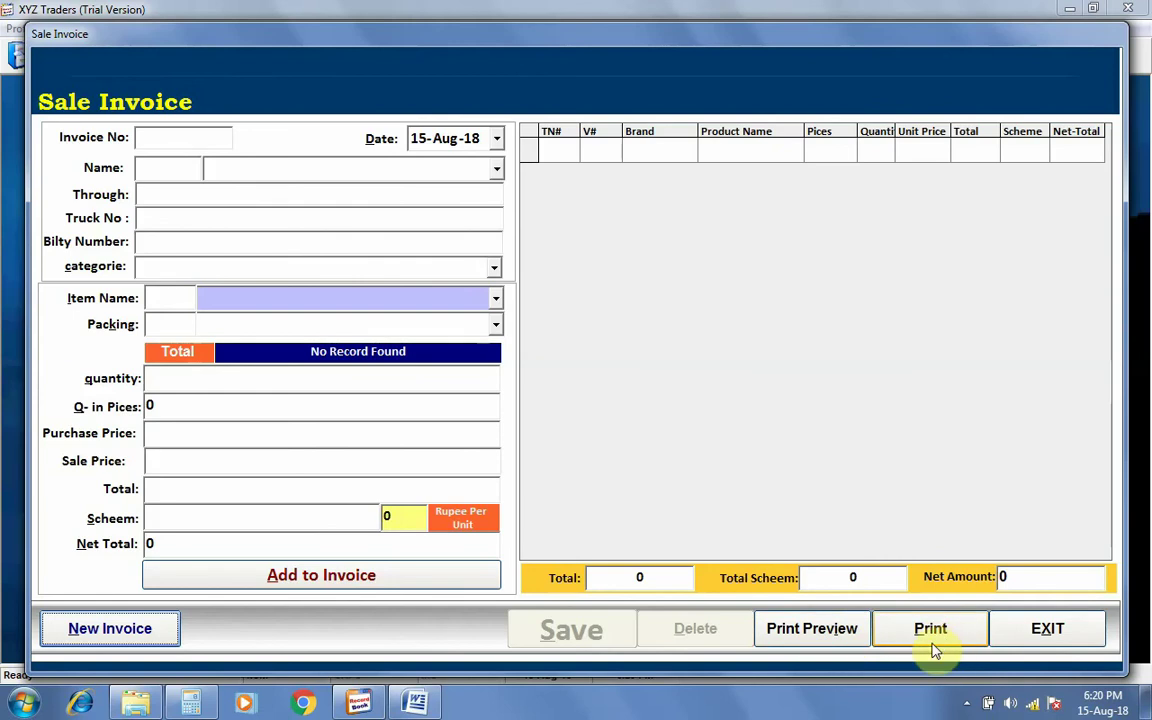
Review the saved sale invoice's print preview at 200% zoom, and close the preview and the sale invoice form
{"action": "left_click", "coordinate": [822, 638]}
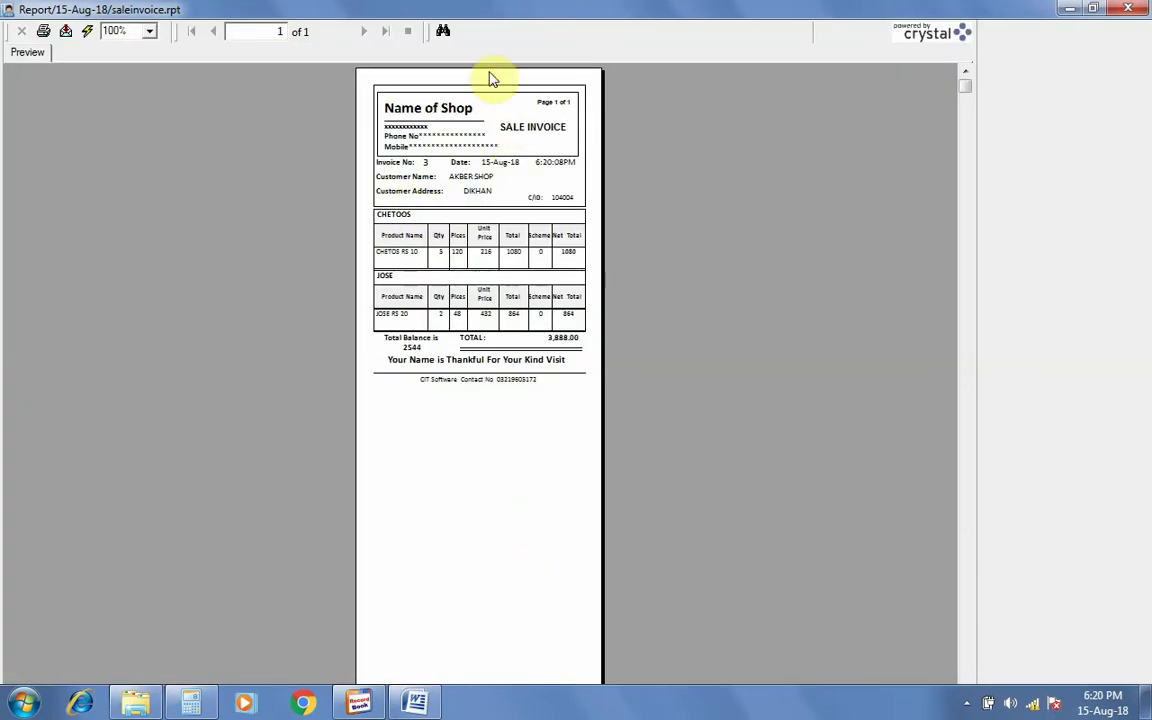
{"action": "left_click", "coordinate": [149, 30]}
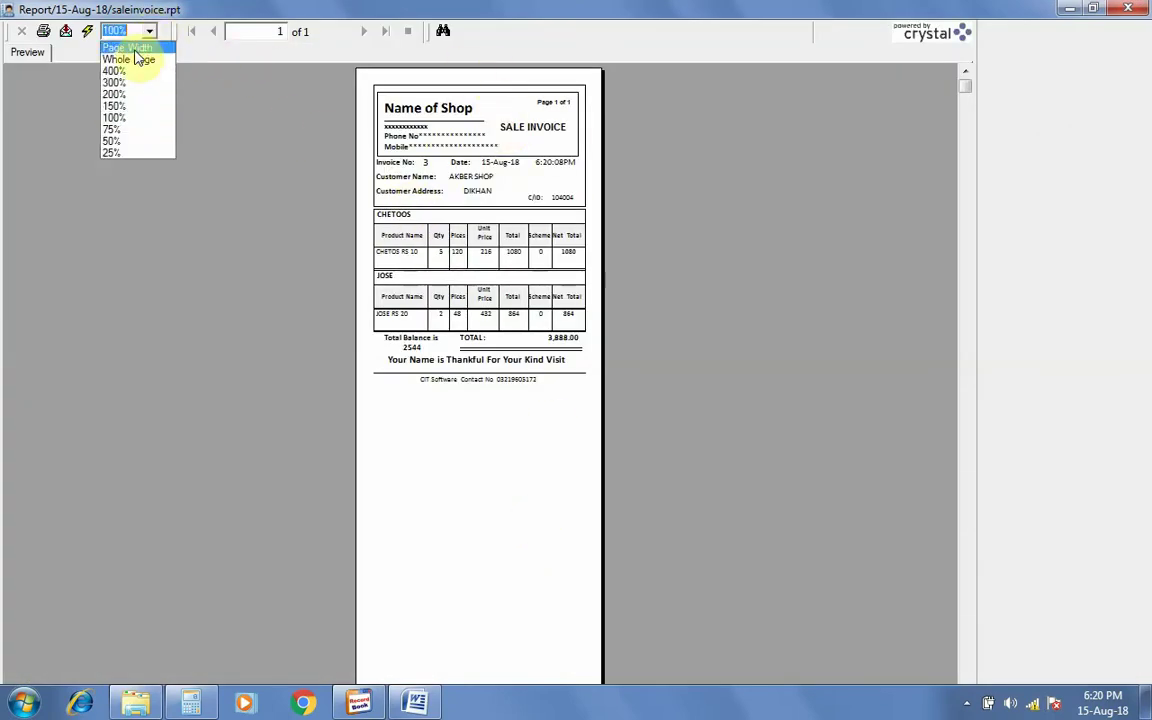
{"action": "left_click", "coordinate": [122, 96]}
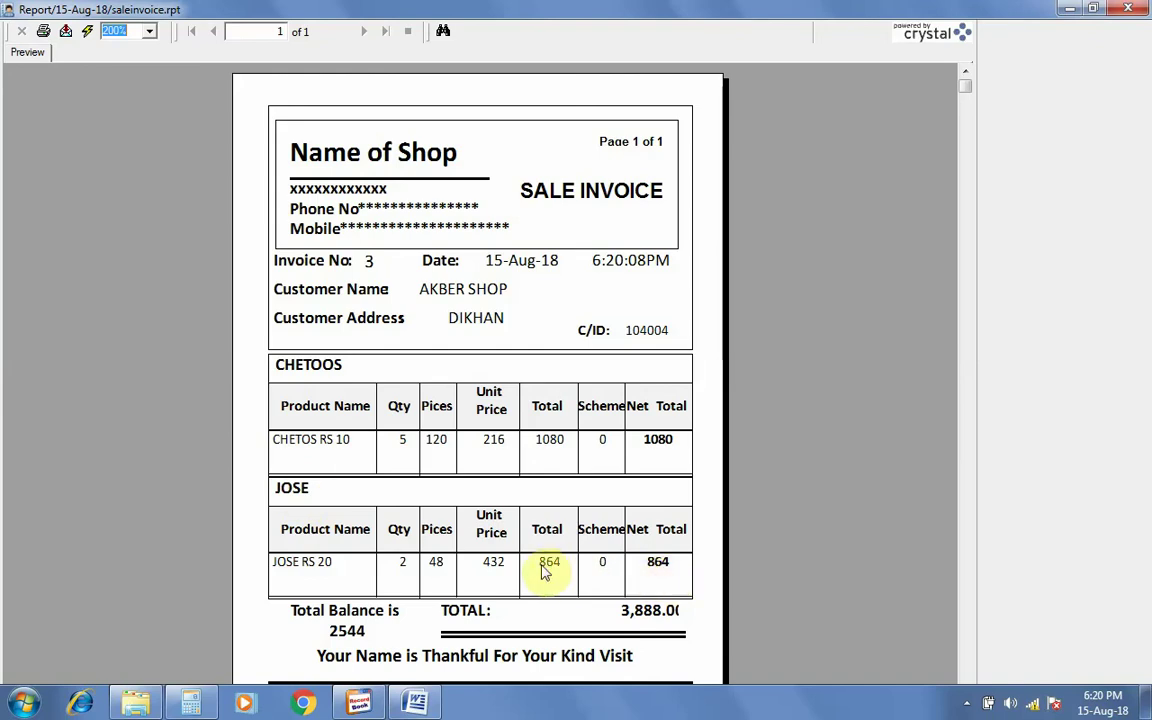
{"action": "left_click", "coordinate": [718, 563]}
{"action": "scroll", "coordinate": [720, 566], "scroll_direction": "down", "scroll_amount": 3}
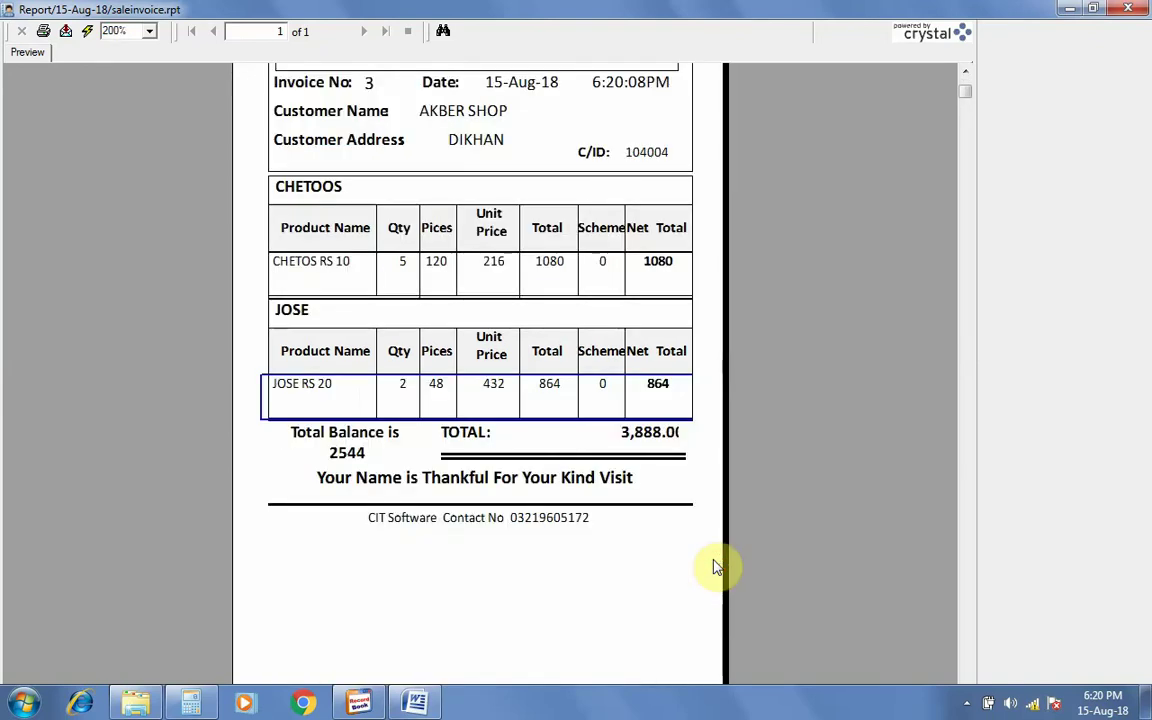
{"action": "left_click", "coordinate": [1138, 12]}
{"action": "left_click", "coordinate": [1041, 627]}
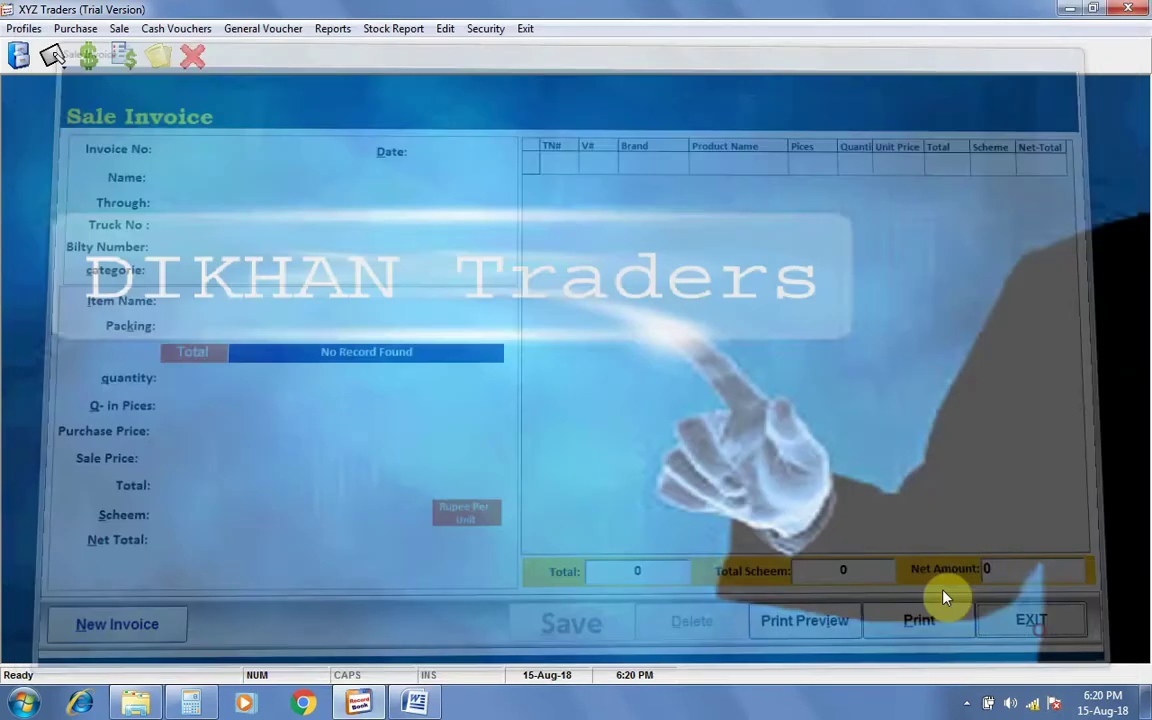
Search the ledger account statement for AKBER SHOP under CUSTOMERS(Receivable) for 15-Aug-18
{"action": "left_click", "coordinate": [333, 29]}
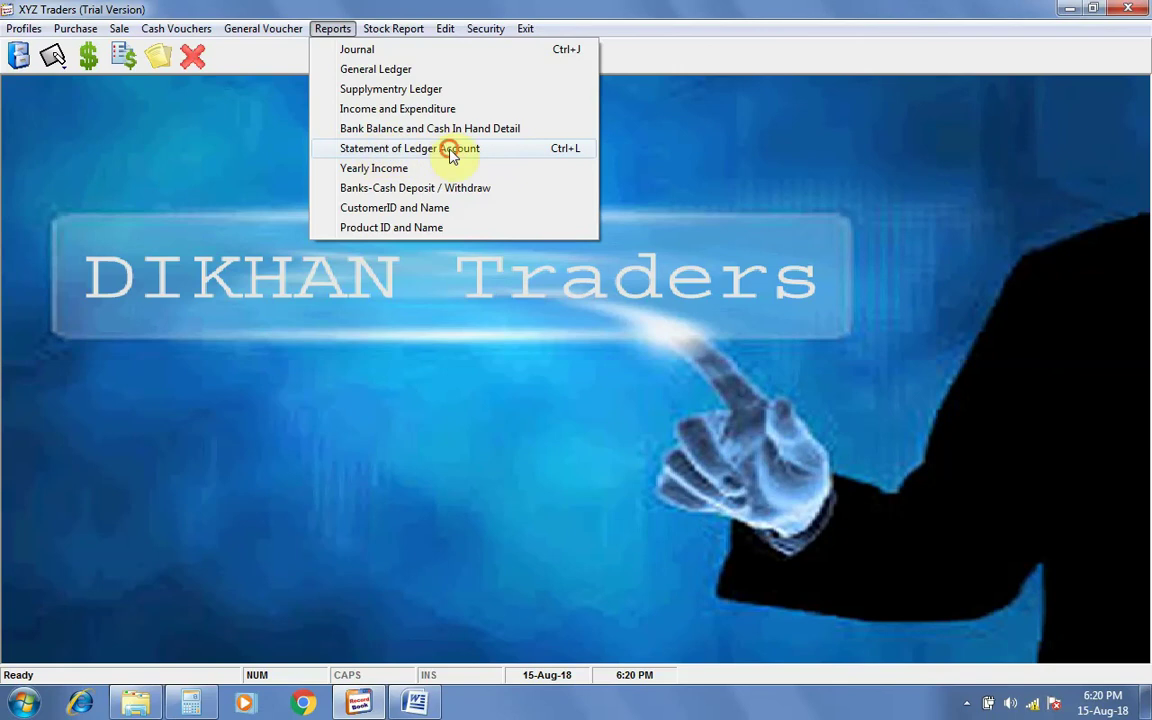
{"action": "left_click", "coordinate": [450, 150]}
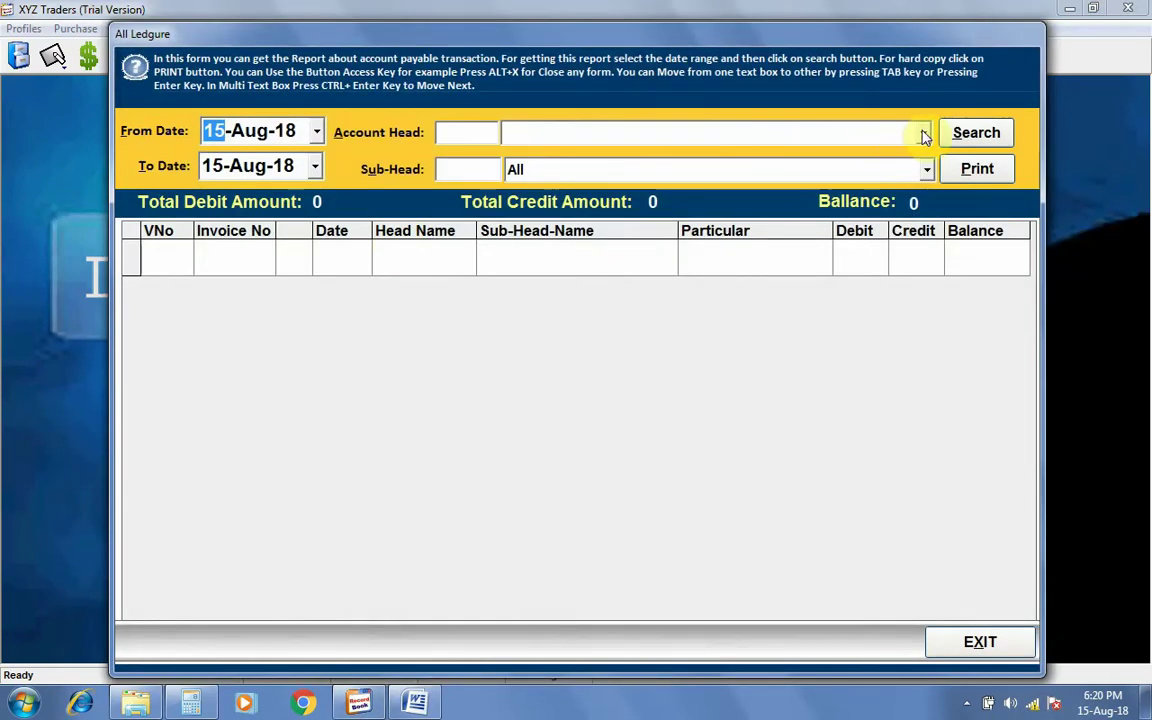
{"action": "left_click", "coordinate": [923, 133]}
{"action": "left_click", "coordinate": [643, 193]}
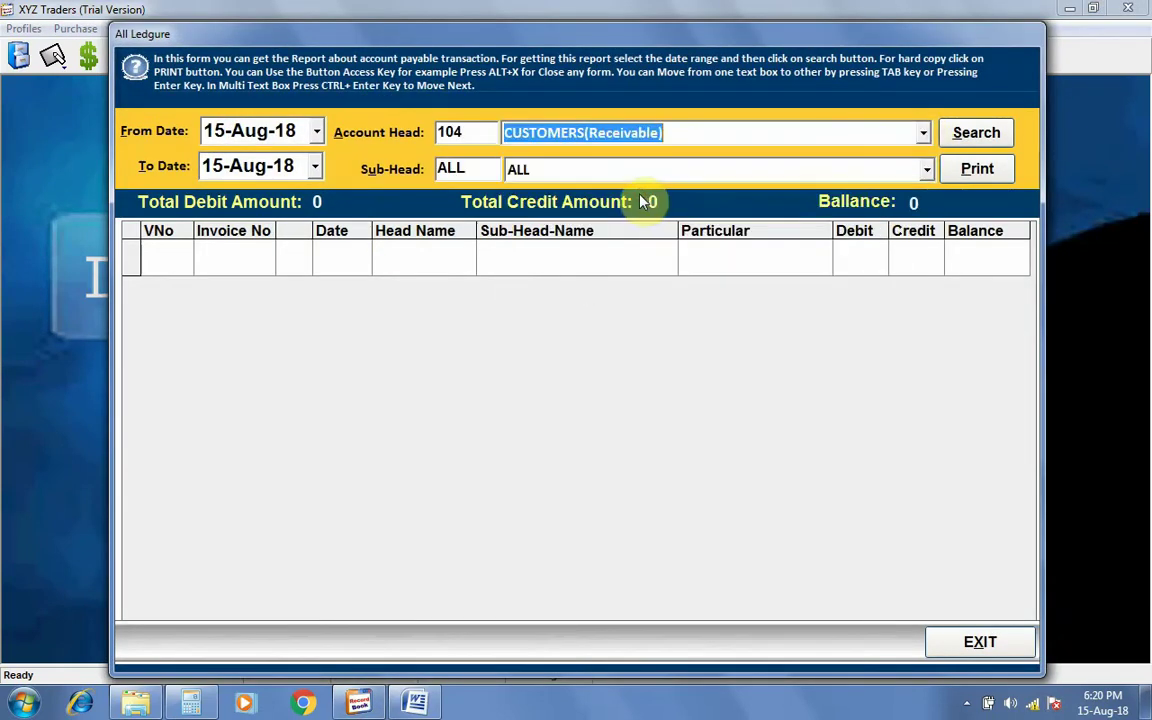
{"action": "left_click", "coordinate": [927, 170]}
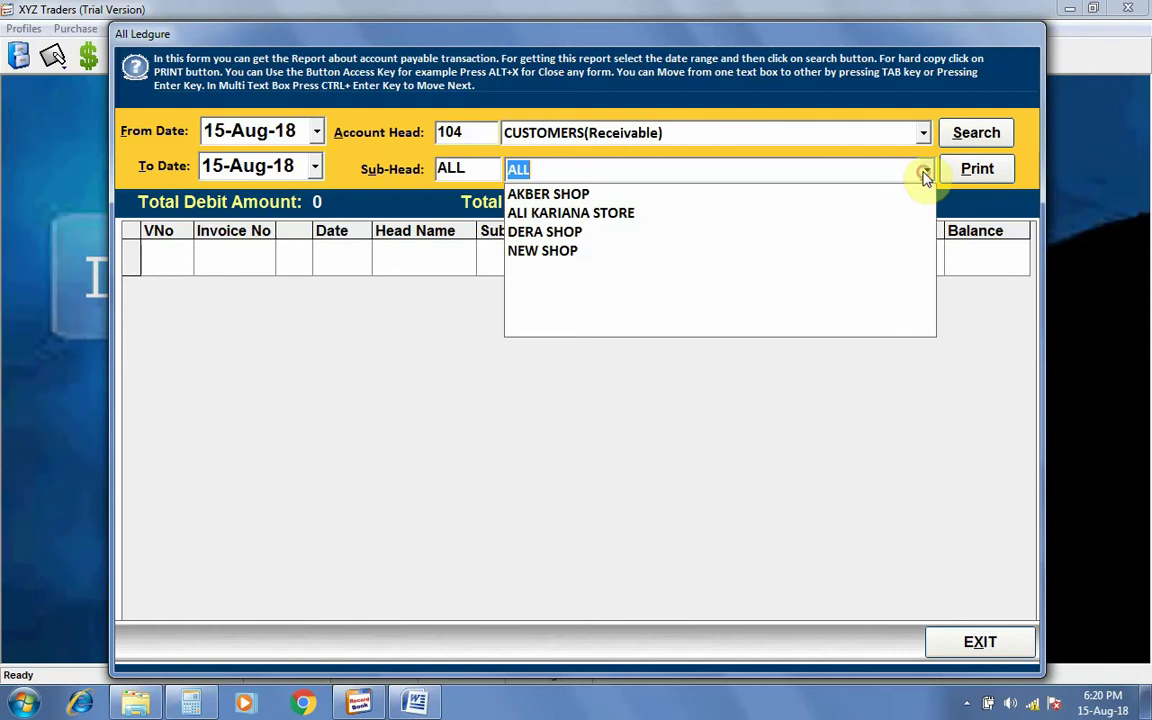
{"action": "left_click", "coordinate": [660, 189]}
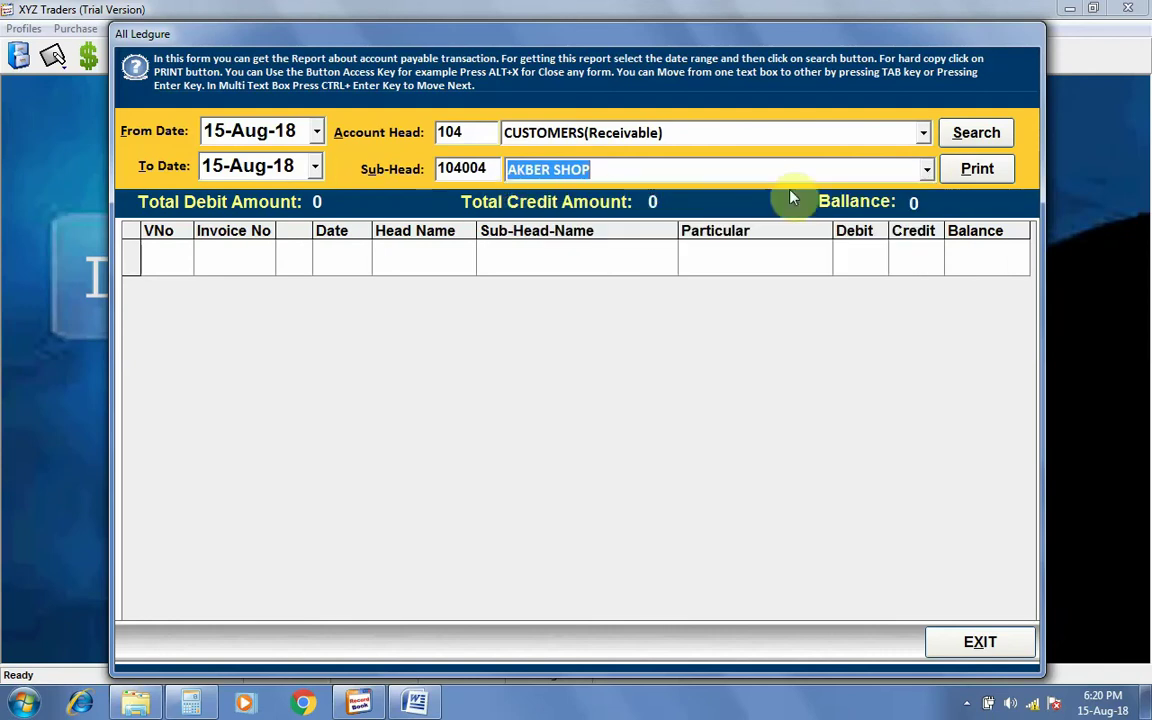
{"action": "left_click", "coordinate": [972, 137]}
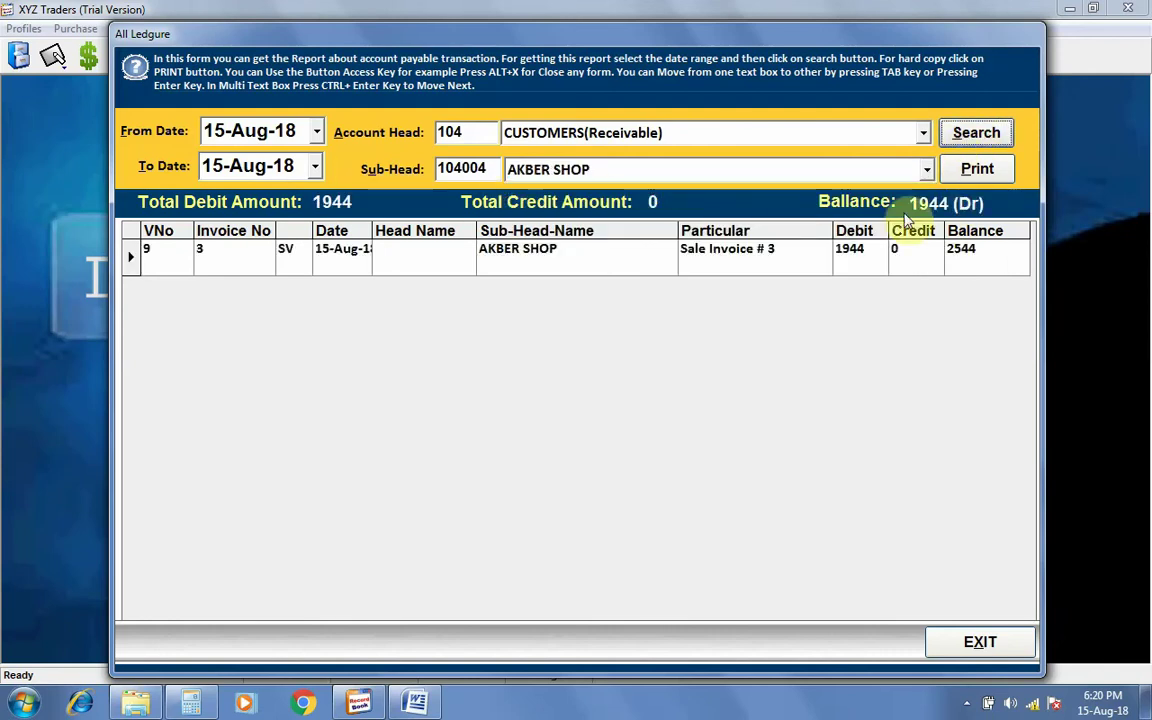
Review the printable account statement for 15-Aug-18 at 200% zoom, and close the report and the ledger form
{"action": "left_click", "coordinate": [977, 170]}
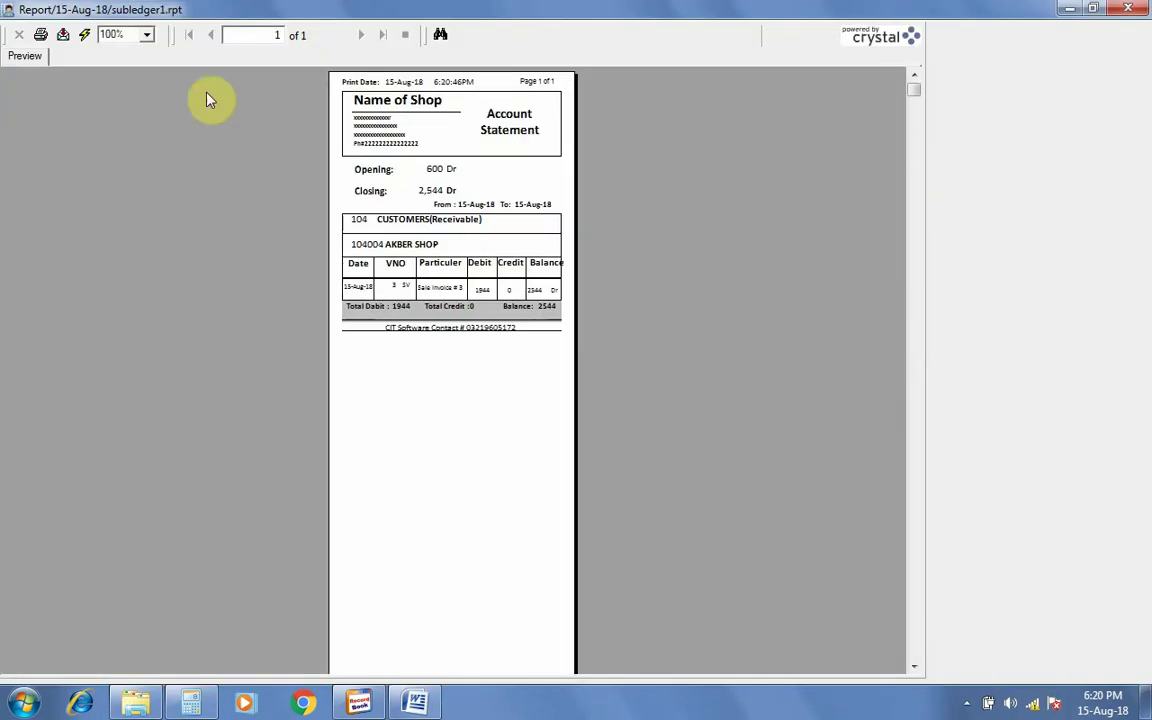
{"action": "left_click", "coordinate": [146, 34]}
{"action": "left_click", "coordinate": [116, 96]}
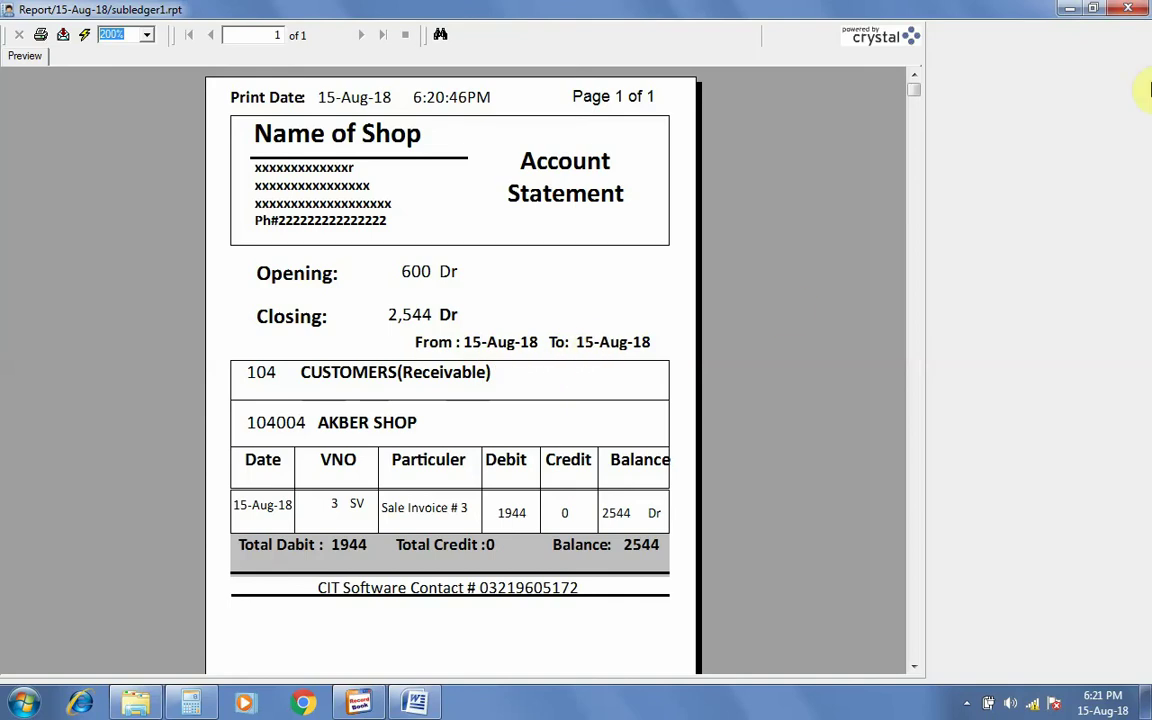
{"action": "left_click", "coordinate": [1143, 8]}
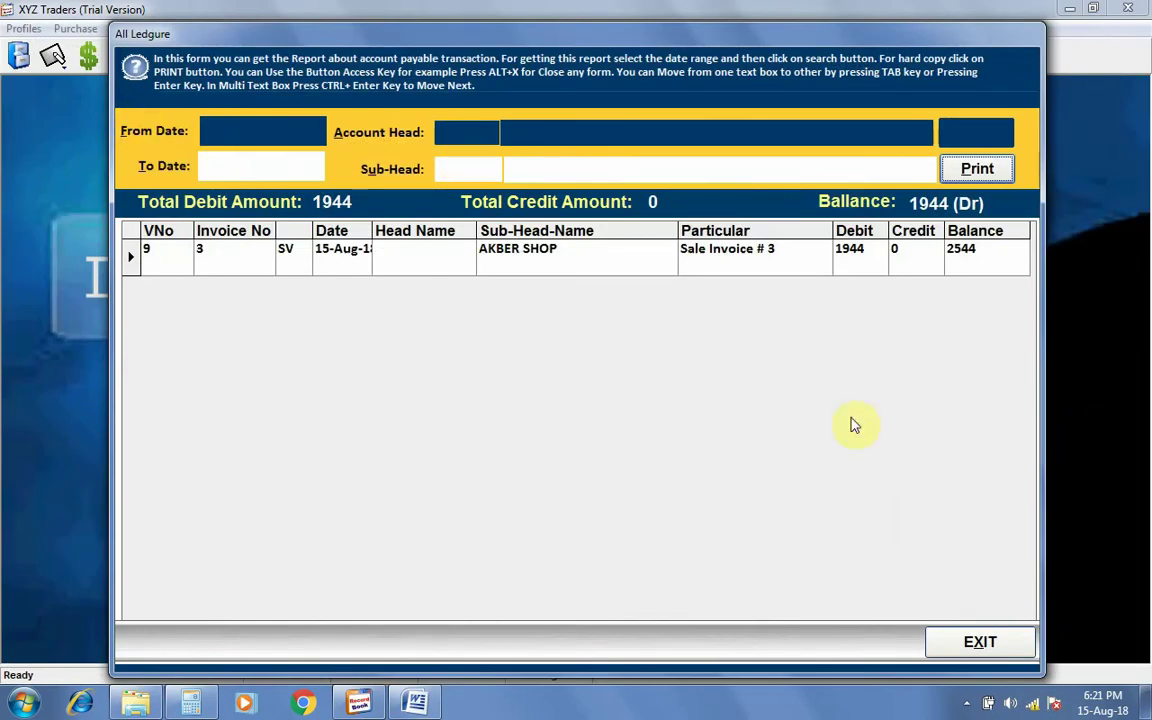
{"action": "left_click", "coordinate": [980, 643]}
Search the ledger account statement for AKBER SHOP under CUSTOMERS(Receivable) from 01-Aug-18 to 15-Aug-18
{"action": "left_click", "coordinate": [333, 29]}
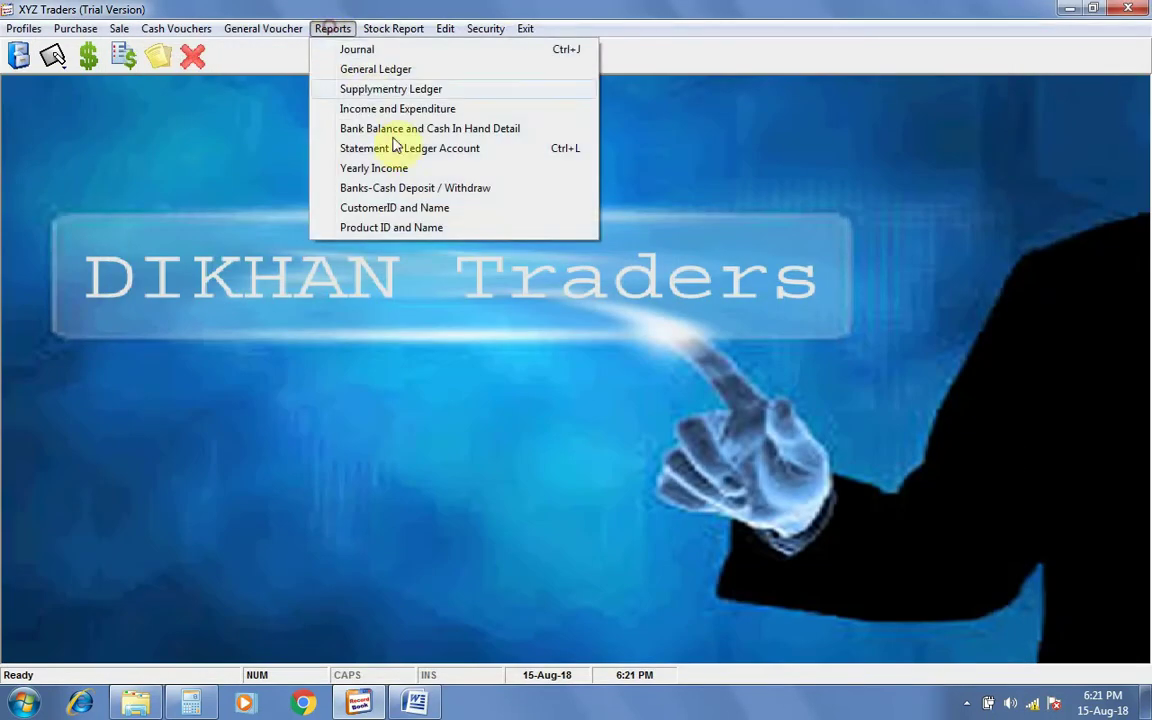
{"action": "left_click", "coordinate": [398, 147]}
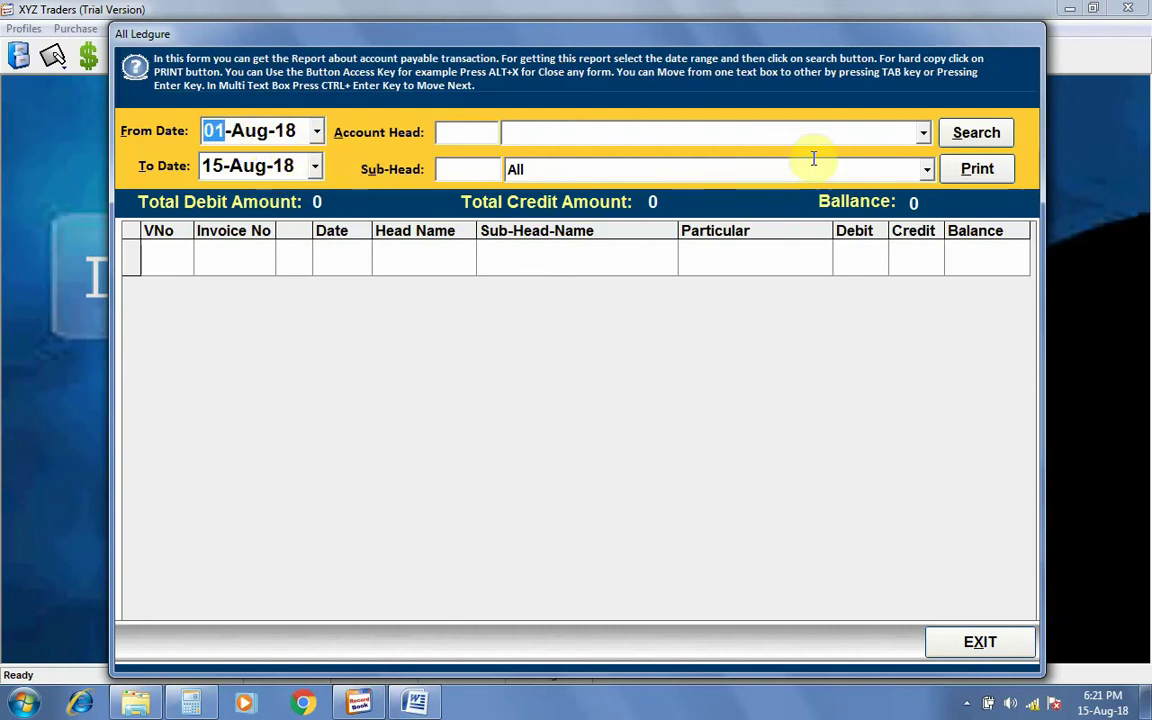
{"action": "left_click", "coordinate": [921, 132]}
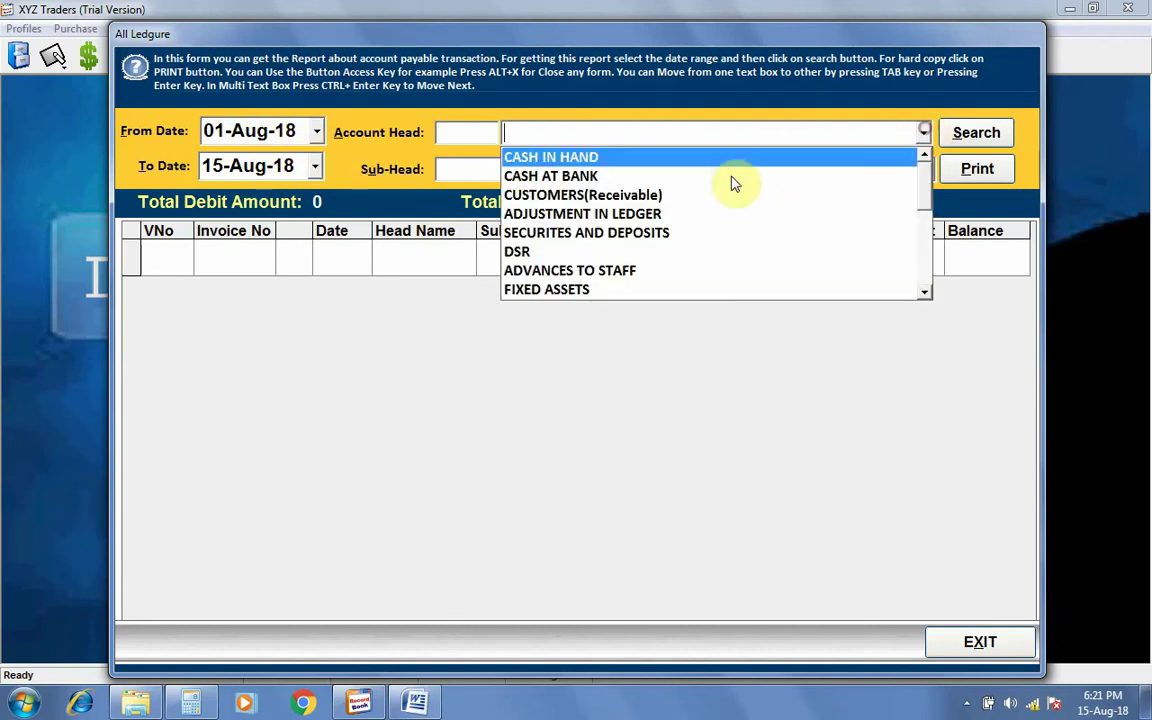
{"action": "left_click", "coordinate": [568, 197]}
{"action": "left_click", "coordinate": [926, 169]}
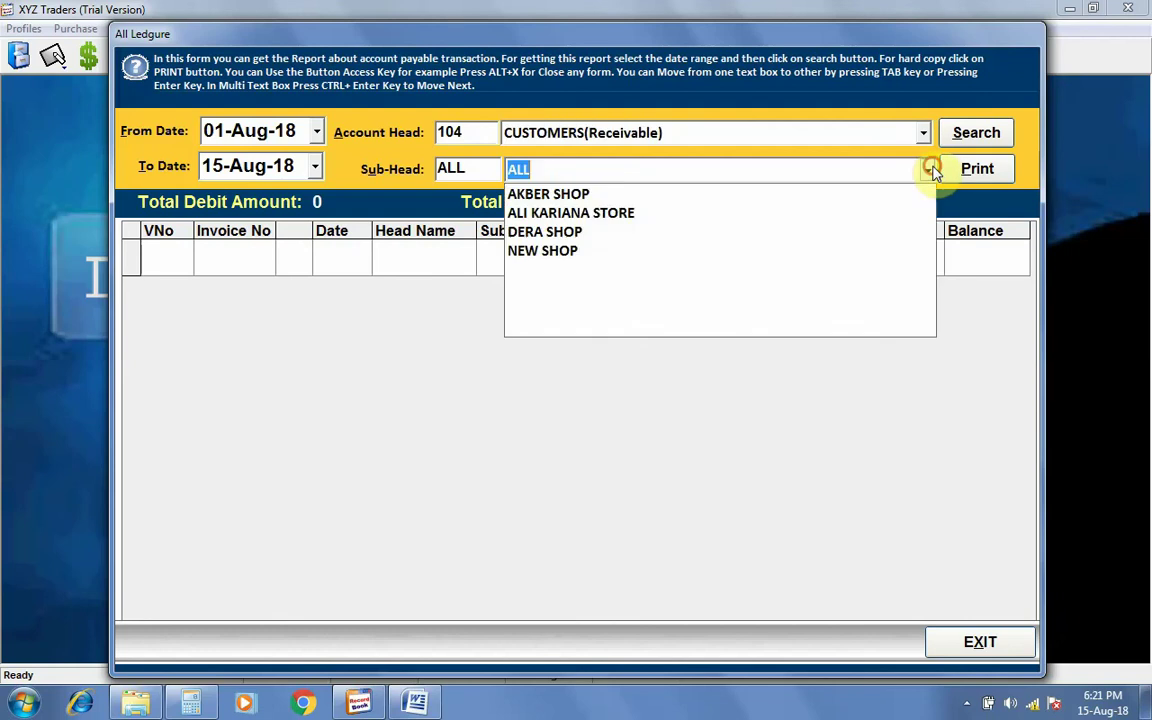
{"action": "left_click", "coordinate": [550, 195]}
{"action": "left_click", "coordinate": [972, 131]}
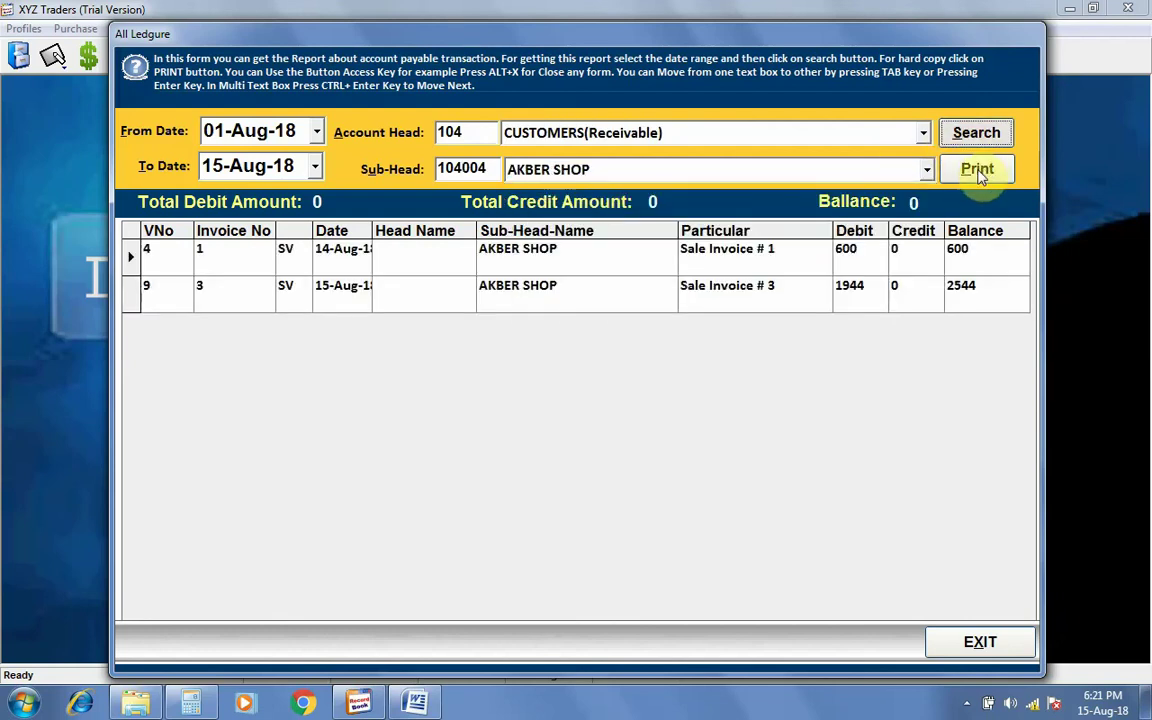
Review the printable account statement for 01-Aug-18 to 15-Aug-18 at 200% zoom, and close the report and the ledger form
{"action": "left_click", "coordinate": [978, 170]}
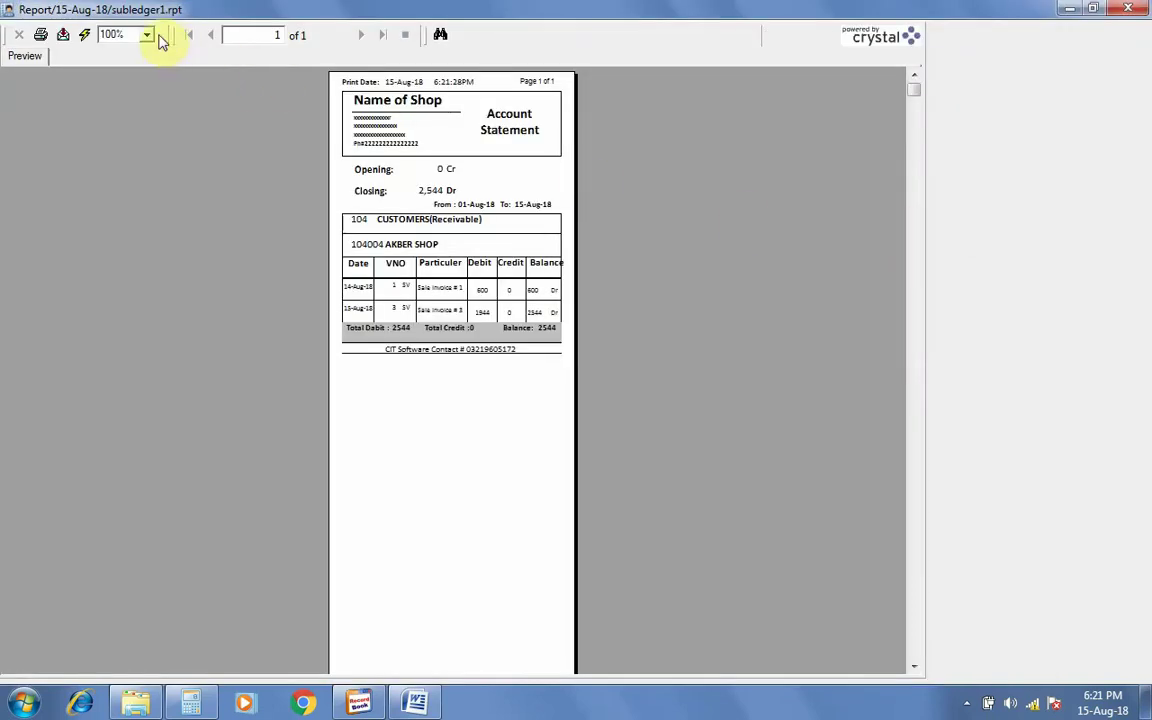
{"action": "left_click", "coordinate": [147, 35]}
{"action": "left_click", "coordinate": [118, 97]}
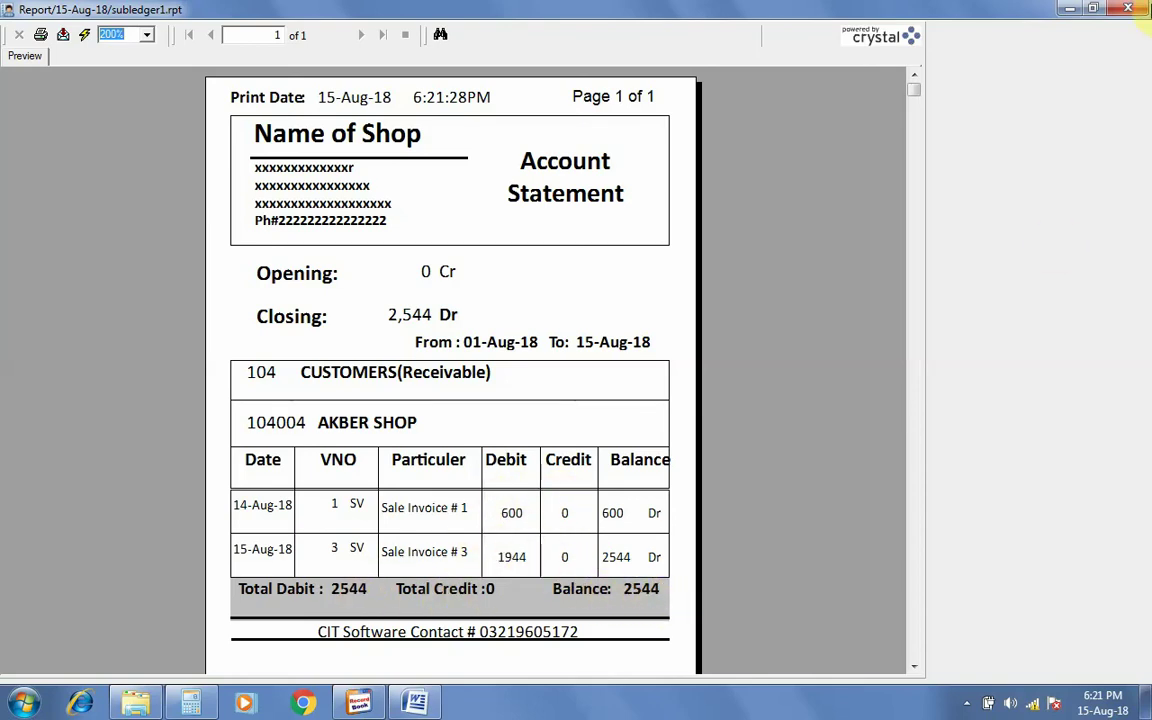
{"action": "left_click", "coordinate": [1140, 9]}
{"action": "left_click", "coordinate": [955, 642]}
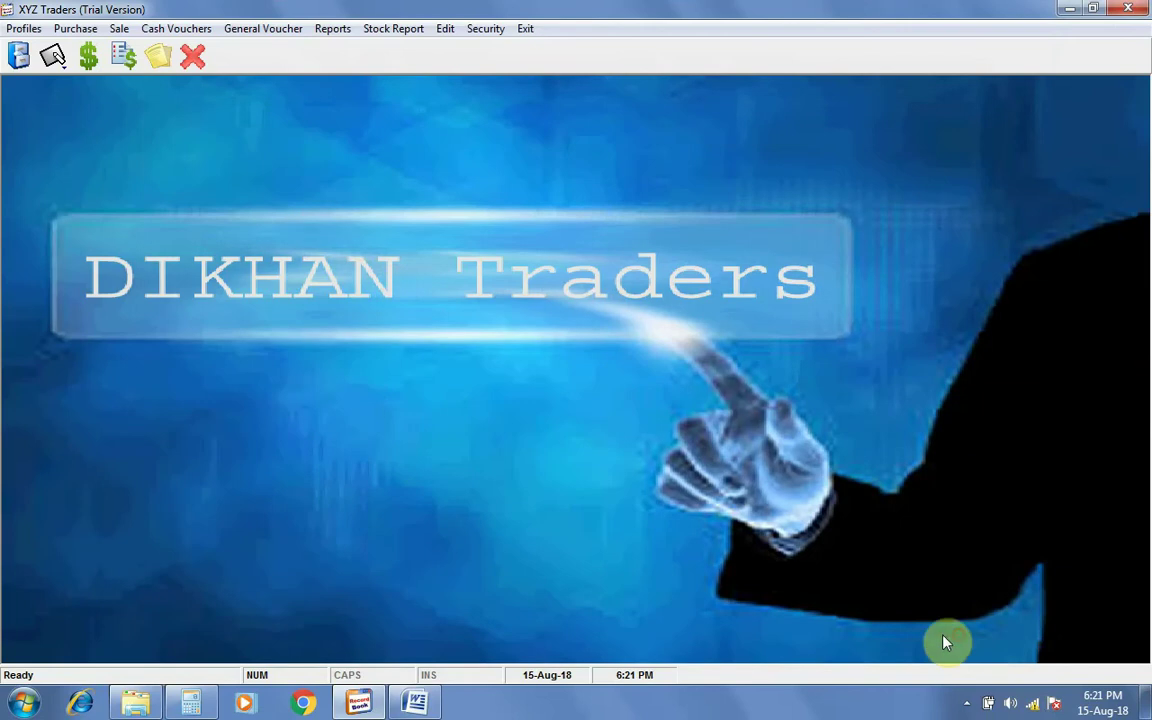
Start a new customer cash receipt voucher with AKBER SHOP as the transaction head
{"action": "left_click", "coordinate": [176, 30]}
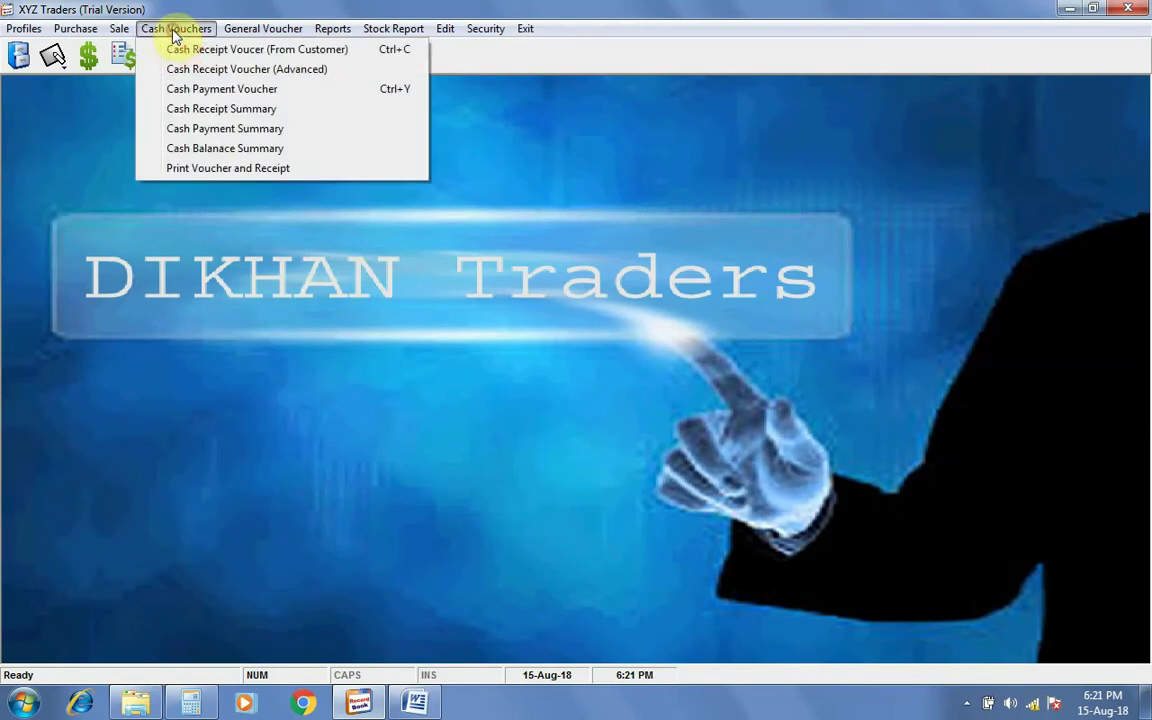
{"action": "left_click", "coordinate": [258, 50]}
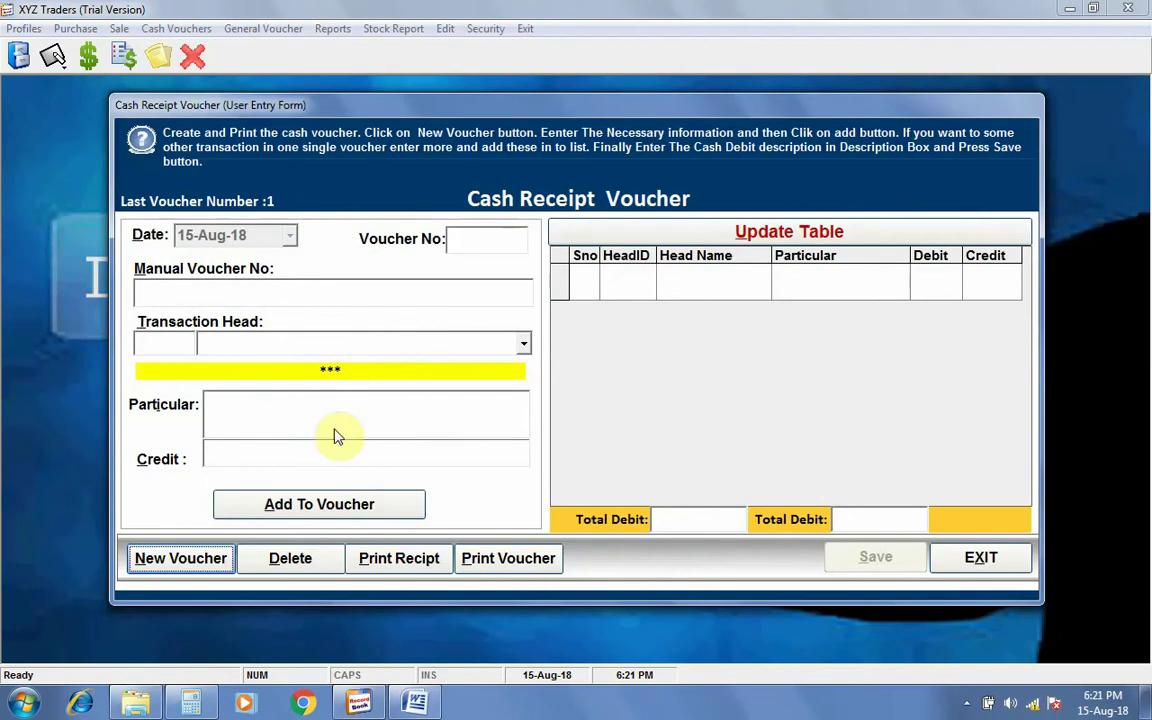
{"action": "left_click", "coordinate": [213, 558]}
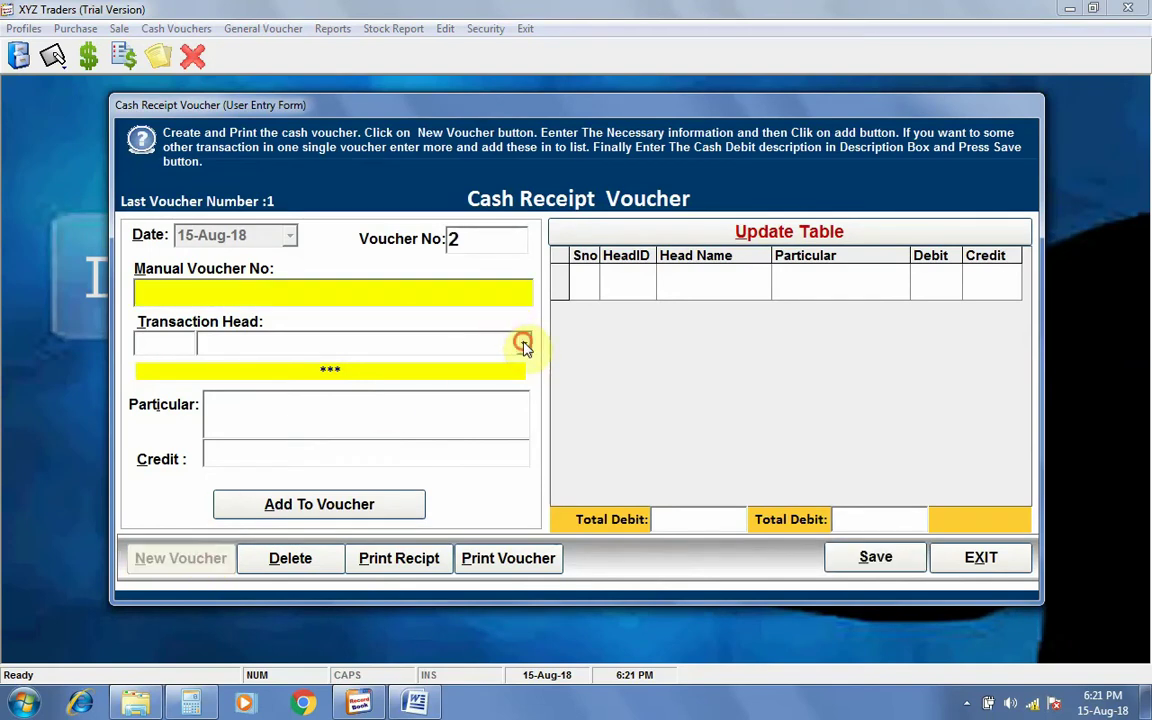
{"action": "left_click", "coordinate": [524, 345]}
{"action": "left_click", "coordinate": [305, 368]}
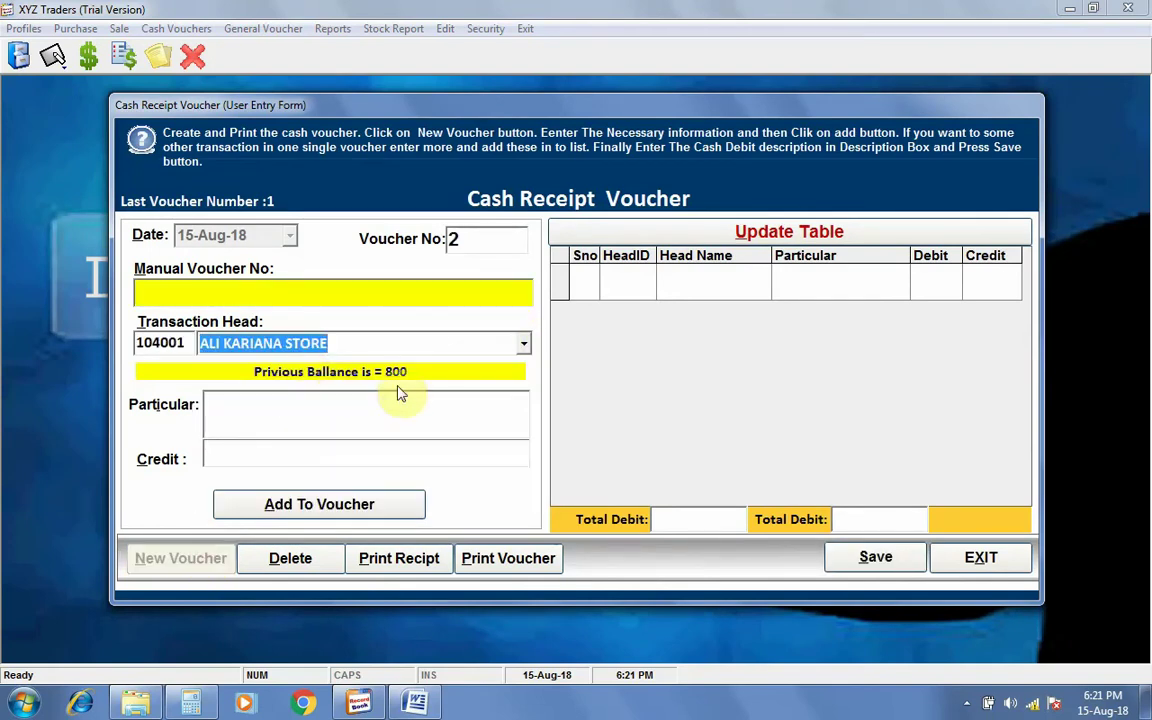
{"action": "left_click", "coordinate": [523, 345]}
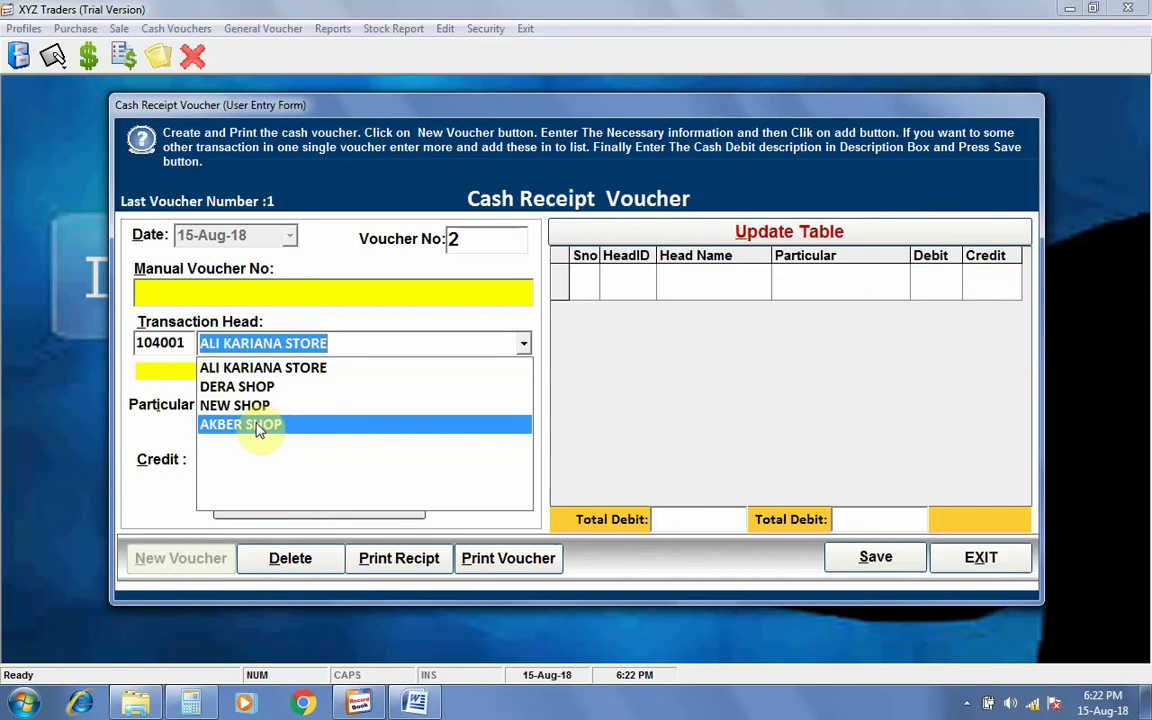
{"action": "left_click", "coordinate": [257, 428]}
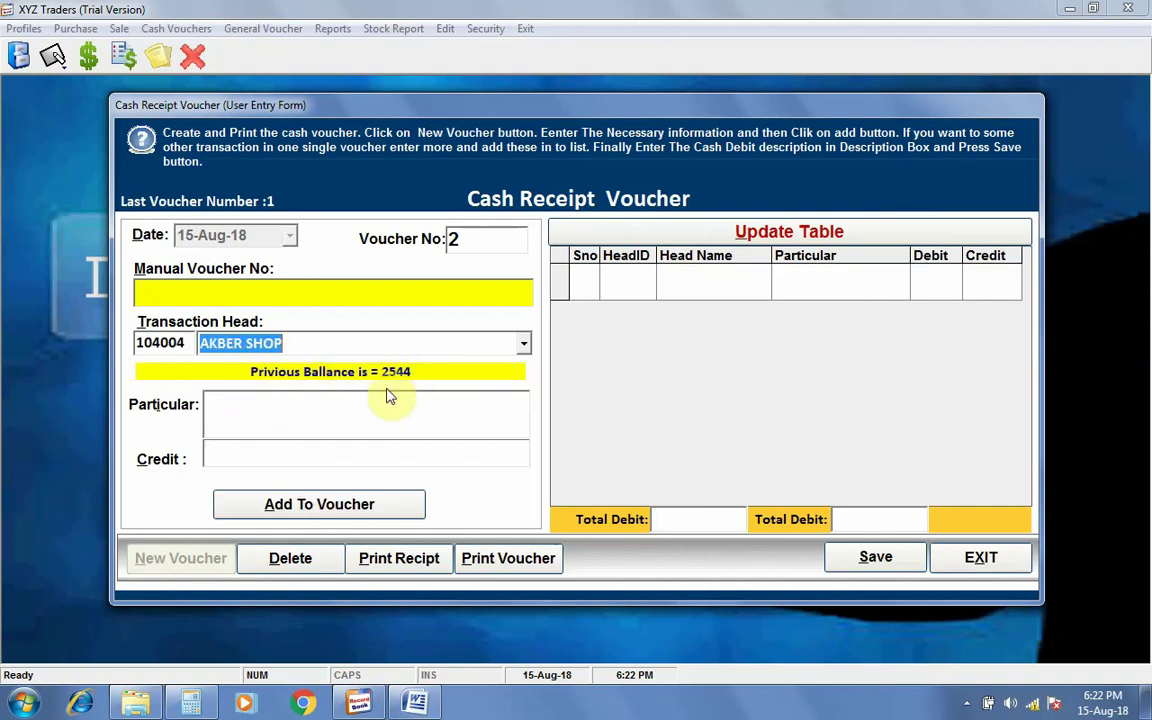
Enter a credit of 2000 for AKBER SHOP, add it to the cash receipt voucher and save the voucher
{"action": "left_click", "coordinate": [230, 453]}
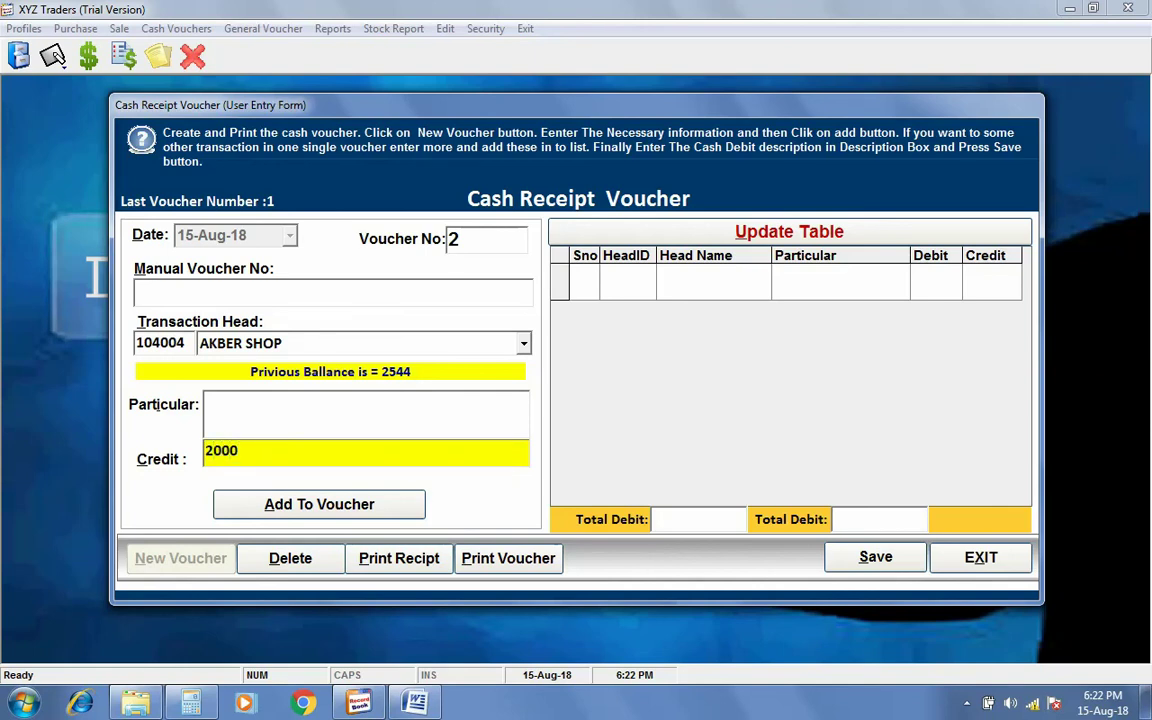
{"action": "left_click", "coordinate": [332, 503]}
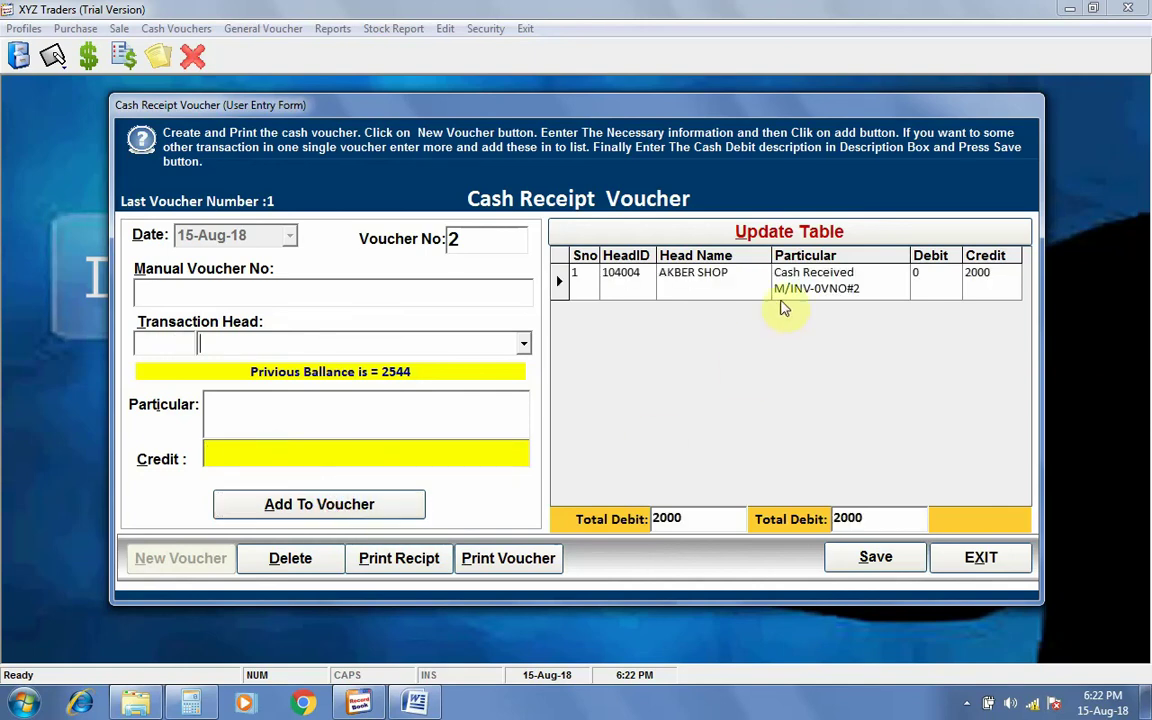
{"action": "left_click", "coordinate": [873, 562]}
{"action": "left_click", "coordinate": [708, 410]}
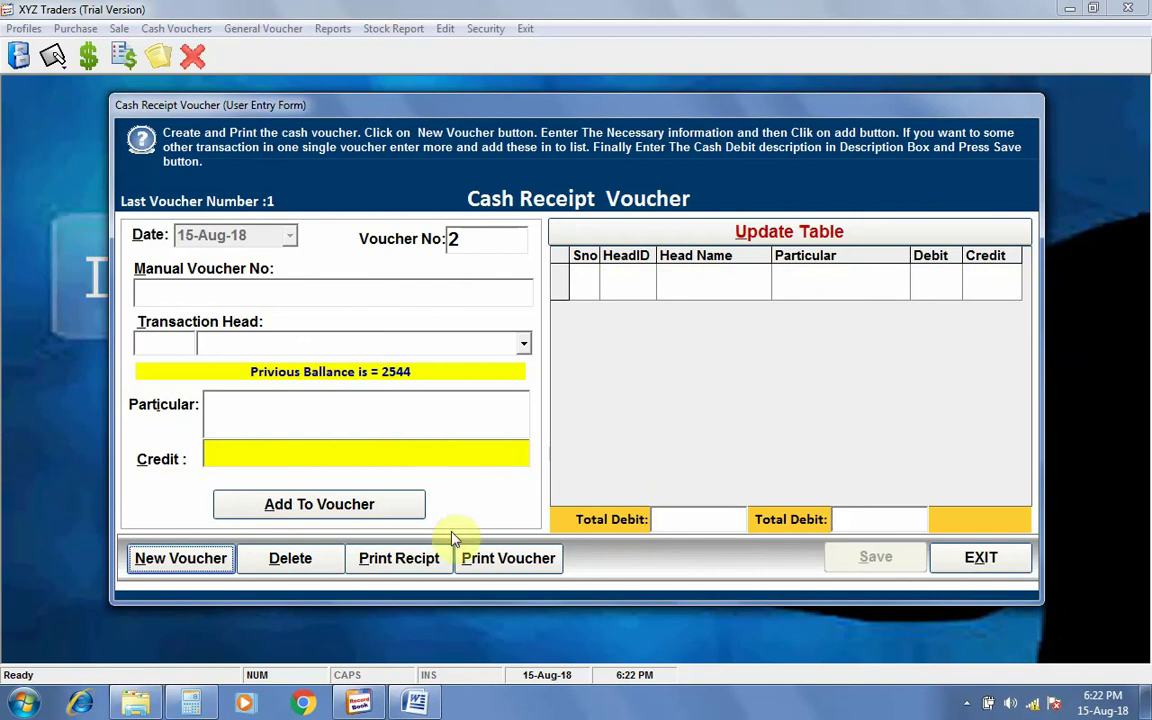
Review the printable cash receipt for the saved voucher, and close the report and the voucher form
{"action": "left_click", "coordinate": [401, 560]}
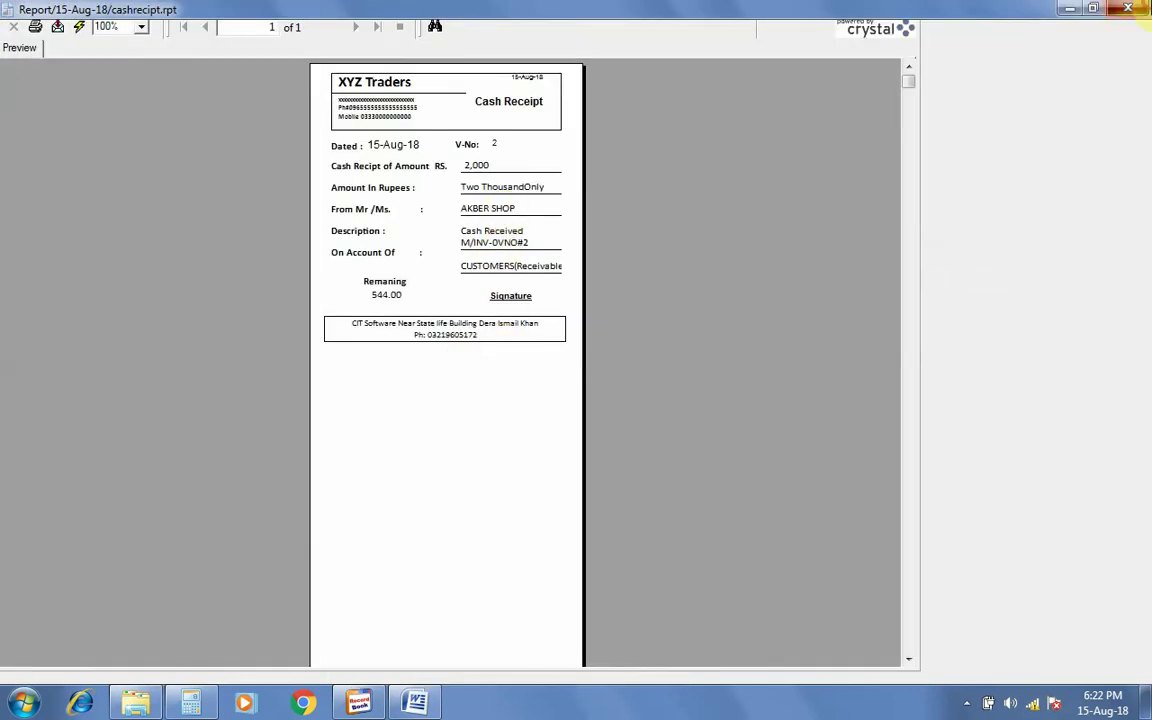
{"action": "left_click", "coordinate": [1129, 9]}
{"action": "left_click", "coordinate": [978, 555]}
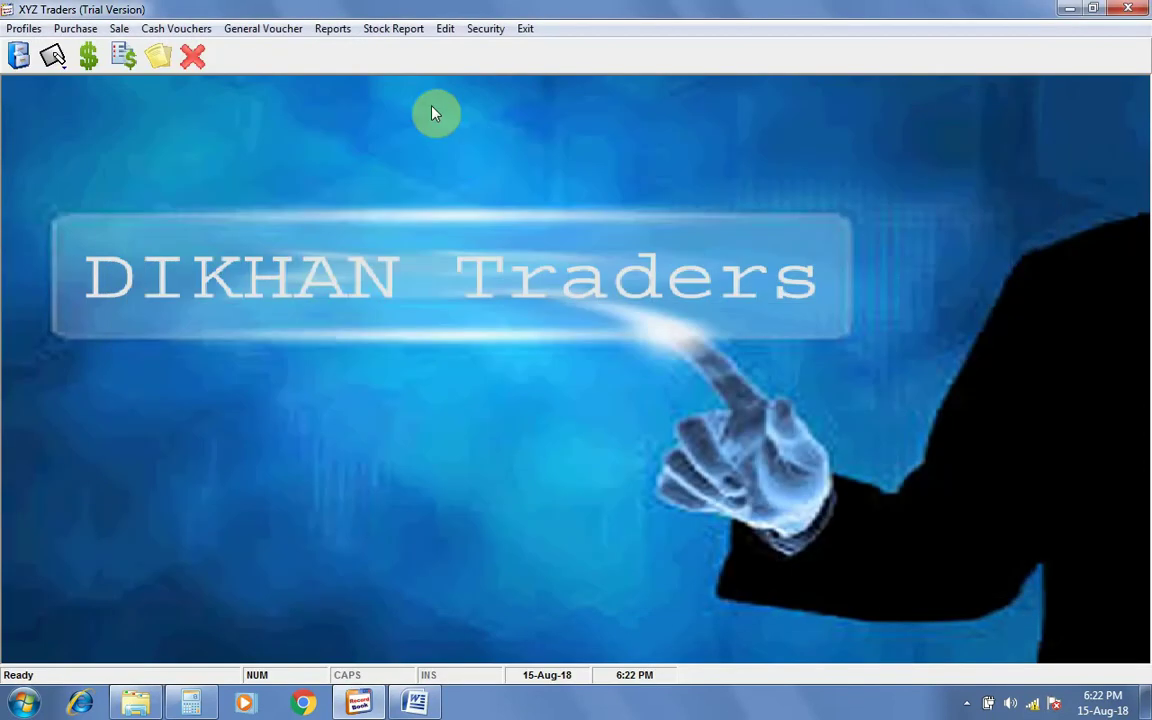
Search the ledger for AKBER SHOP under CUSTOMERS(Receivable) from 01-Aug-18 to 15-Aug-18, including the new cash receipt
{"action": "left_click", "coordinate": [330, 28]}
{"action": "left_click", "coordinate": [398, 147]}
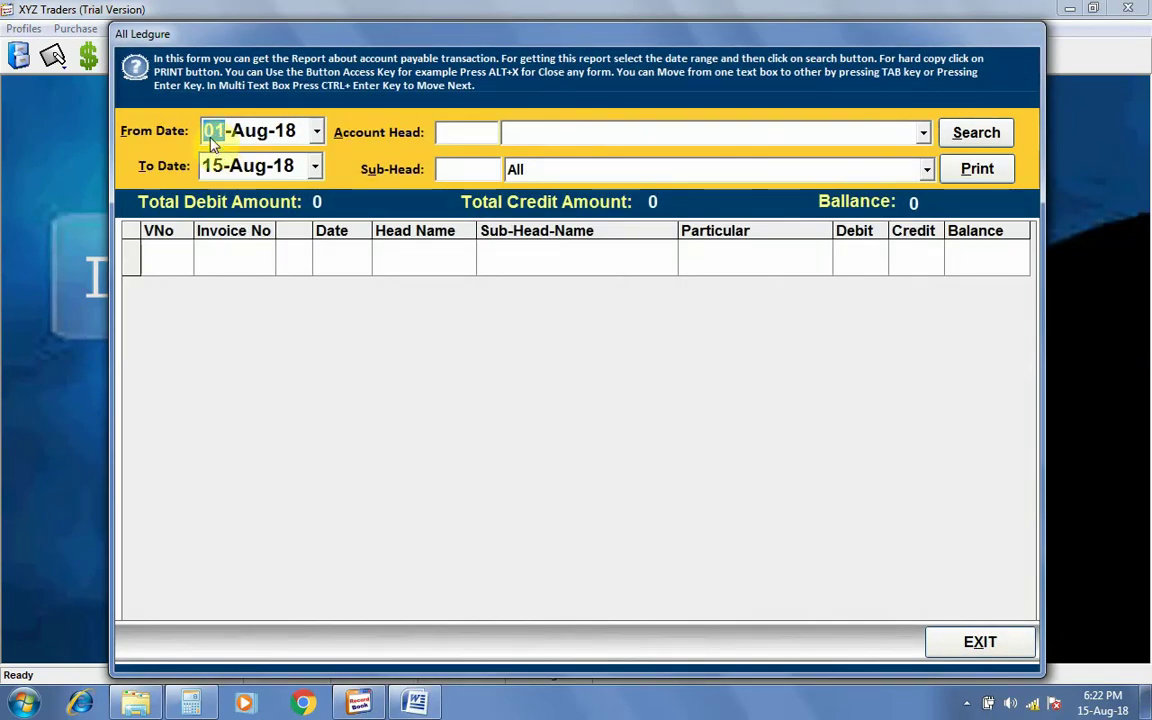
{"action": "left_click", "coordinate": [923, 132]}
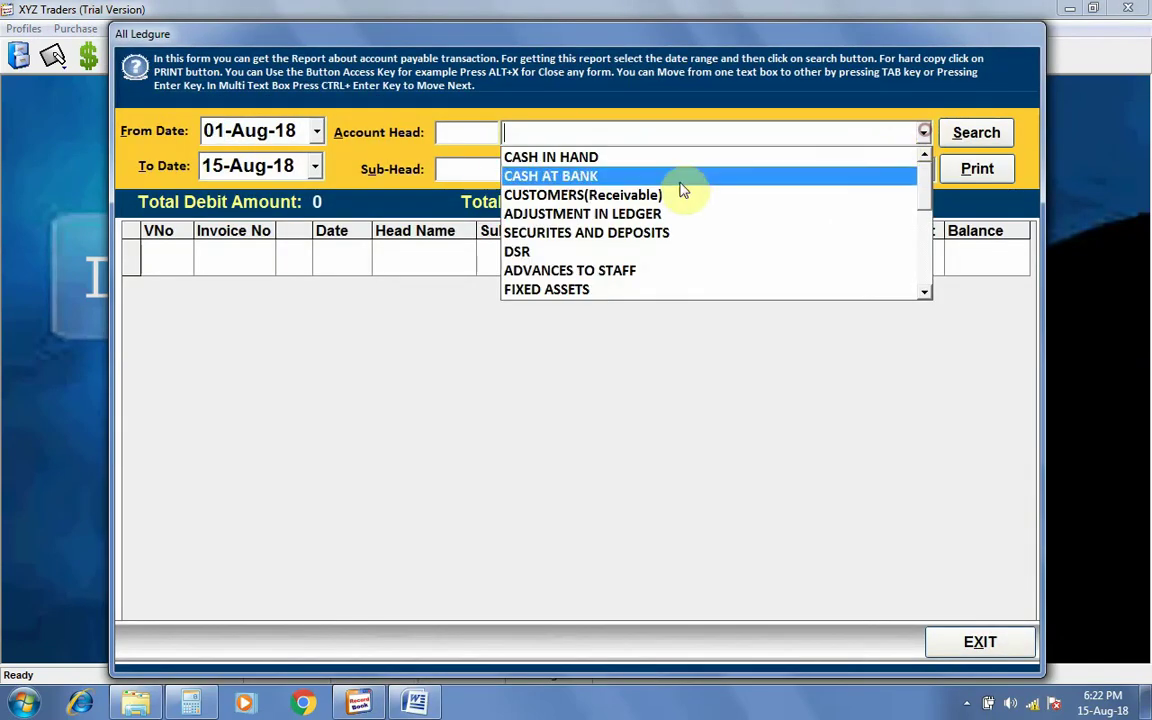
{"action": "left_click", "coordinate": [588, 196]}
{"action": "left_click", "coordinate": [922, 171]}
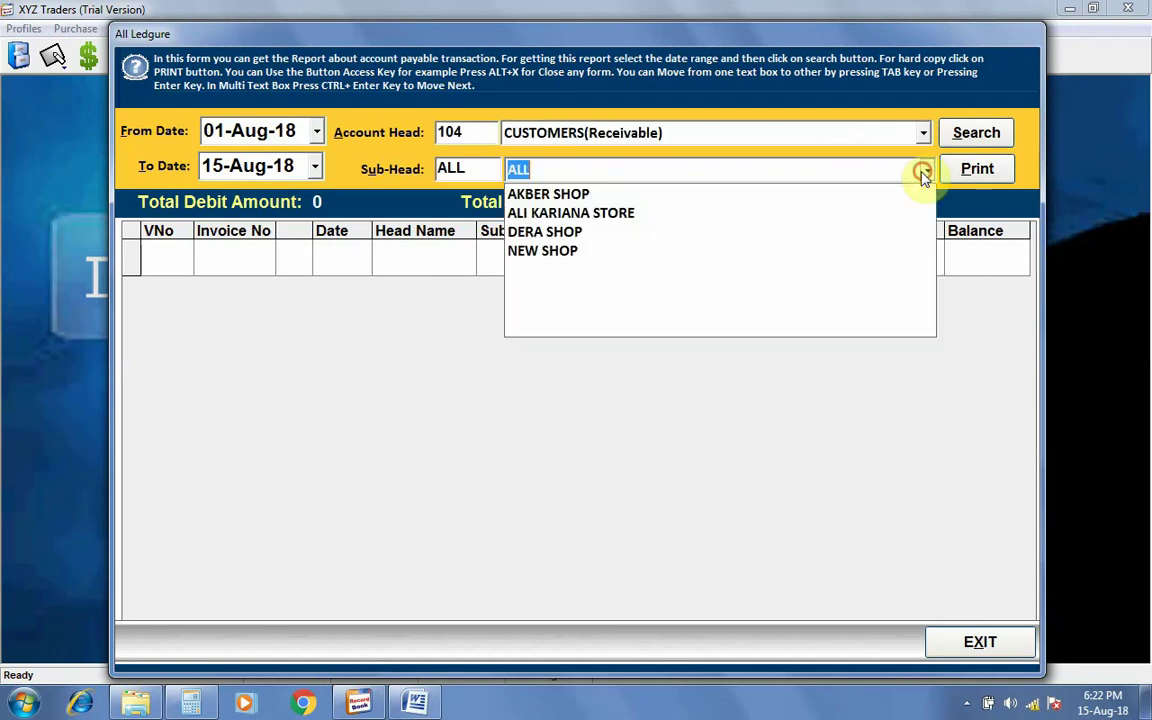
{"action": "left_click", "coordinate": [603, 194]}
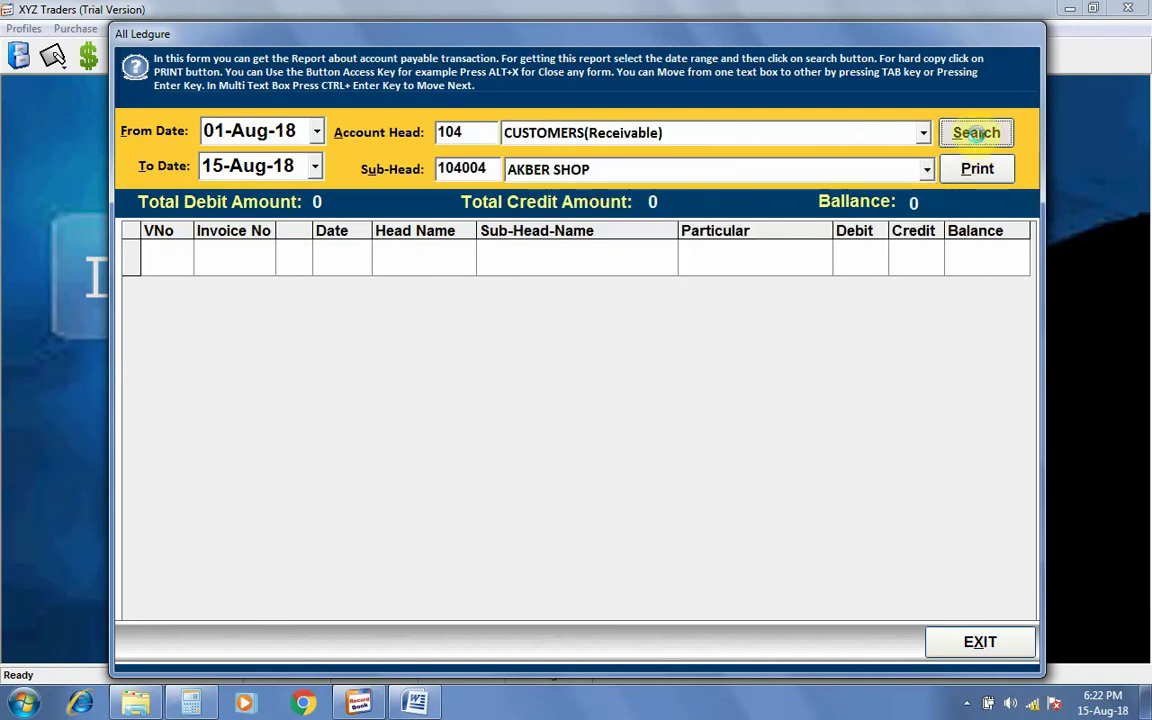
{"action": "left_click", "coordinate": [975, 133]}
Review the cash receipt entry in the printable account statement at 200% zoom, and close the report and the ledger form
{"action": "left_click", "coordinate": [968, 172]}
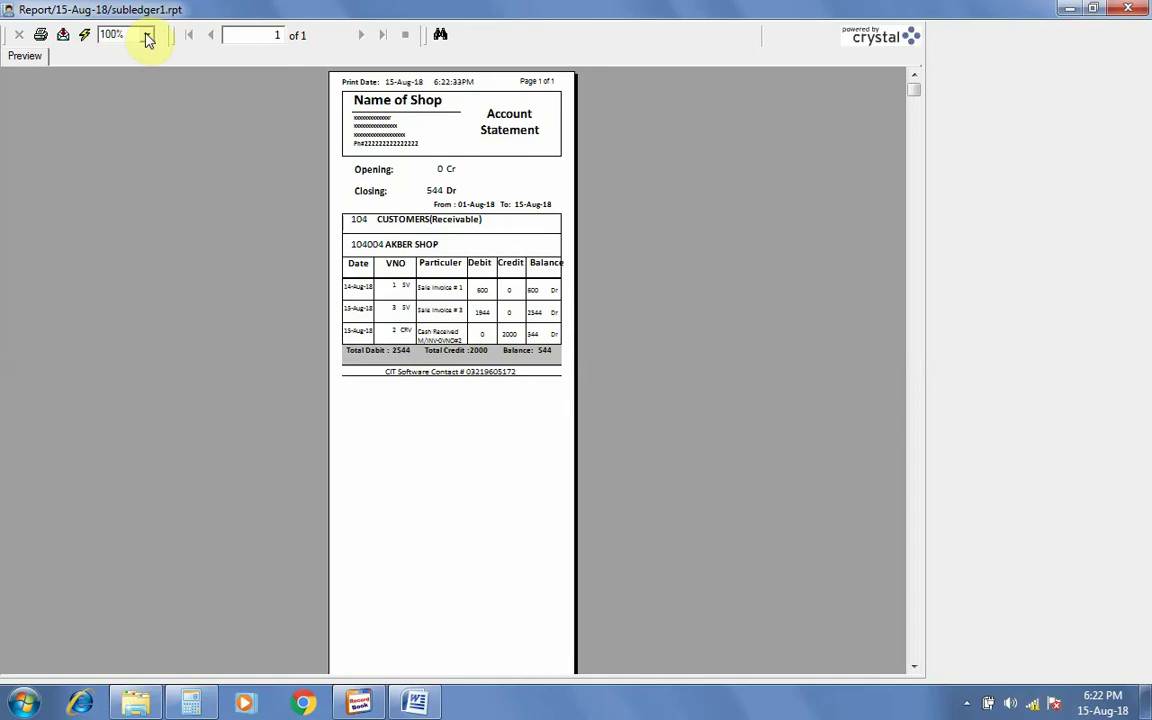
{"action": "left_click", "coordinate": [147, 37]}
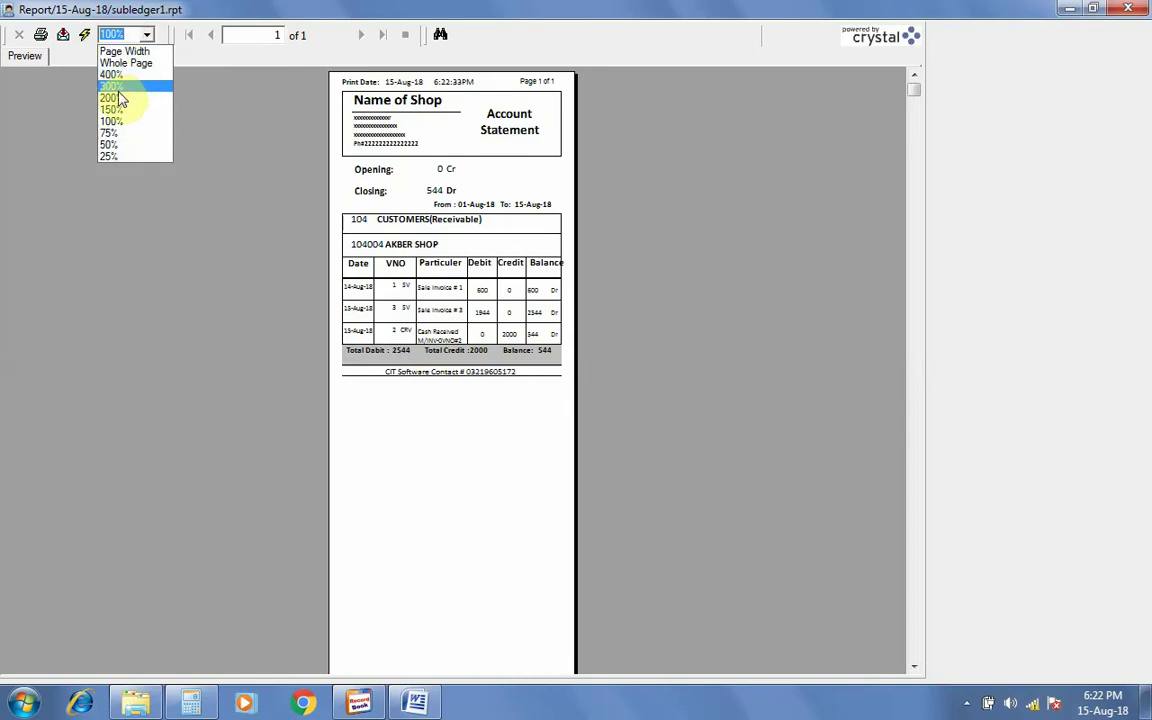
{"action": "left_click", "coordinate": [116, 98]}
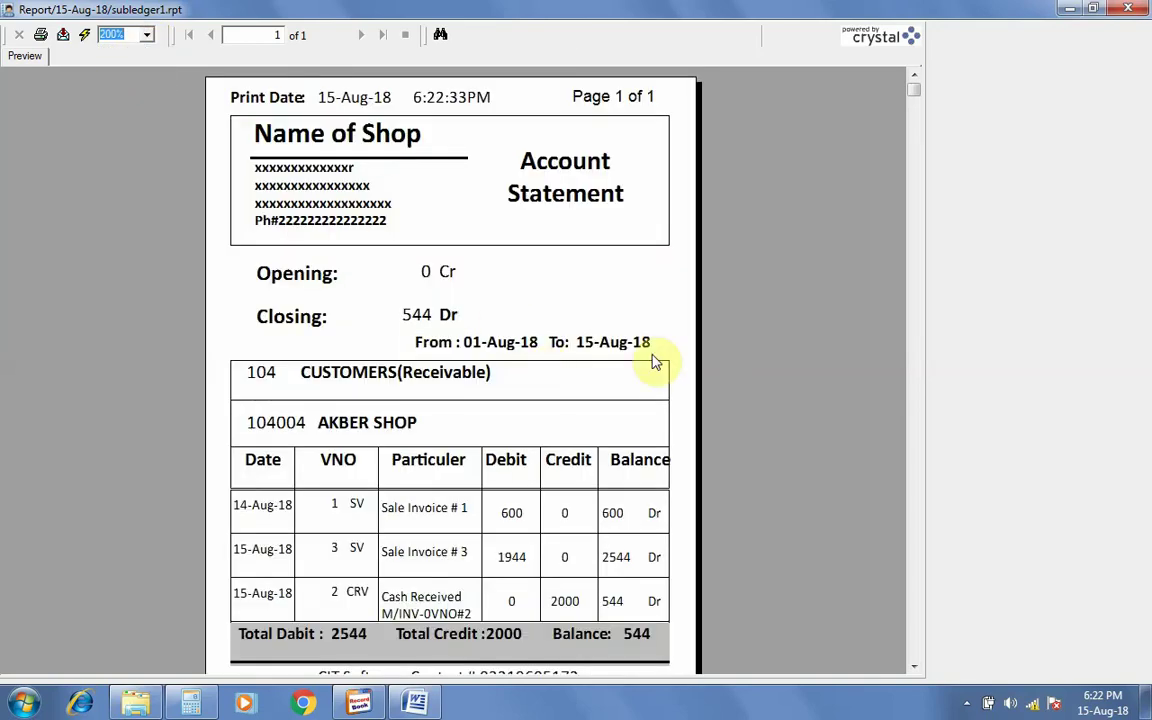
{"action": "scroll", "coordinate": [650, 360], "scroll_direction": "down", "scroll_amount": 3}
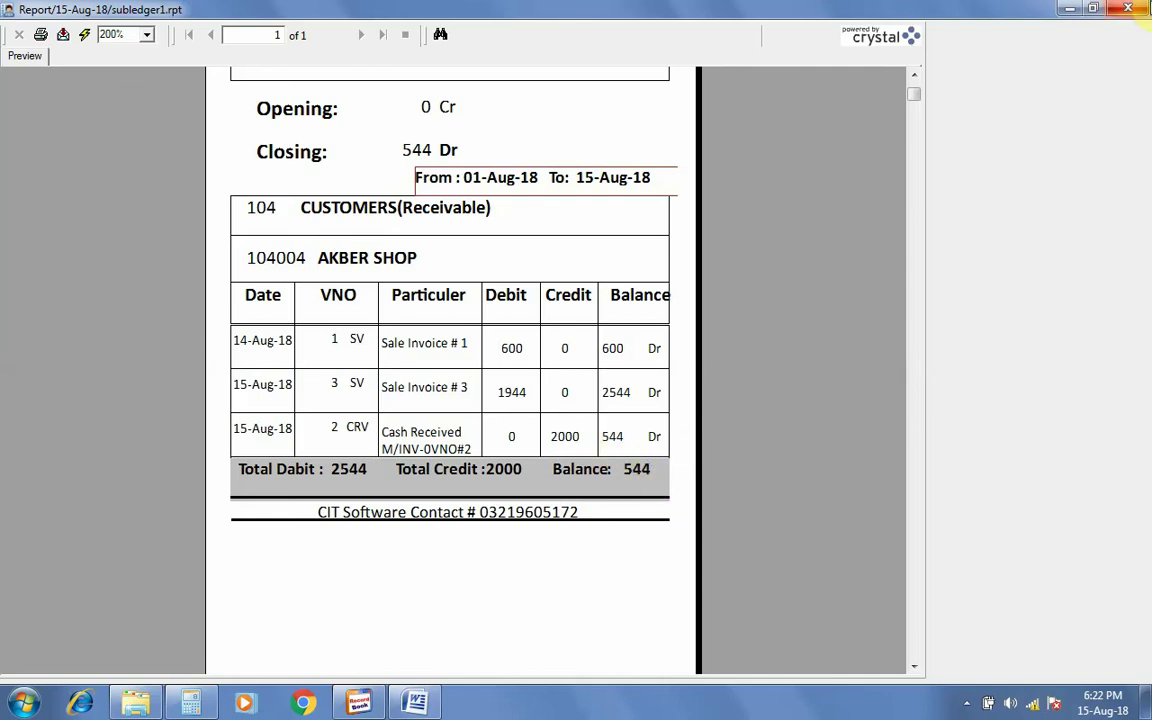
{"action": "left_click", "coordinate": [1140, 12]}
{"action": "left_click", "coordinate": [964, 640]}
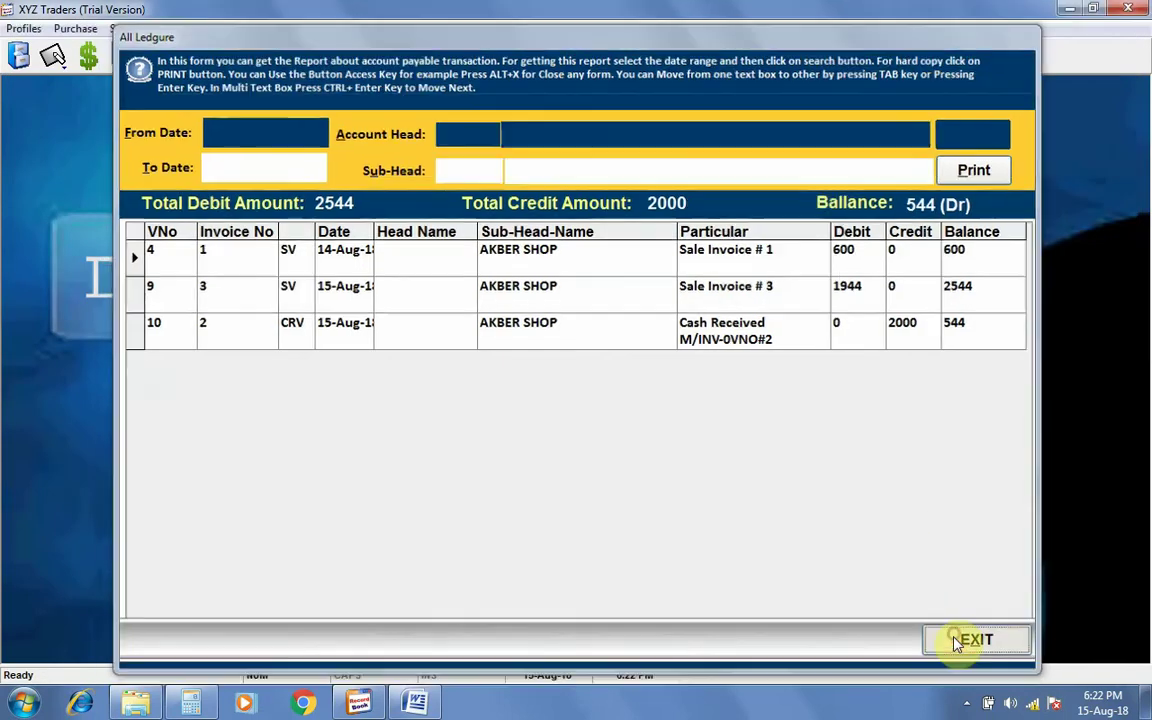
Start a new sale invoice with AKBER SHOP as the customer
{"action": "left_click", "coordinate": [119, 30]}
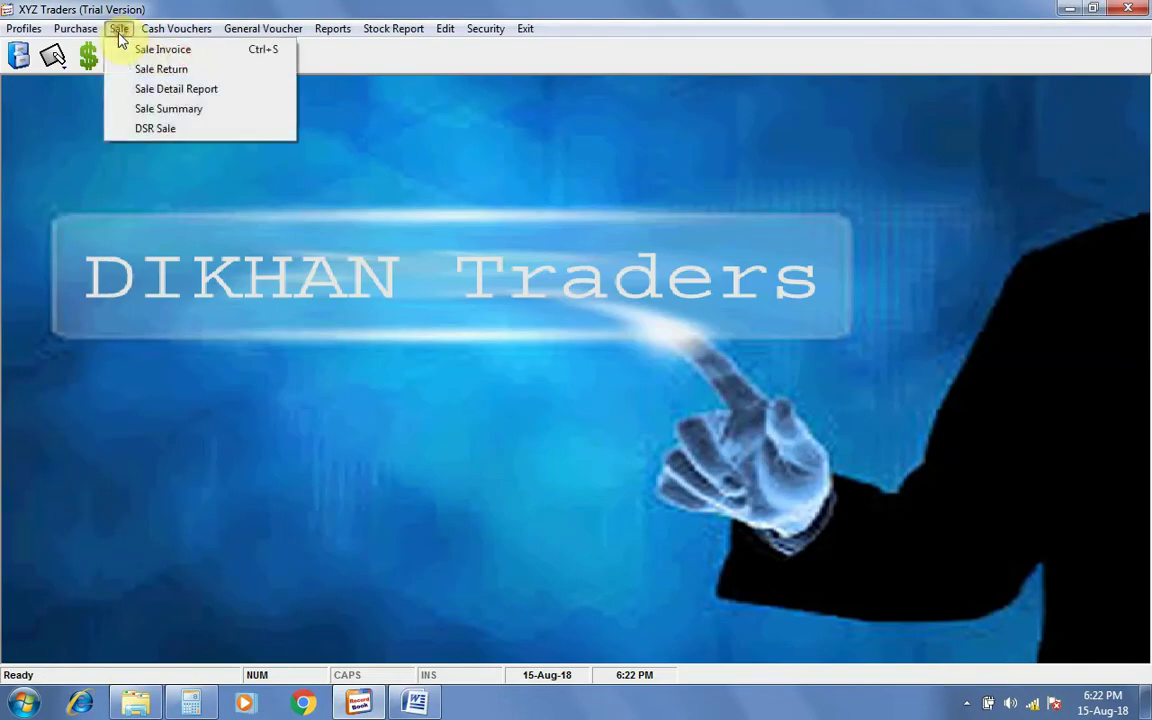
{"action": "left_click", "coordinate": [150, 50]}
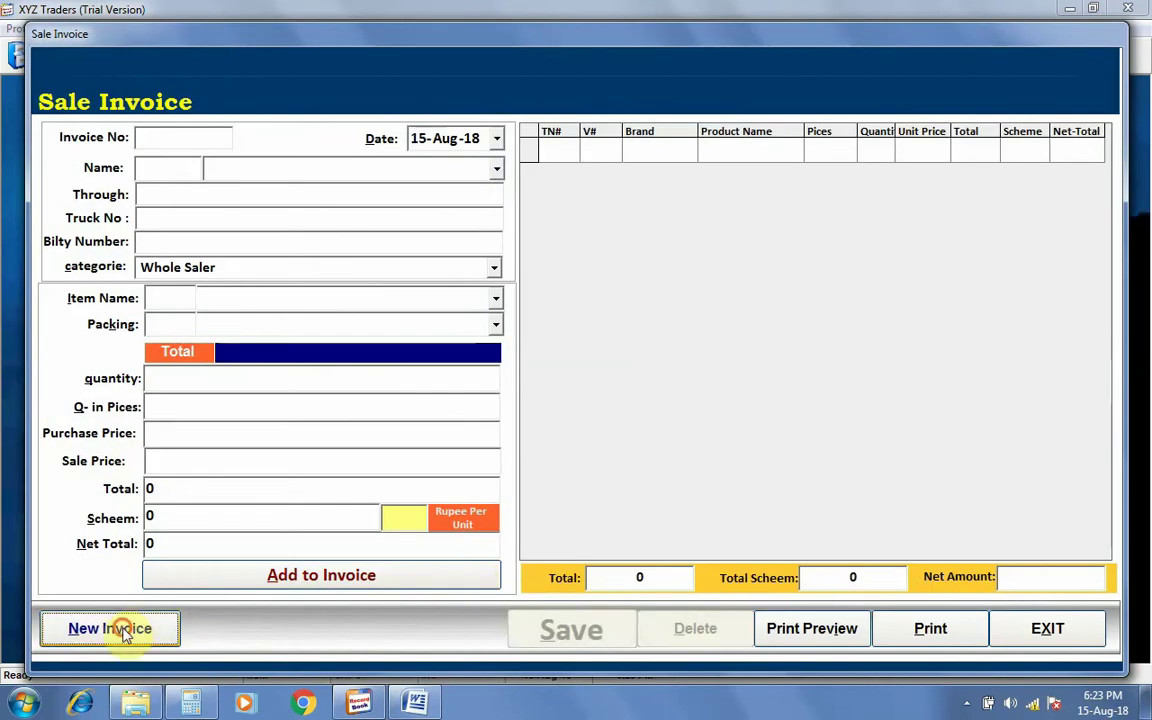
{"action": "left_click", "coordinate": [134, 627]}
{"action": "left_click", "coordinate": [495, 167]}
{"action": "left_click", "coordinate": [298, 193]}
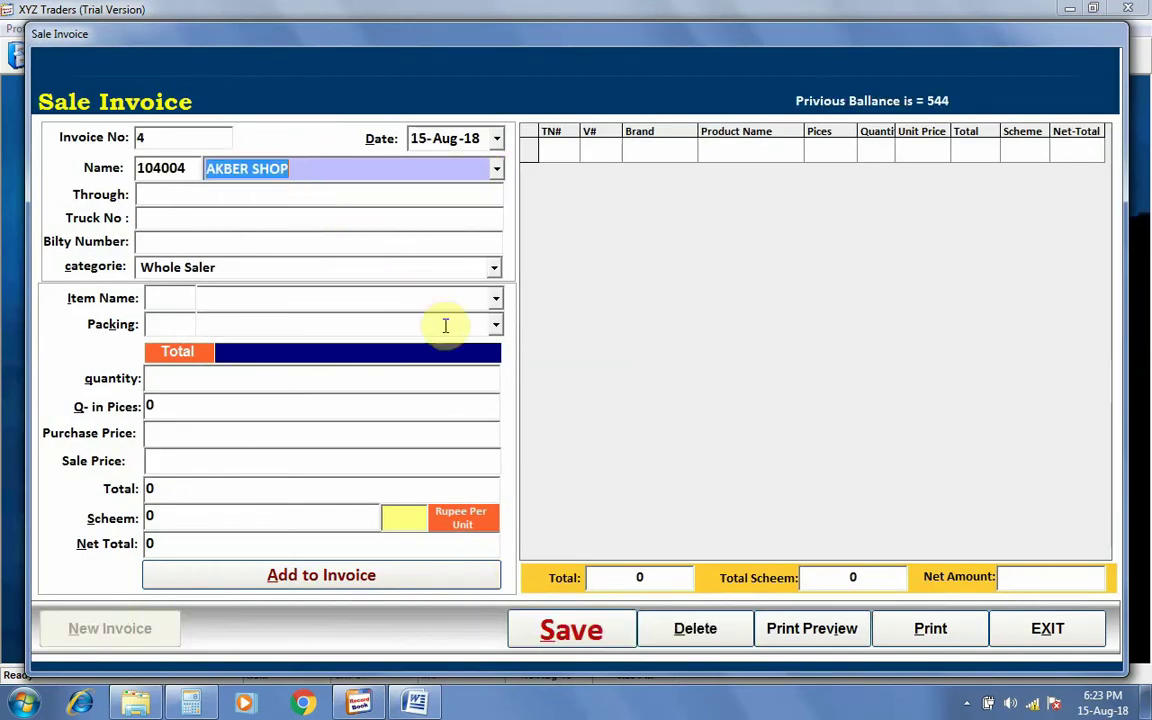
Add a quantity of 5 of the CHETOOS item in CHETOOS RS-5 packing to the sale invoice and save it
{"action": "left_click", "coordinate": [495, 298]}
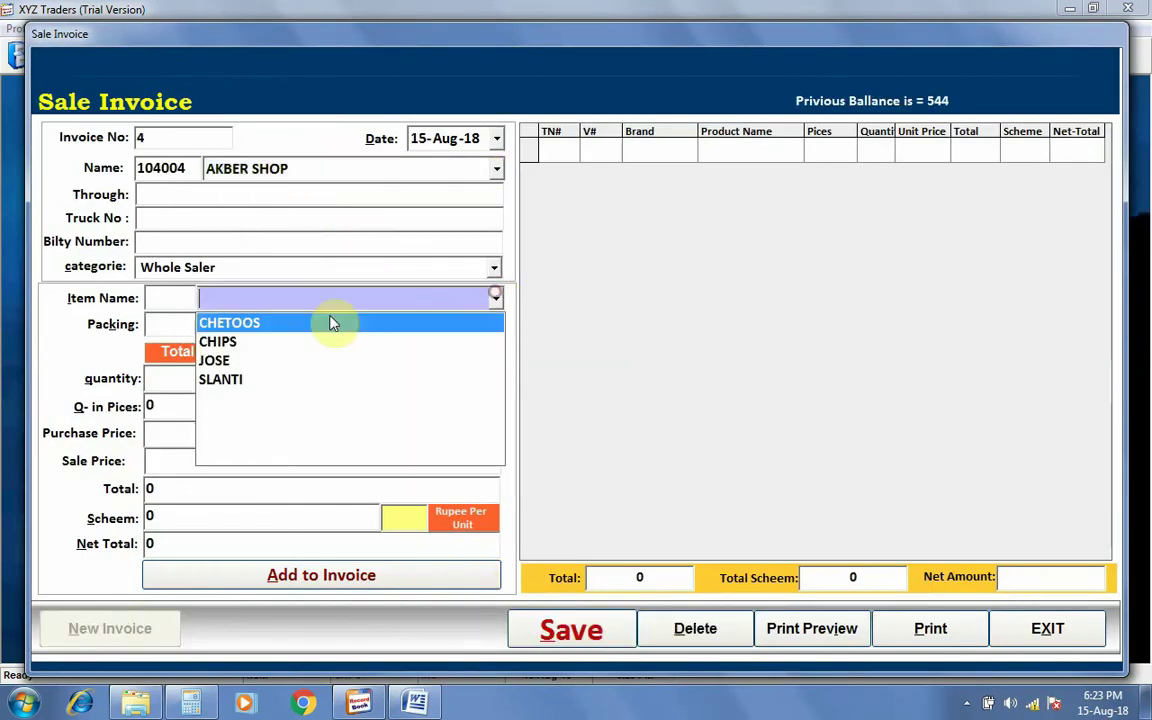
{"action": "left_click", "coordinate": [274, 325]}
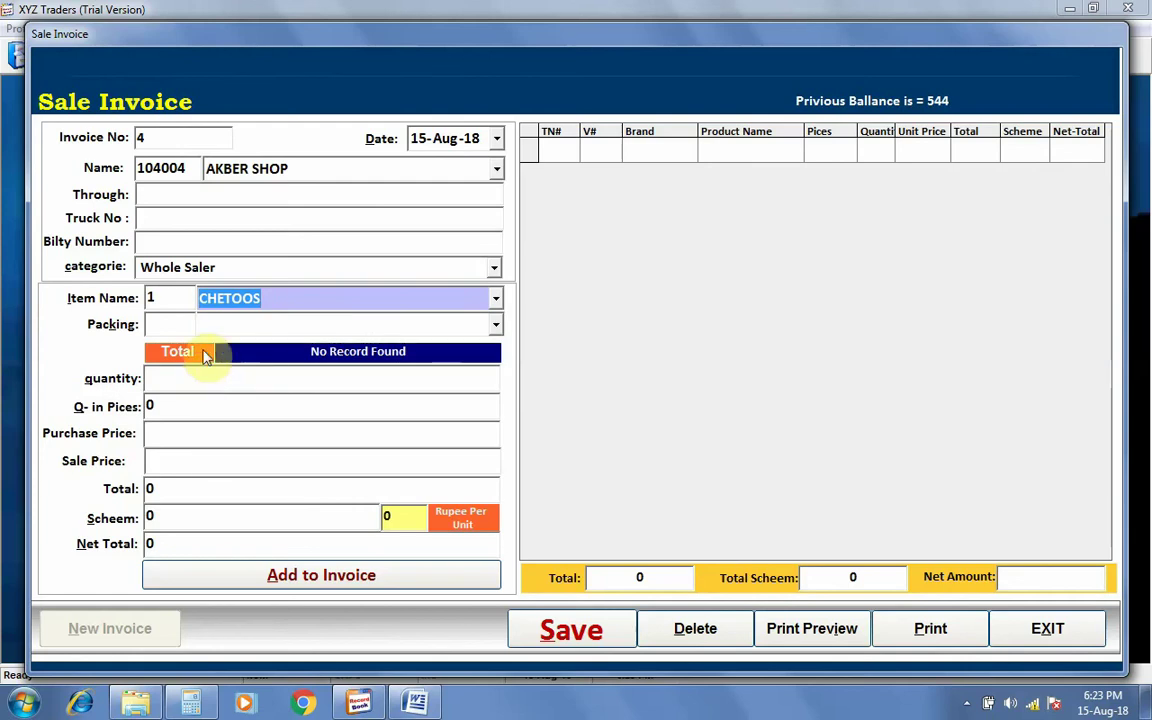
{"action": "left_click", "coordinate": [495, 324]}
{"action": "left_click", "coordinate": [260, 347]}
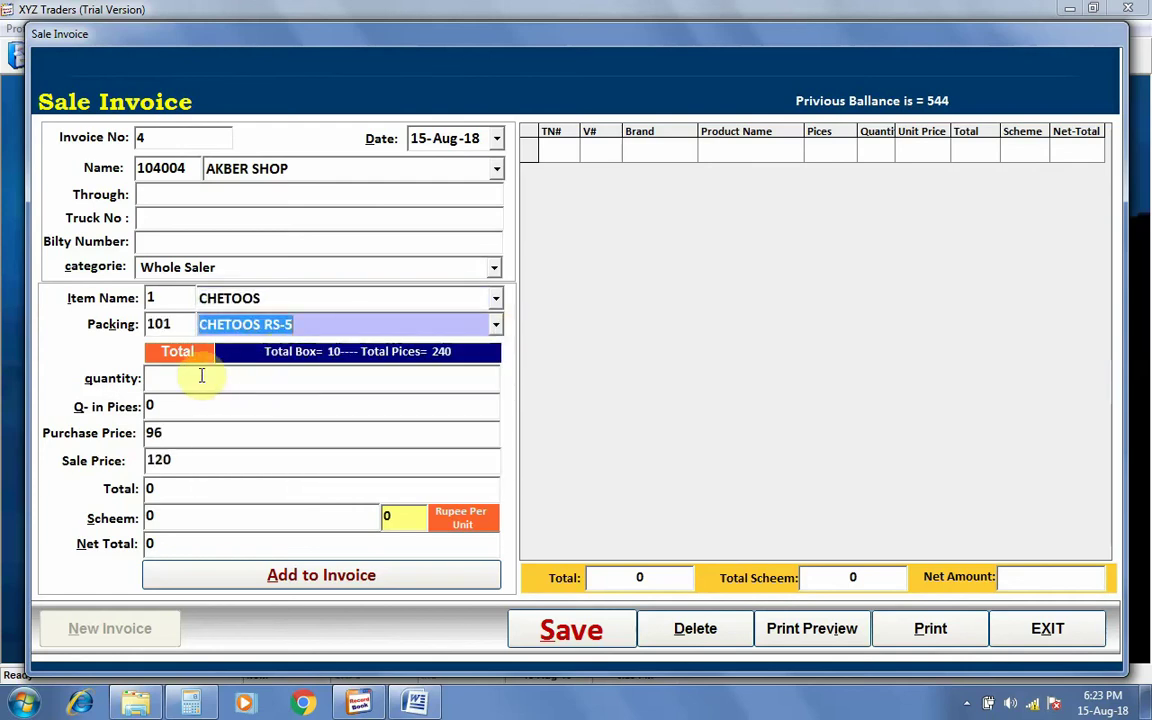
{"action": "left_click", "coordinate": [199, 375]}
{"action": "type", "text": "5"}
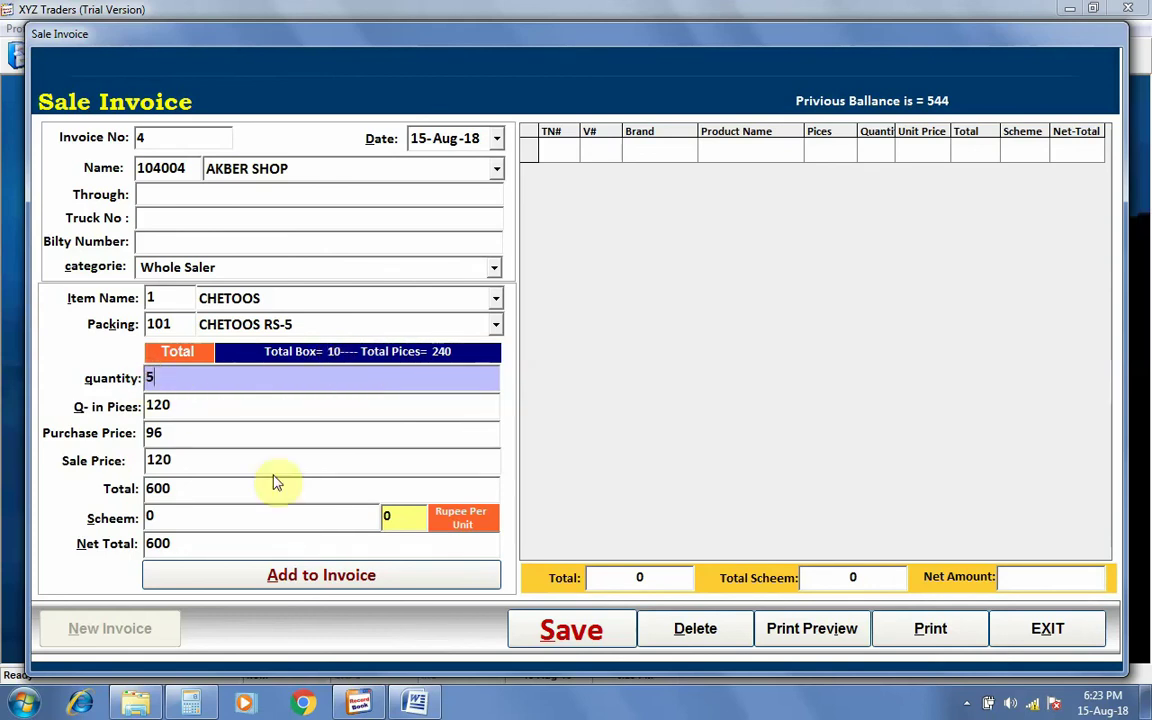
{"action": "left_click", "coordinate": [311, 573]}
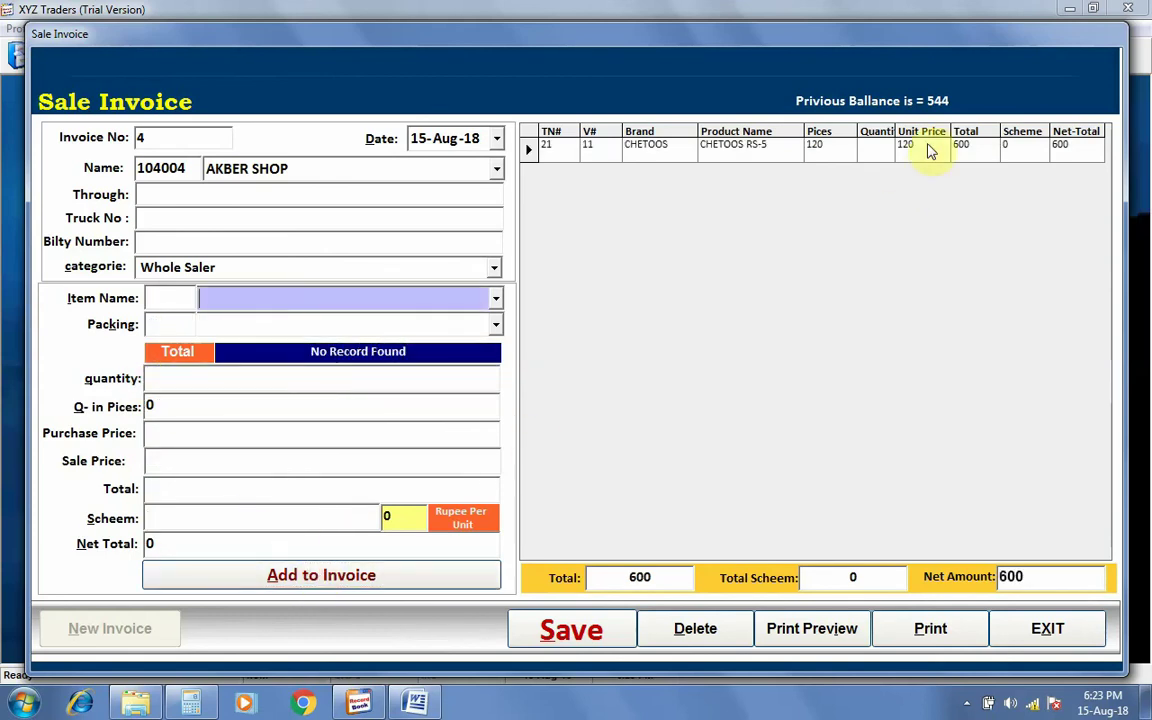
{"action": "left_click", "coordinate": [584, 628]}
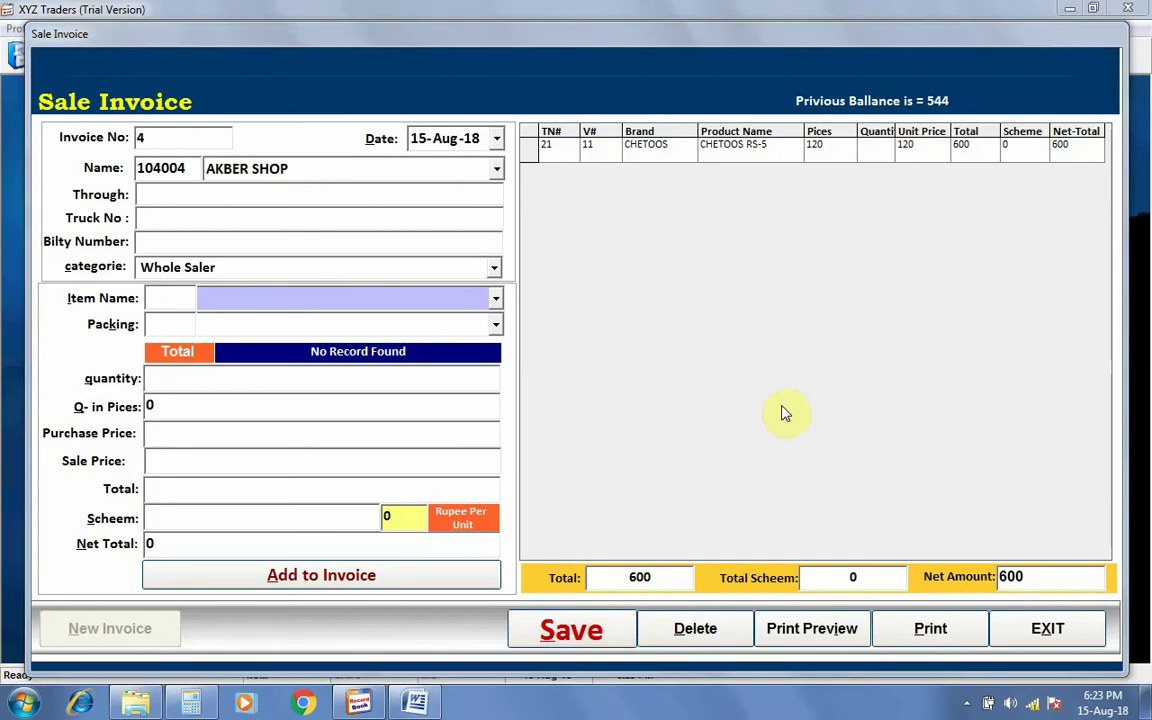
{"action": "left_click", "coordinate": [716, 410]}
Review the print preview of the saved sale invoice at 200% zoom, and close the report and the invoice form
{"action": "left_click", "coordinate": [818, 636]}
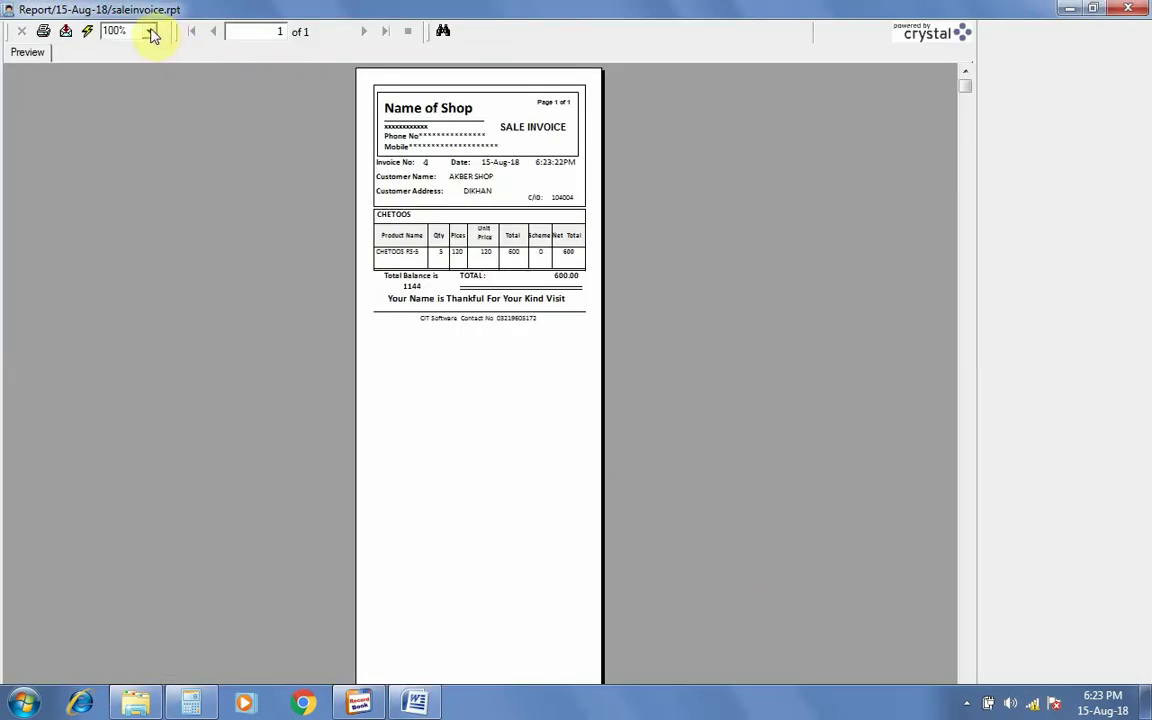
{"action": "left_click", "coordinate": [150, 33]}
{"action": "left_click", "coordinate": [120, 106]}
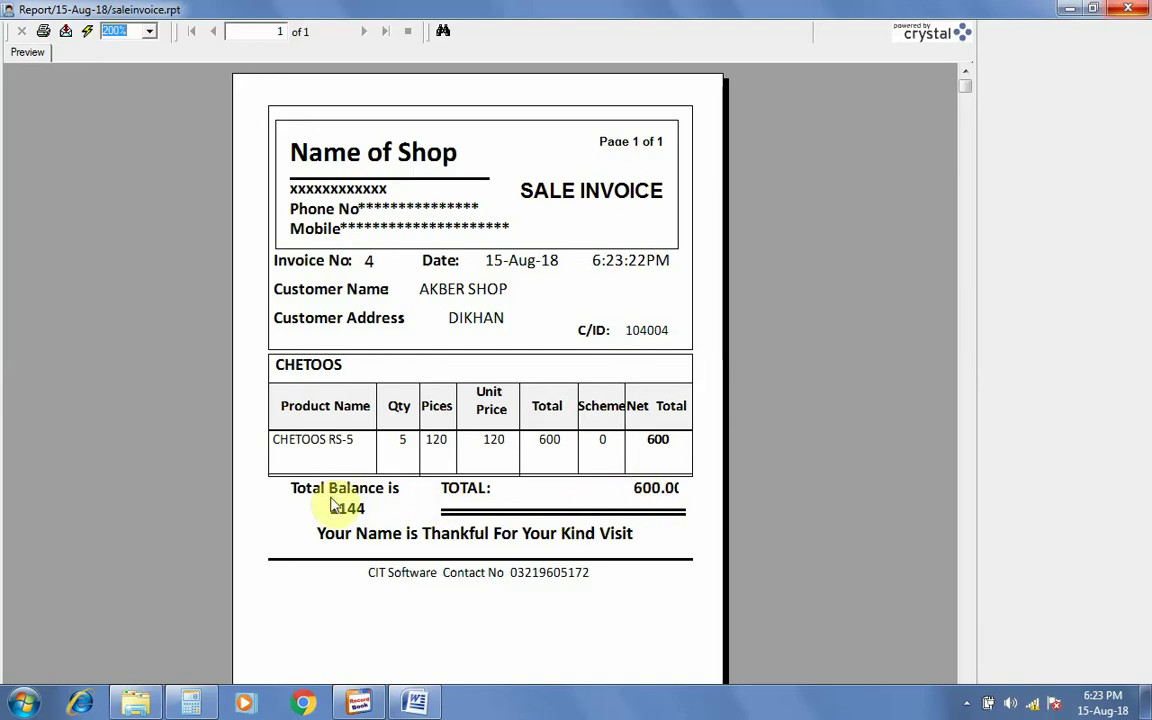
{"action": "left_click", "coordinate": [1128, 10]}
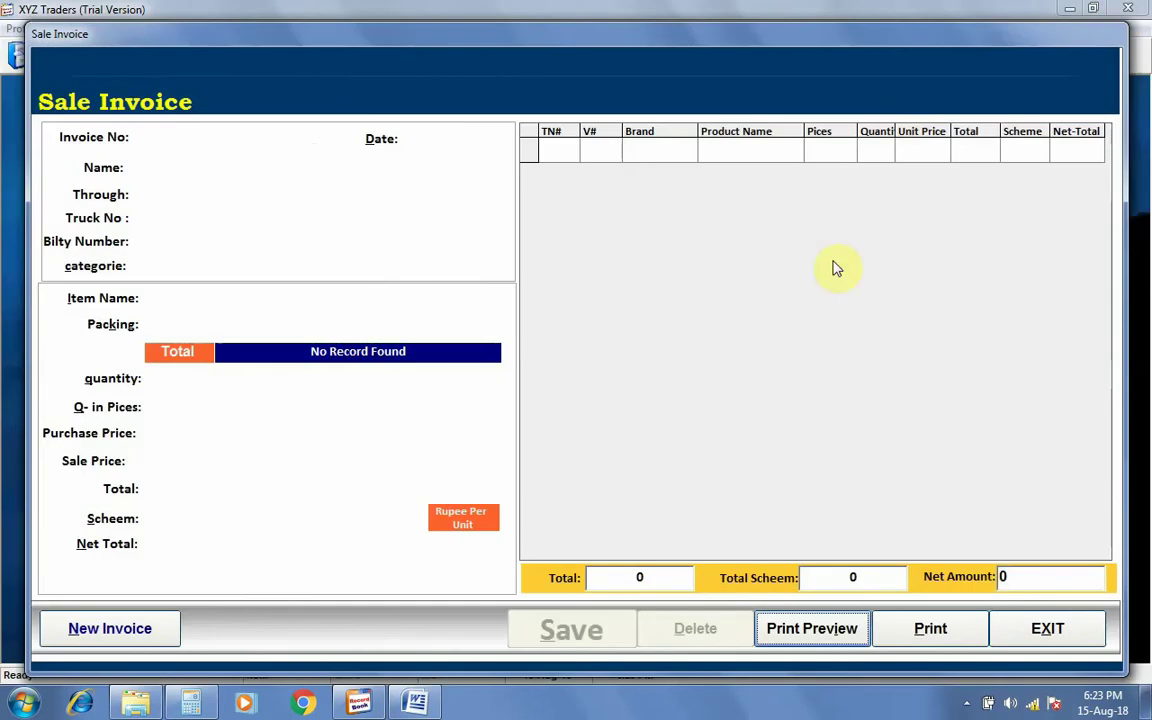
{"action": "left_click", "coordinate": [1039, 625]}
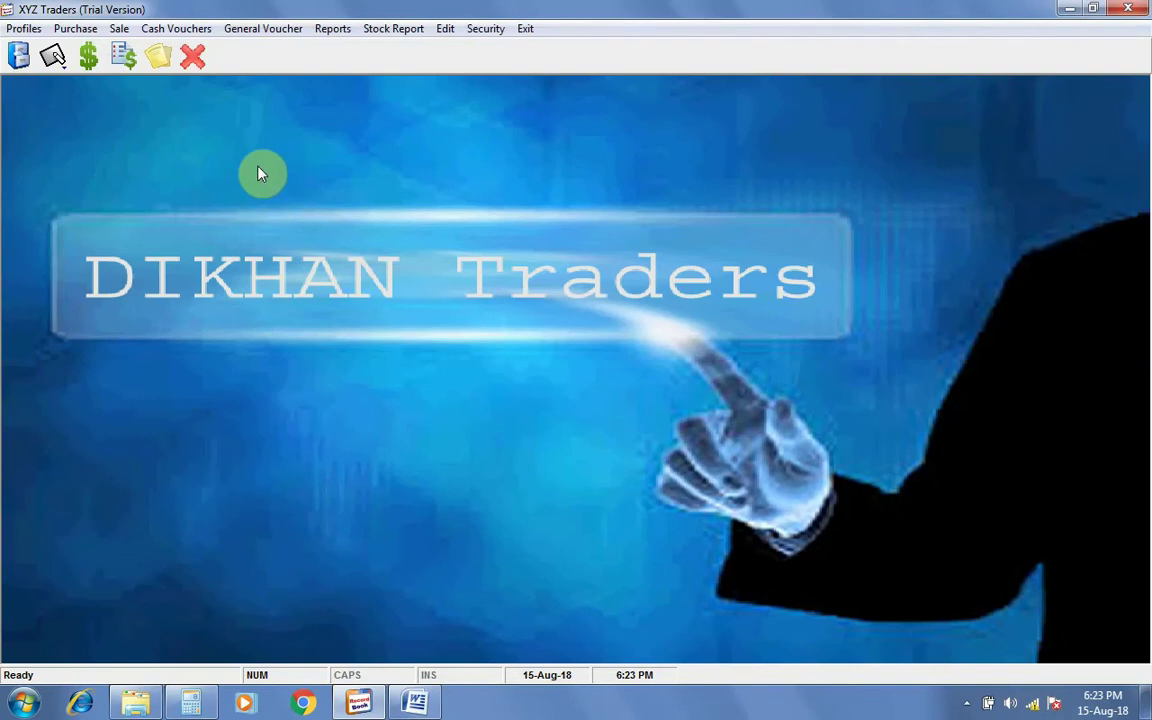
{"action": "left_click", "coordinate": [231, 30]}
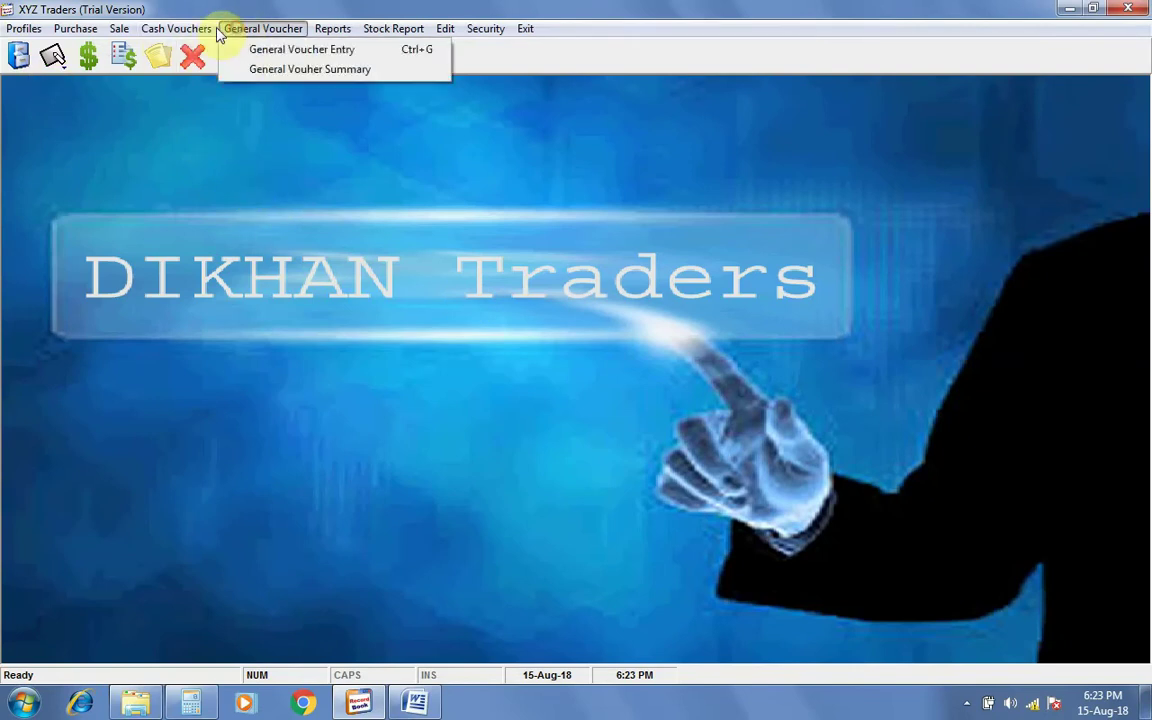
{"action": "left_click", "coordinate": [168, 30]}
{"action": "left_click", "coordinate": [75, 28]}
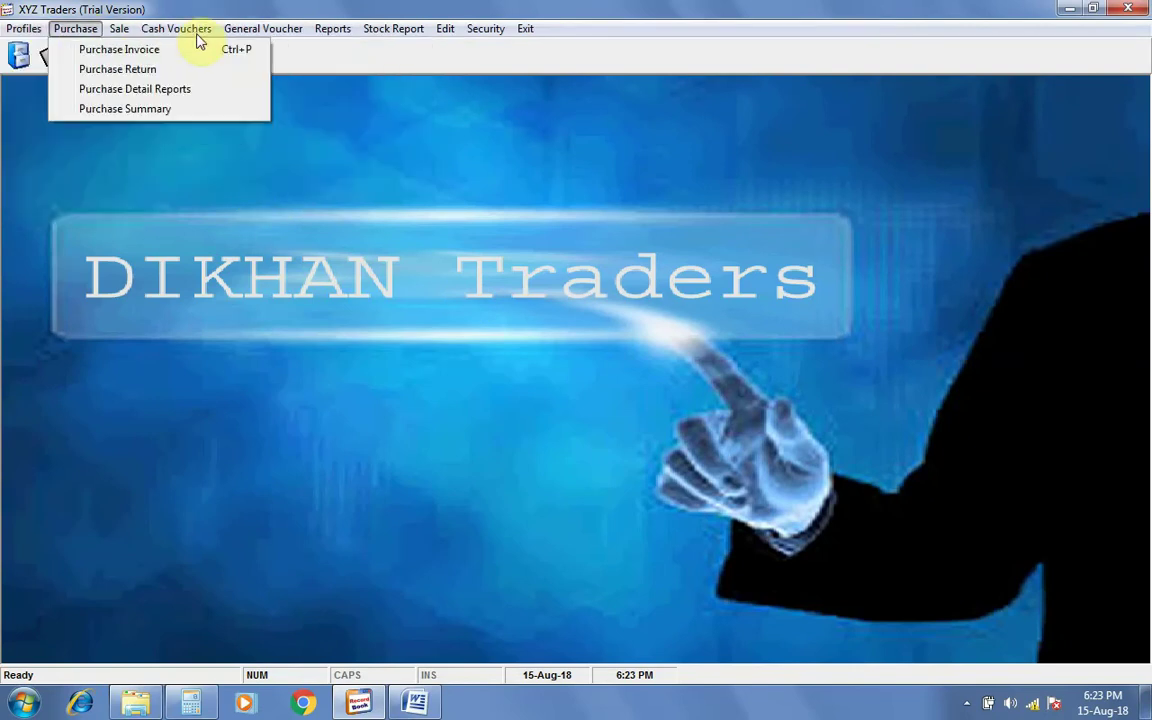
{"action": "mouse_move", "coordinate": [448, 38]}
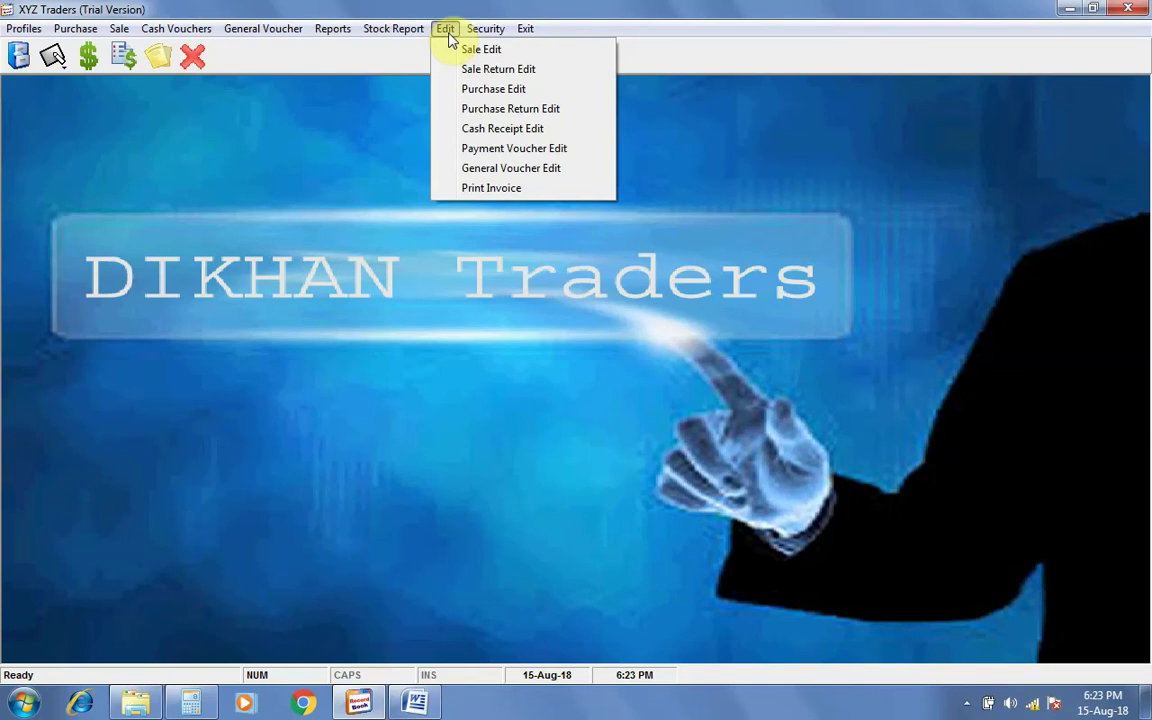
{"action": "mouse_move", "coordinate": [485, 28]}
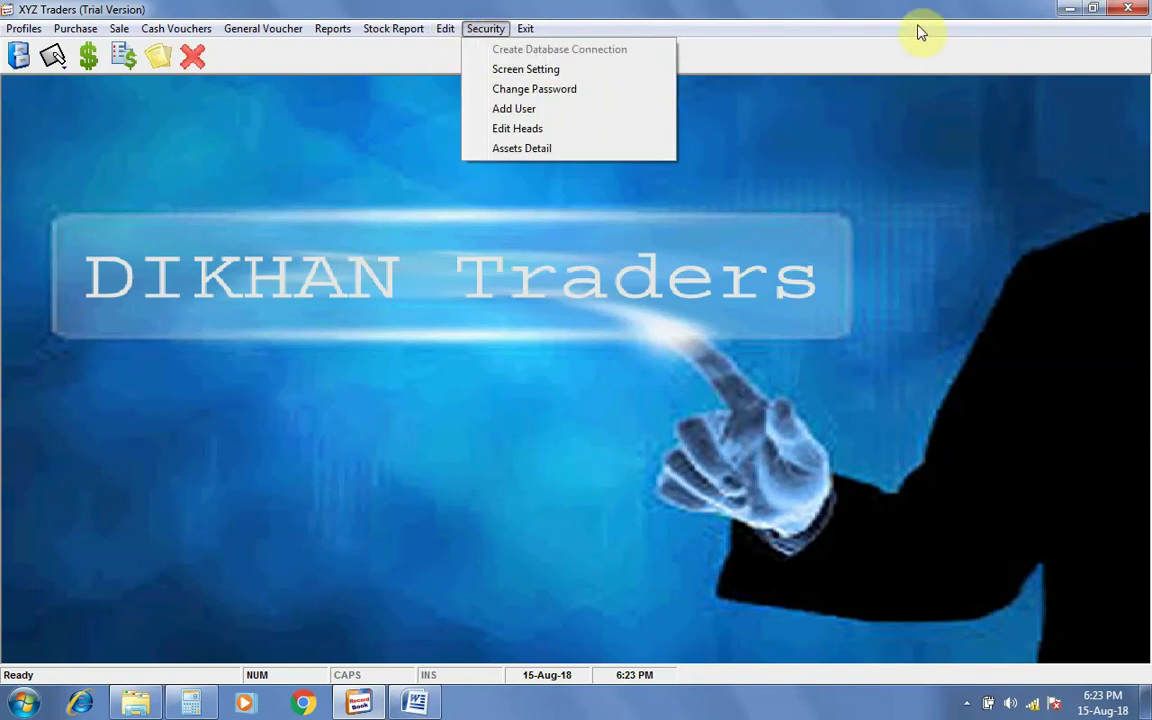
{"action": "left_click", "coordinate": [432, 59]}
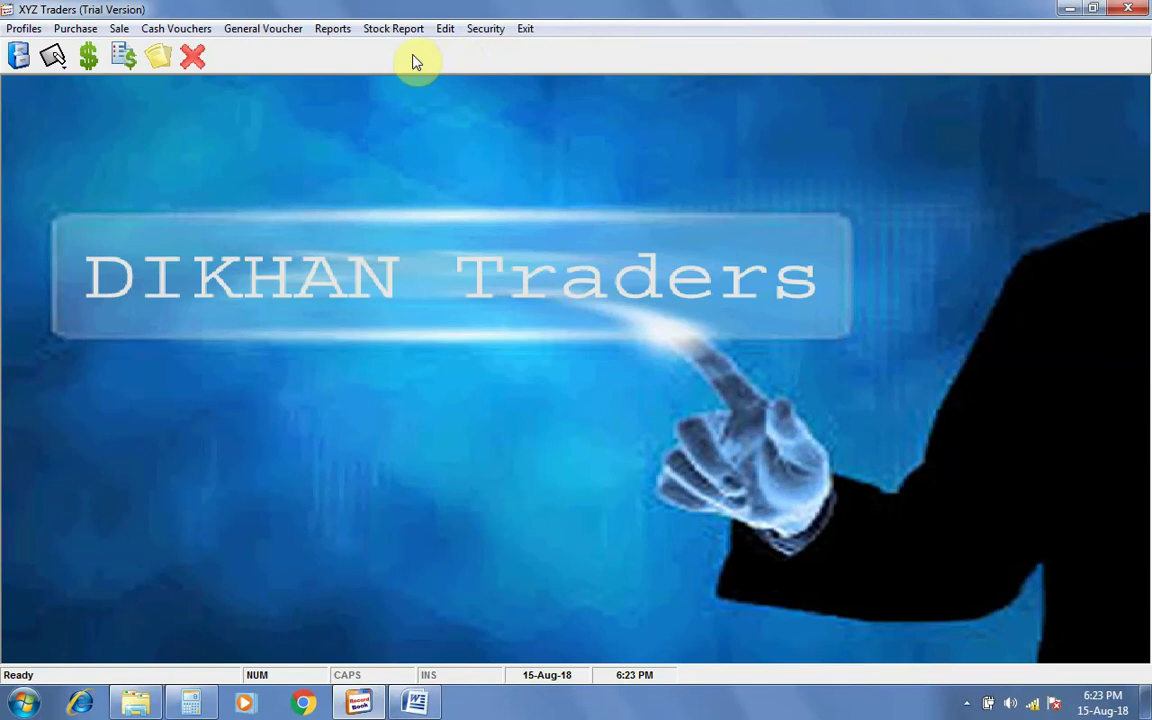